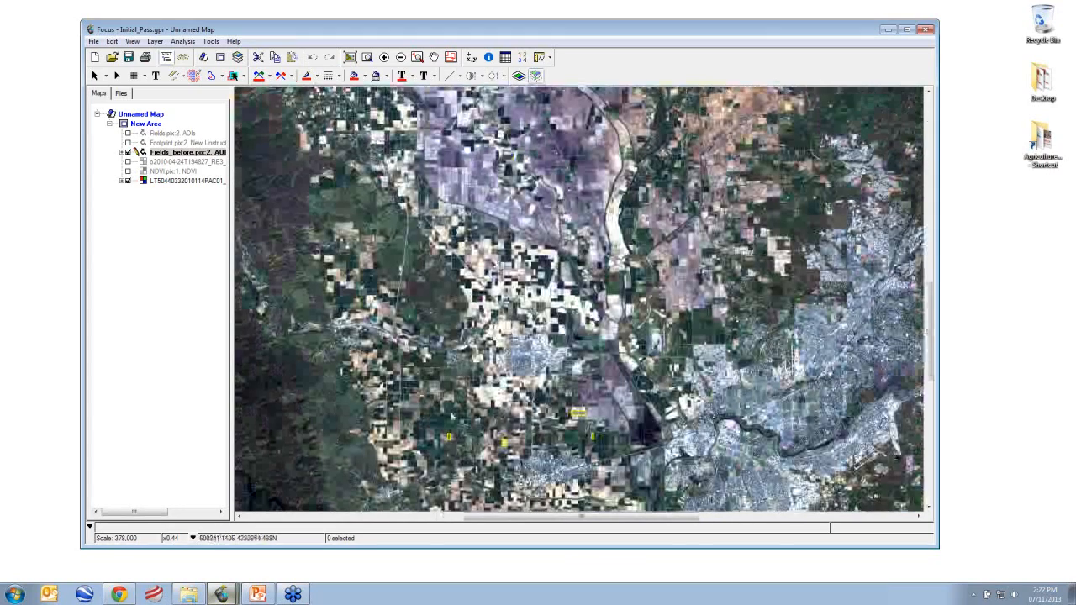
drag(452, 416, 482, 451)
drag(438, 94, 497, 324)
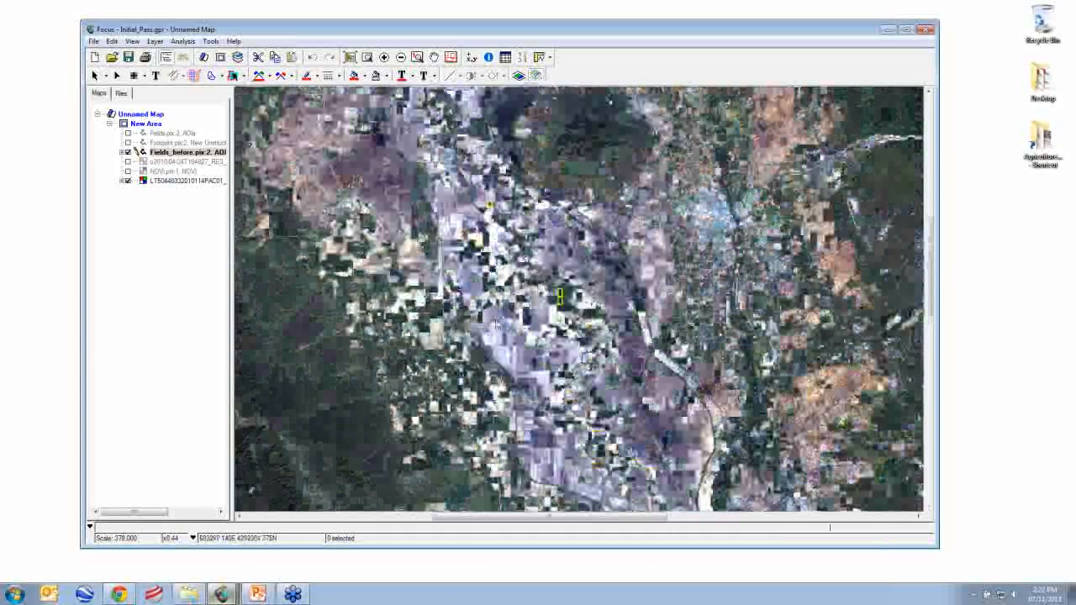
click(160, 181)
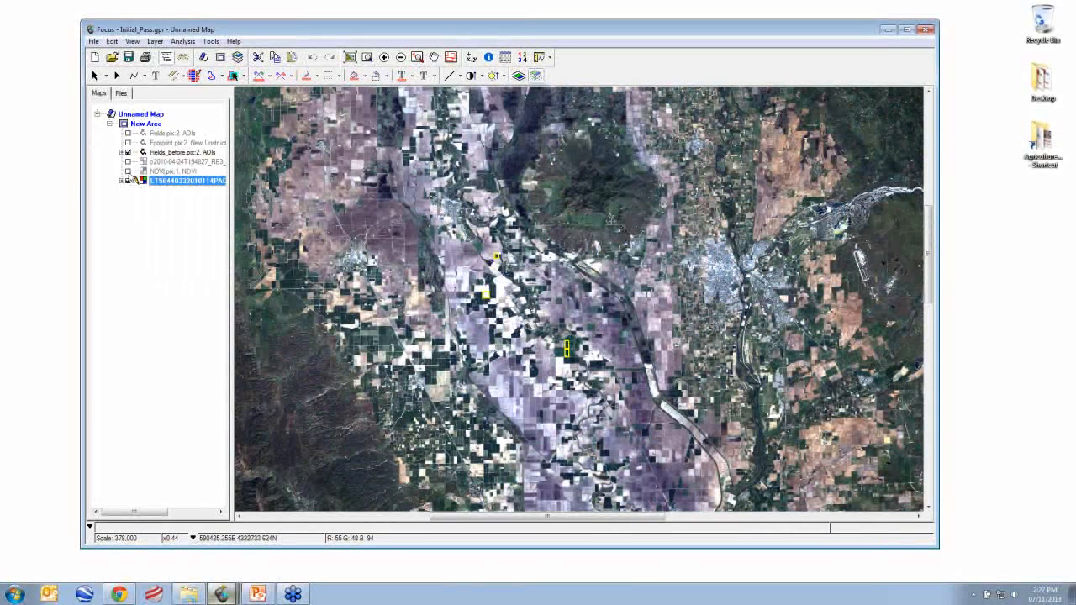
click(182, 42)
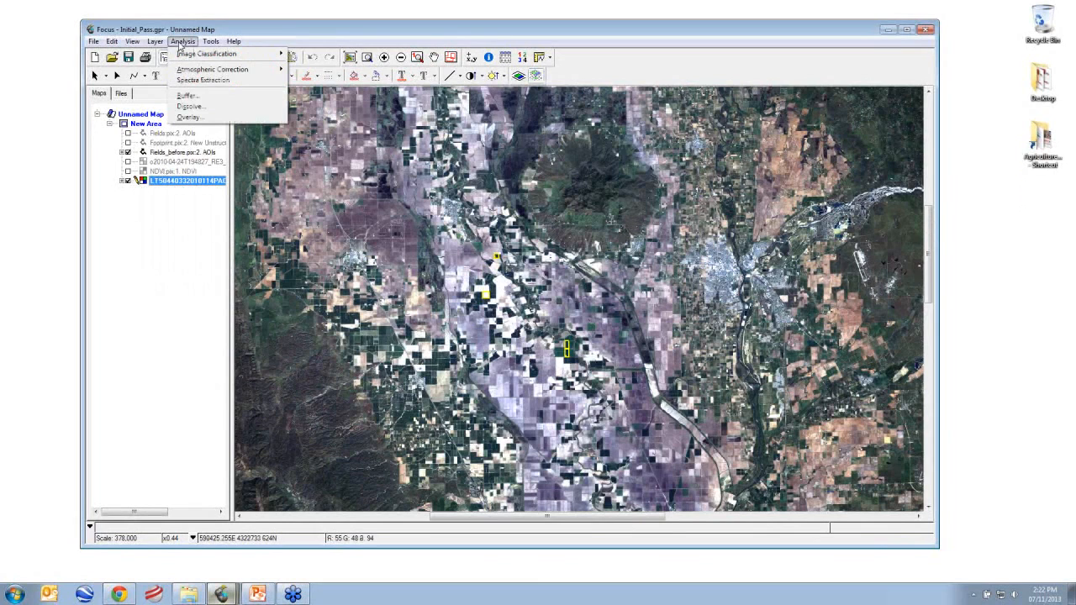
mouse_move(193, 71)
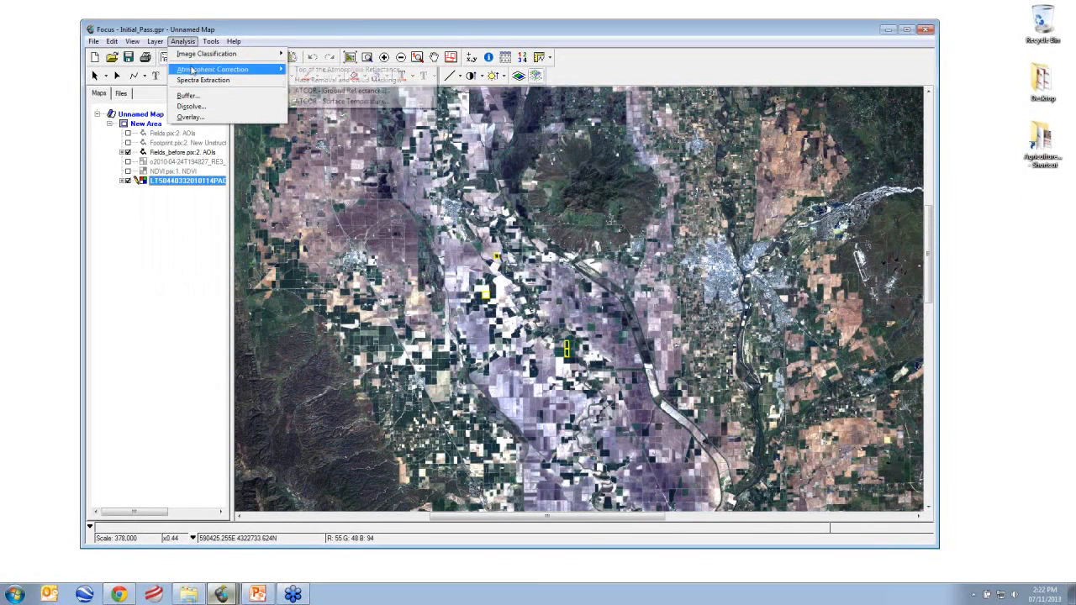
mouse_move(209, 44)
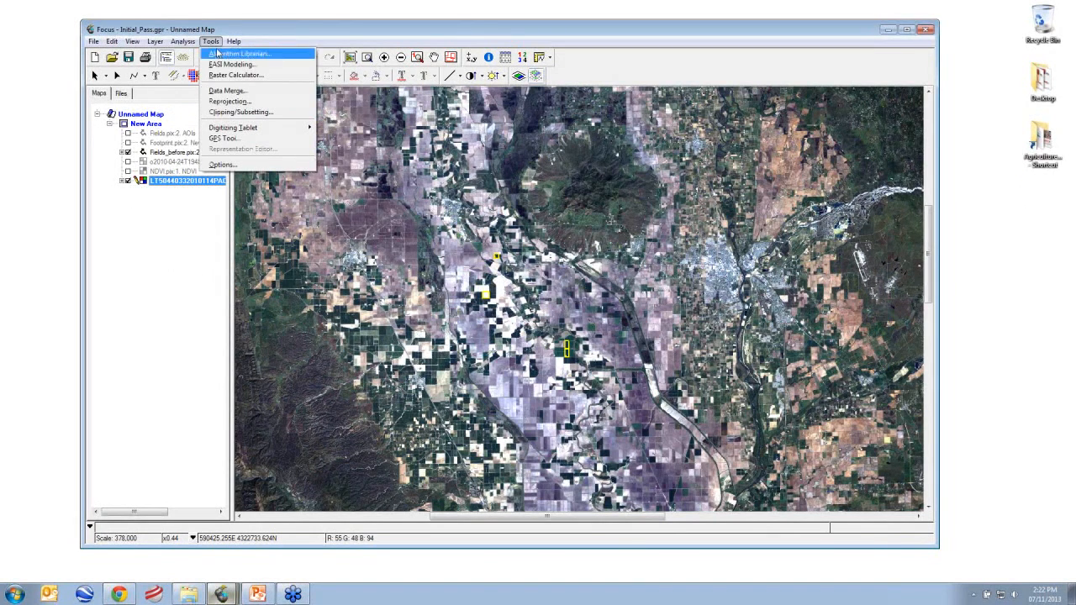
click(227, 76)
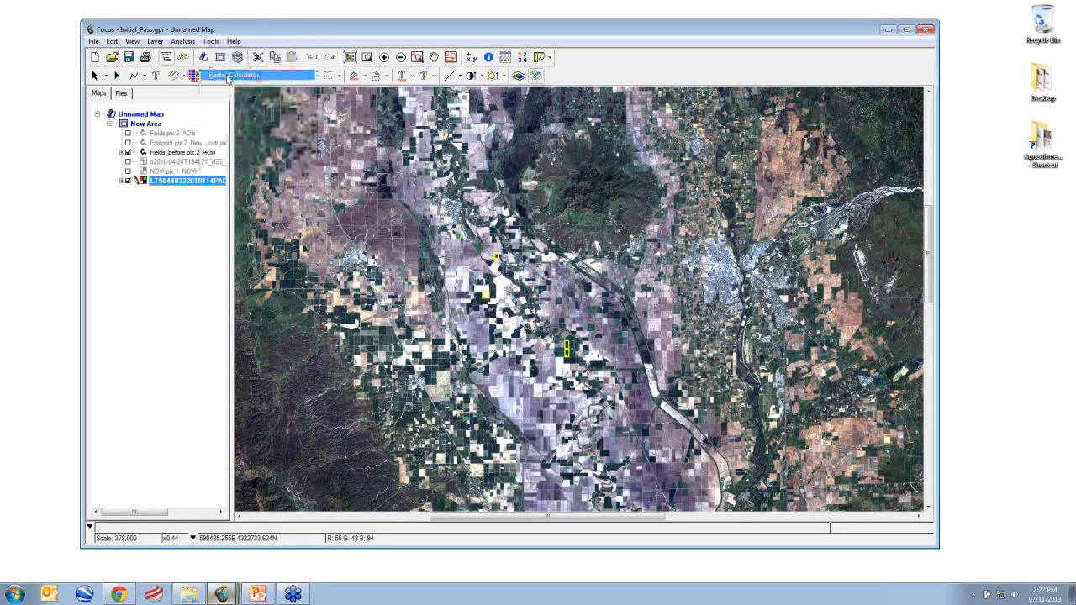
drag(405, 137, 501, 122)
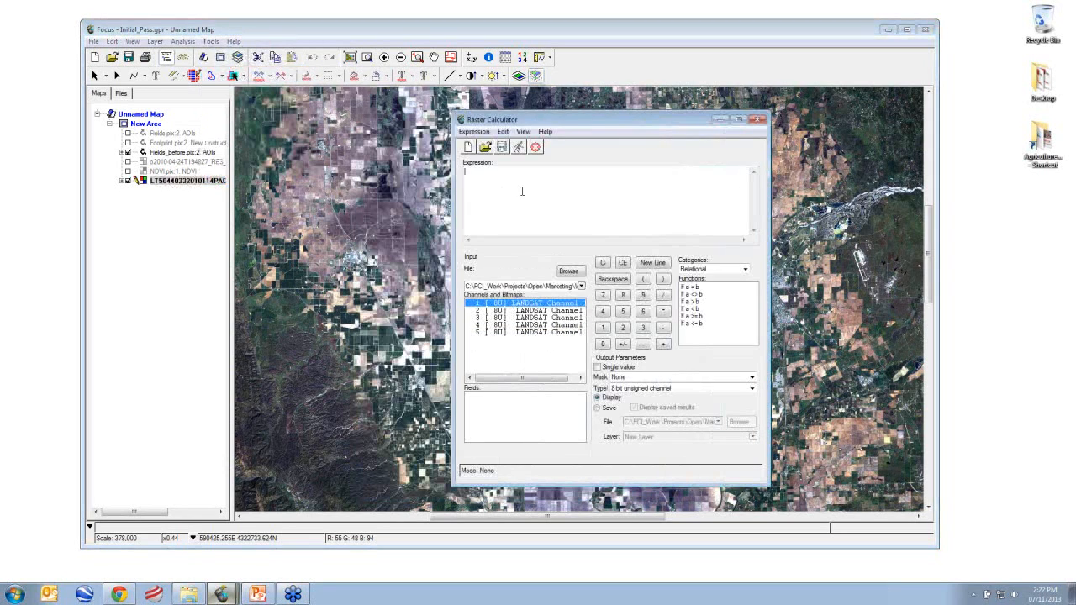
Load the saved SAVI expression, review its formula and close the calculator without running it
click(485, 147)
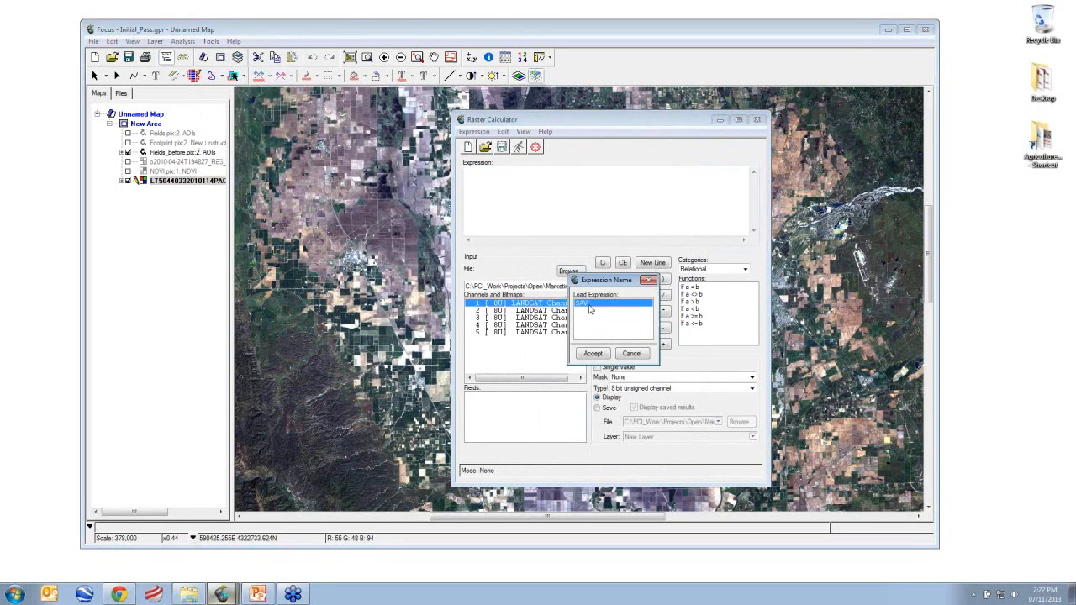
click(594, 354)
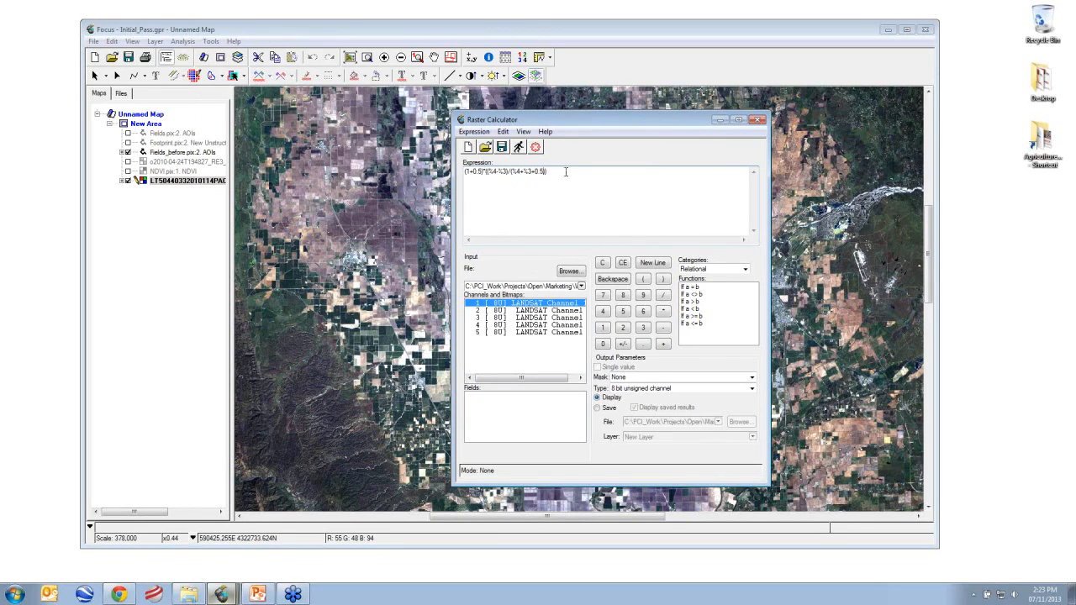
drag(539, 174, 445, 183)
click(522, 182)
click(758, 119)
Display the NDVI layer and open the attribute table of the Fields_before AOIs layer
click(128, 171)
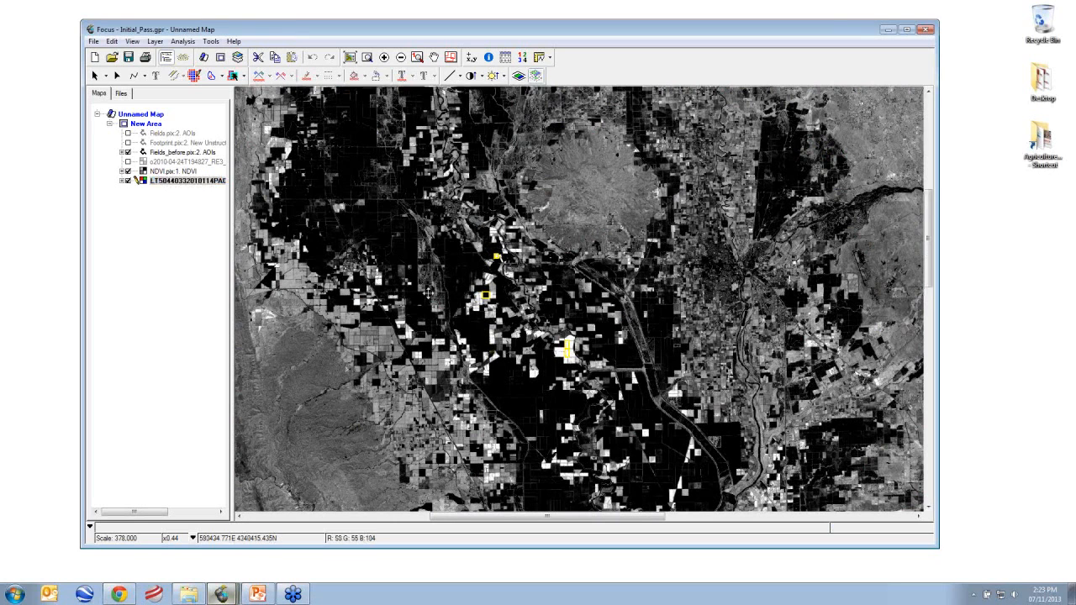
scroll(429, 291, up, 2)
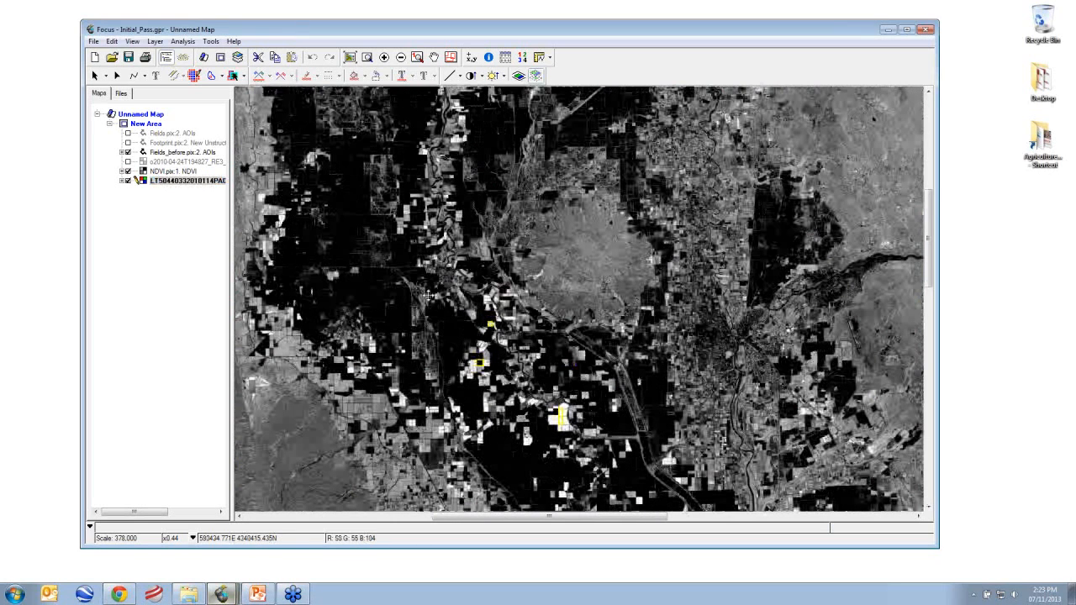
drag(429, 295, 442, 282)
click(182, 153)
click(506, 57)
drag(492, 201, 164, 225)
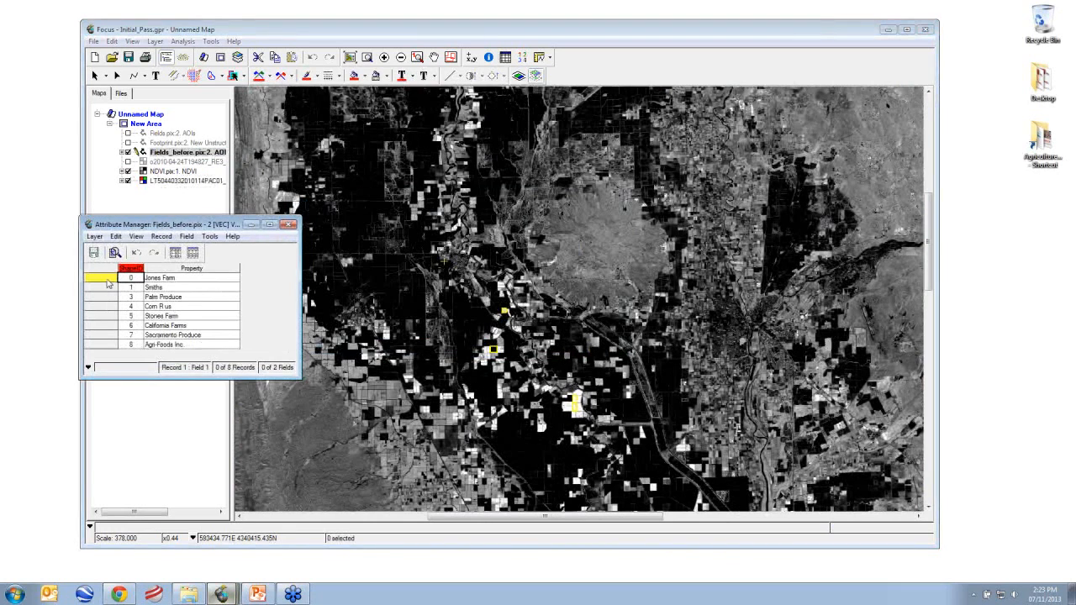
Select the record with ShapeID 0 and examine its field up close on the NDVI layer
click(107, 279)
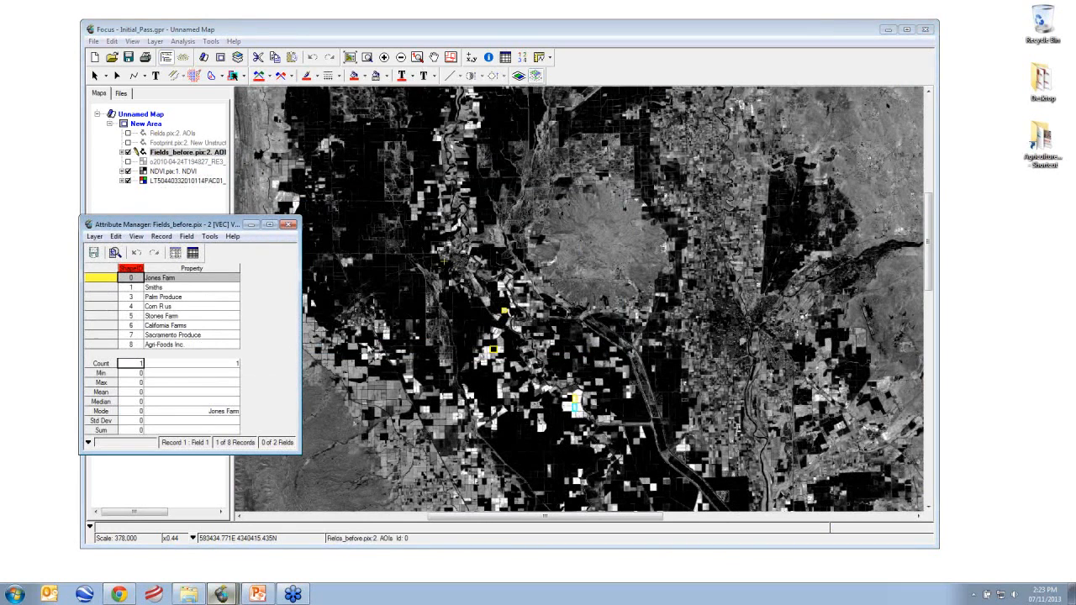
click(106, 287)
click(106, 280)
scroll(440, 361, up, 1)
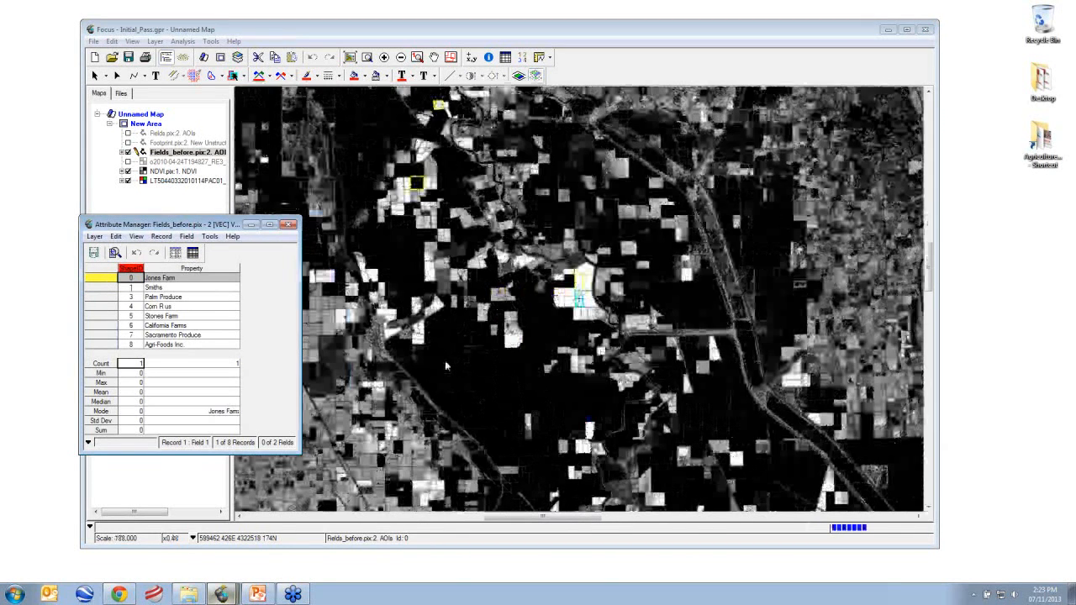
scroll(445, 360, up, 4)
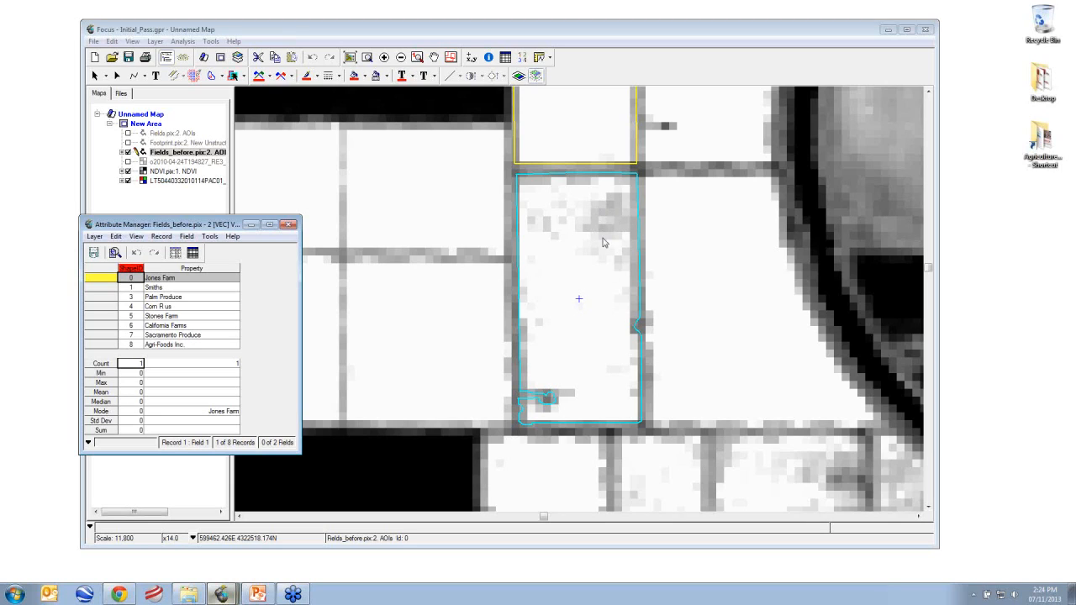
middle_click(561, 235)
drag(561, 235, 571, 326)
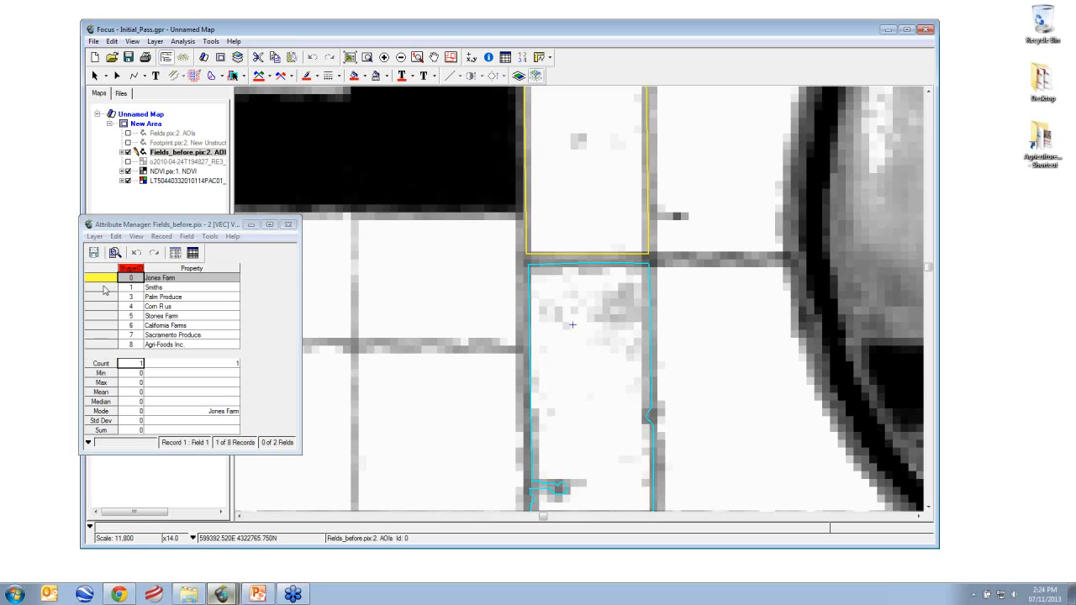
Select the record with ShapeID 1 and compare its field with the neighbouring fields on the NDVI layer
click(104, 288)
drag(591, 233, 580, 364)
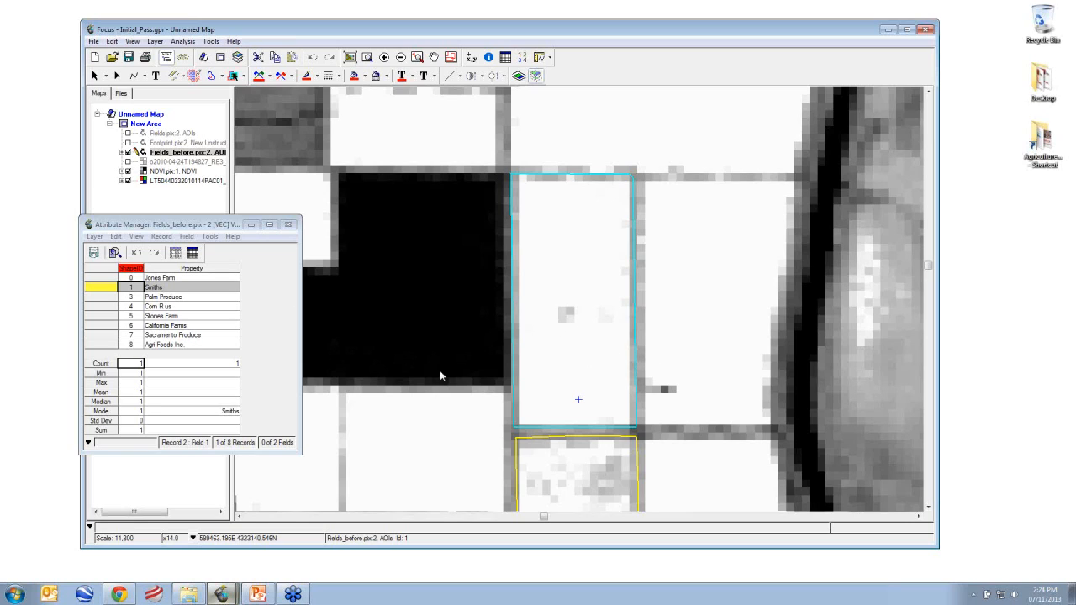
scroll(552, 365, down, 1)
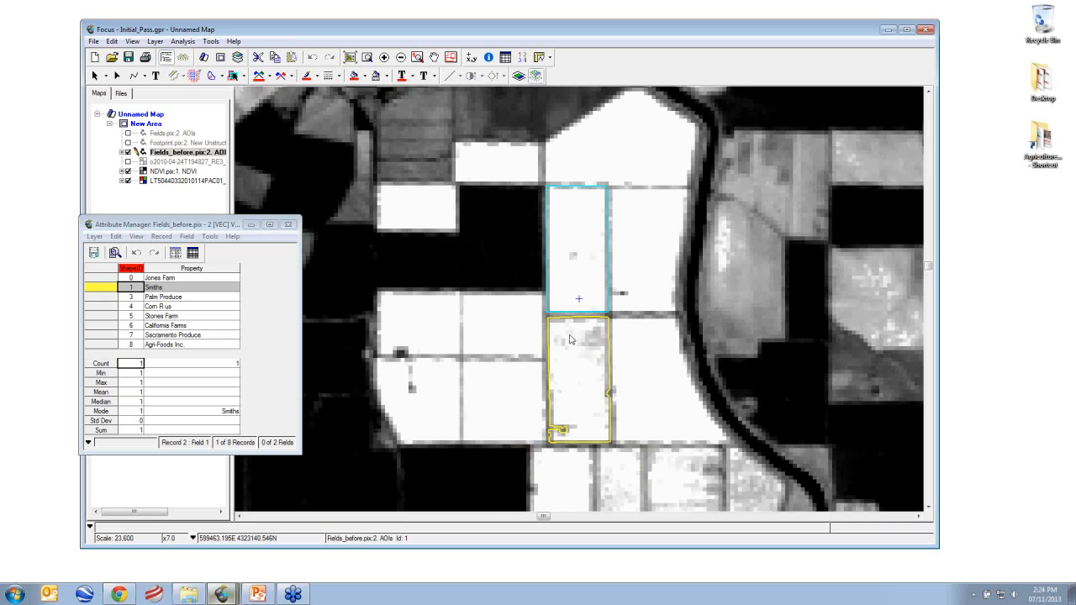
Locate the Palm Produce field and hide the NDVI layer to inspect it on the Landsat image
click(102, 299)
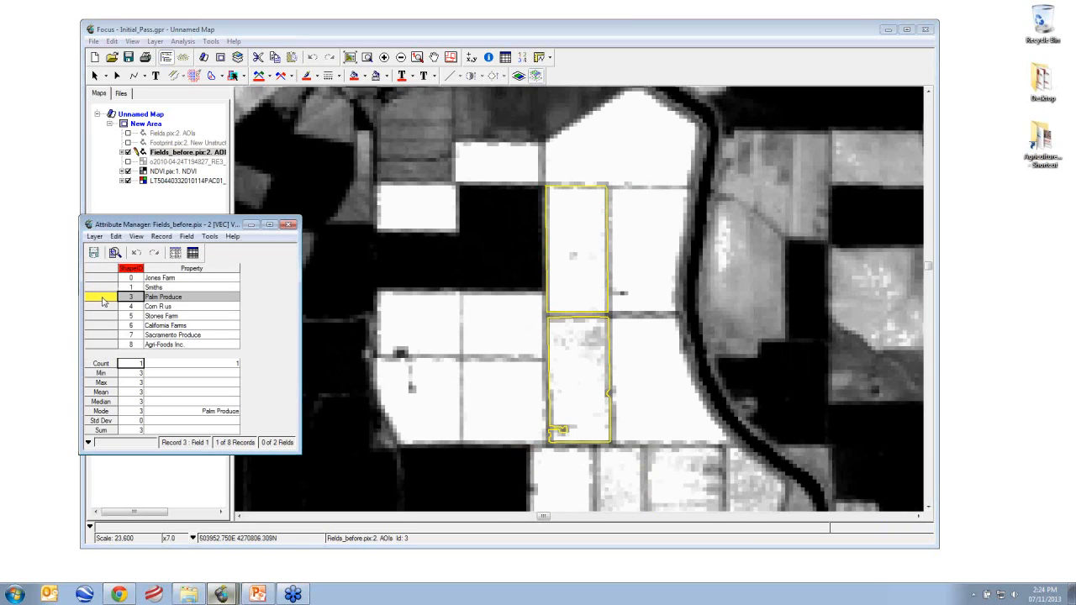
scroll(412, 253, up, 1)
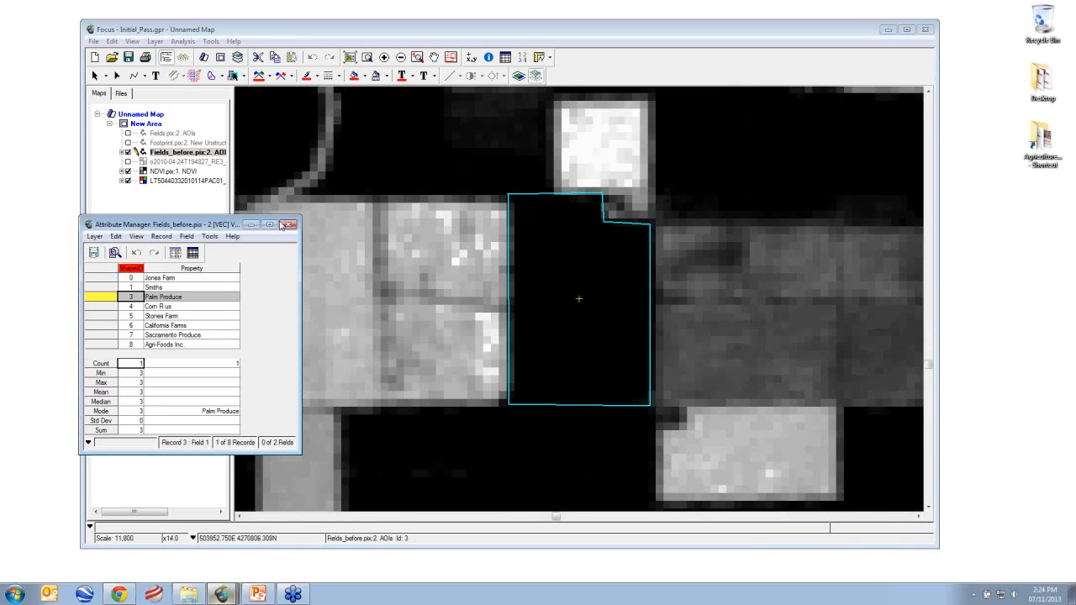
drag(217, 225, 222, 301)
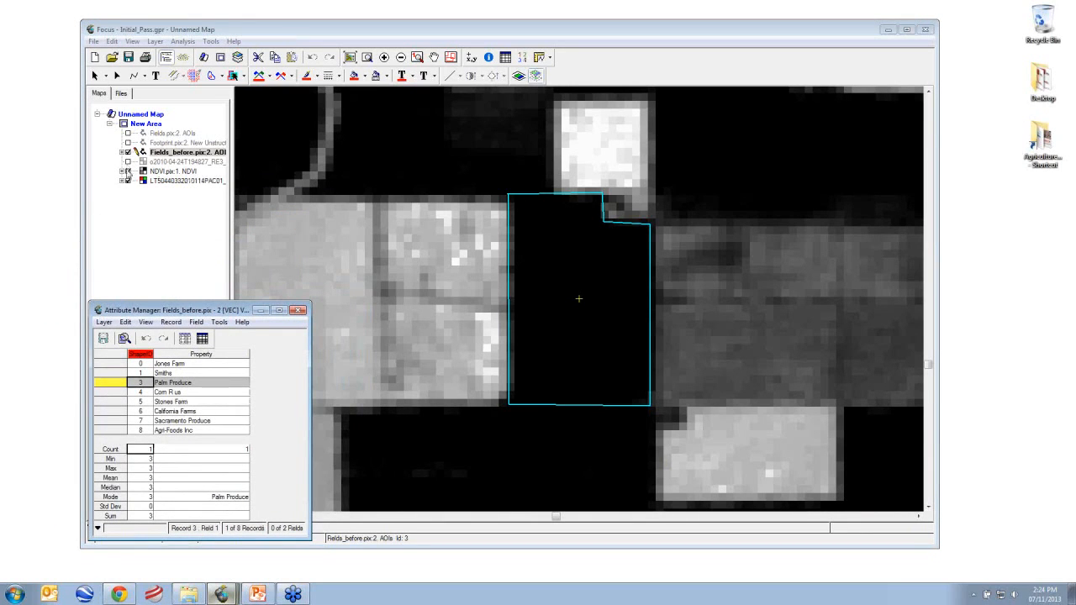
click(127, 171)
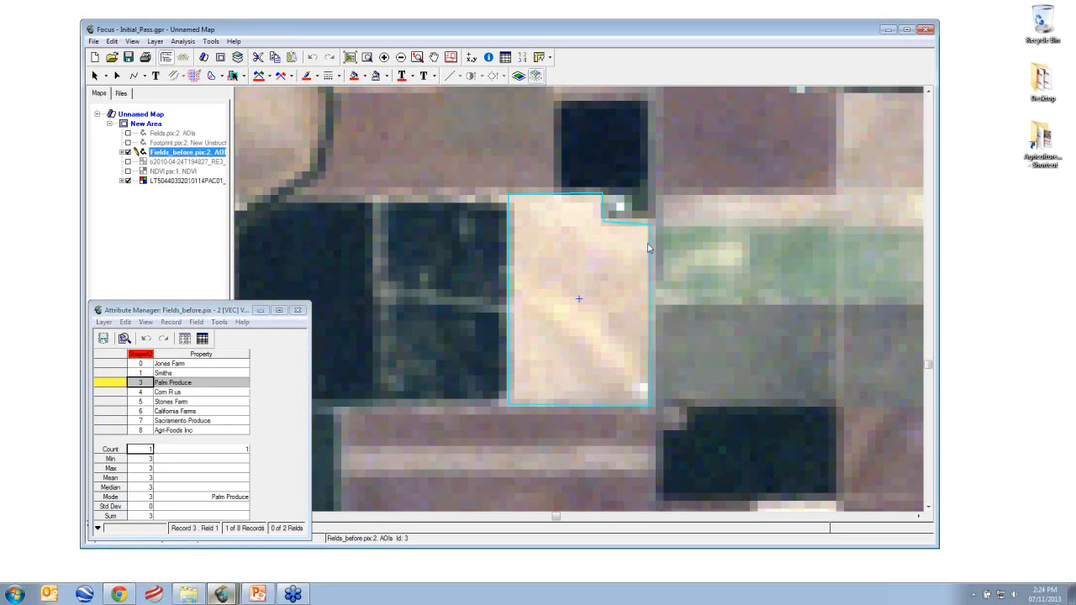
Locate the Corn R us field, show the NDVI layer again to compare it, and close the attribute table
click(117, 395)
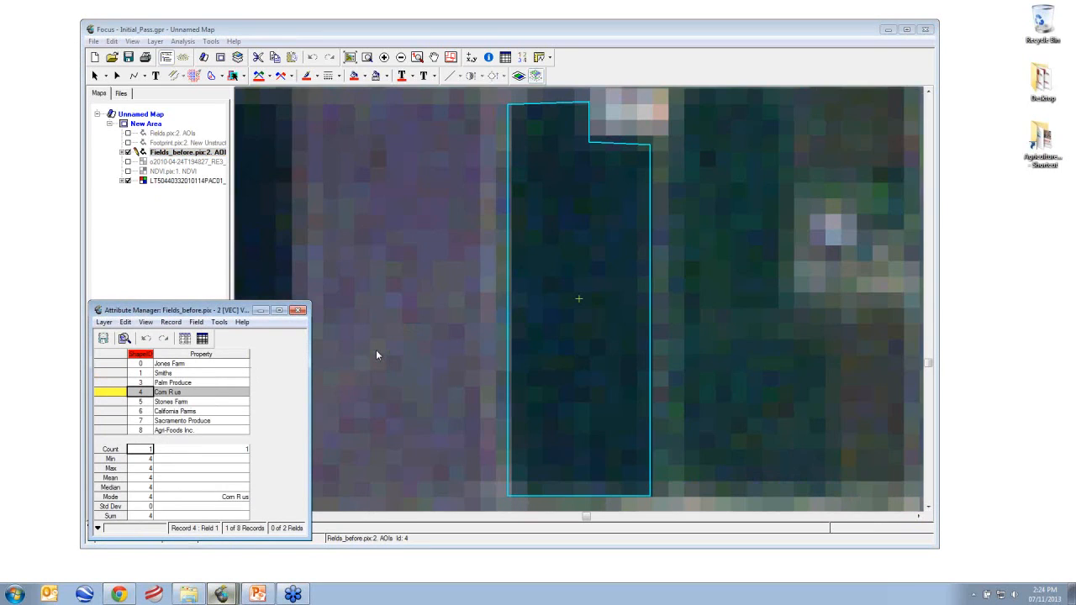
click(128, 171)
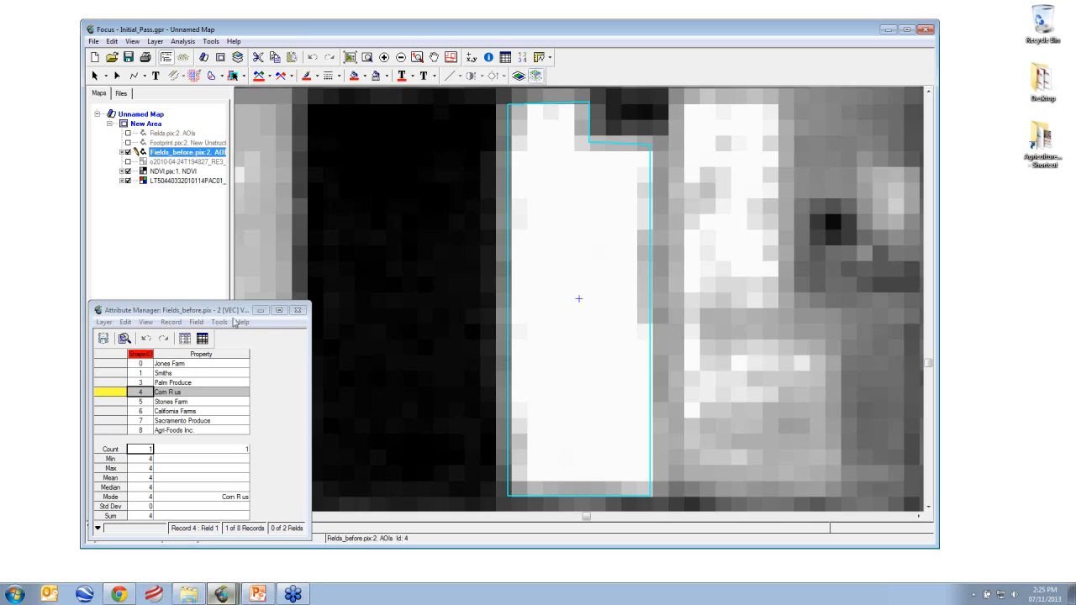
click(301, 311)
Switch to PowerPoint to check the "Identify problems" slide, and return to the Focus map
mouse_move(248, 595)
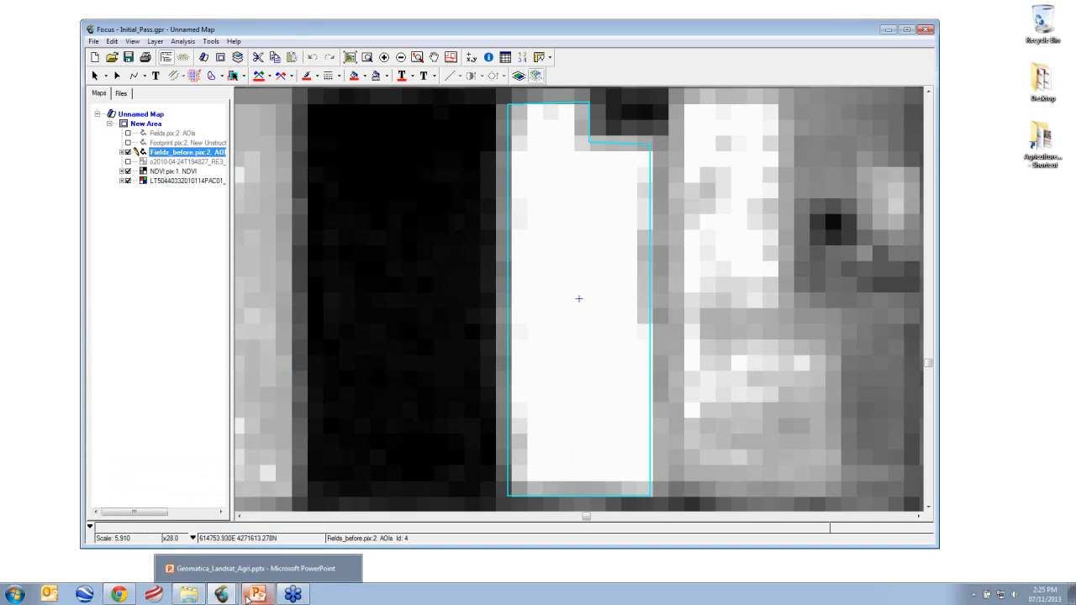
click(250, 597)
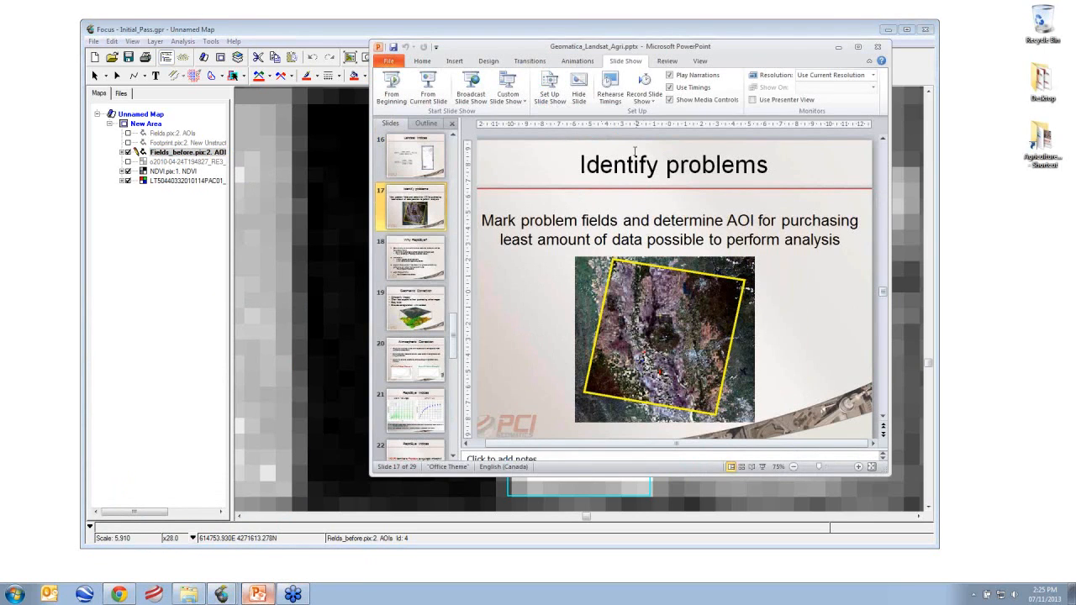
click(585, 30)
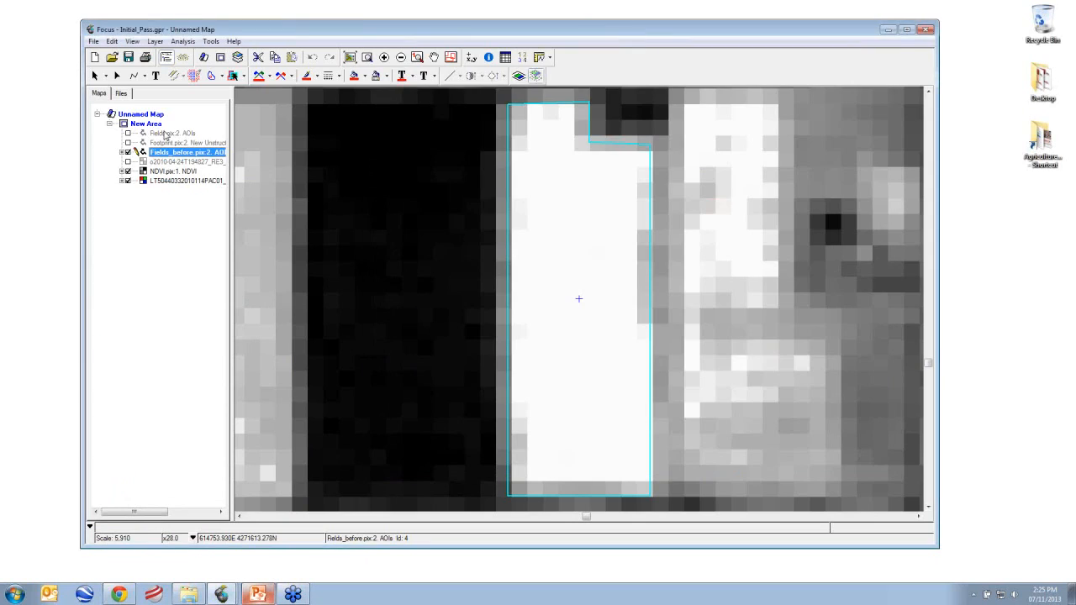
Show the Fields AOIs layer in place of Fields_before and expand its Fallow, Pass and Warning classes
click(128, 133)
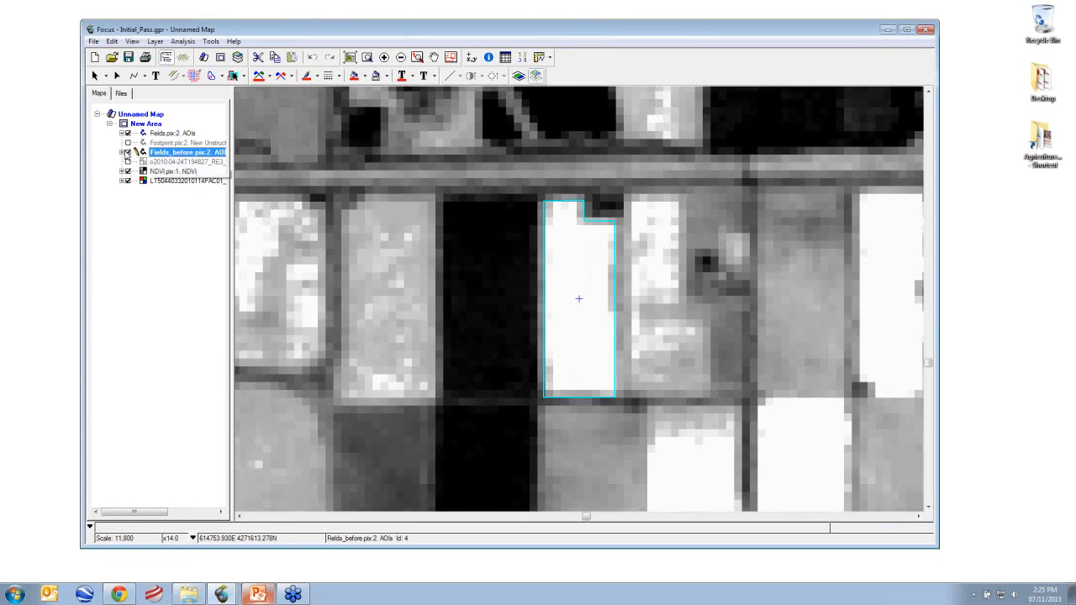
click(128, 152)
scroll(393, 246, down, 1)
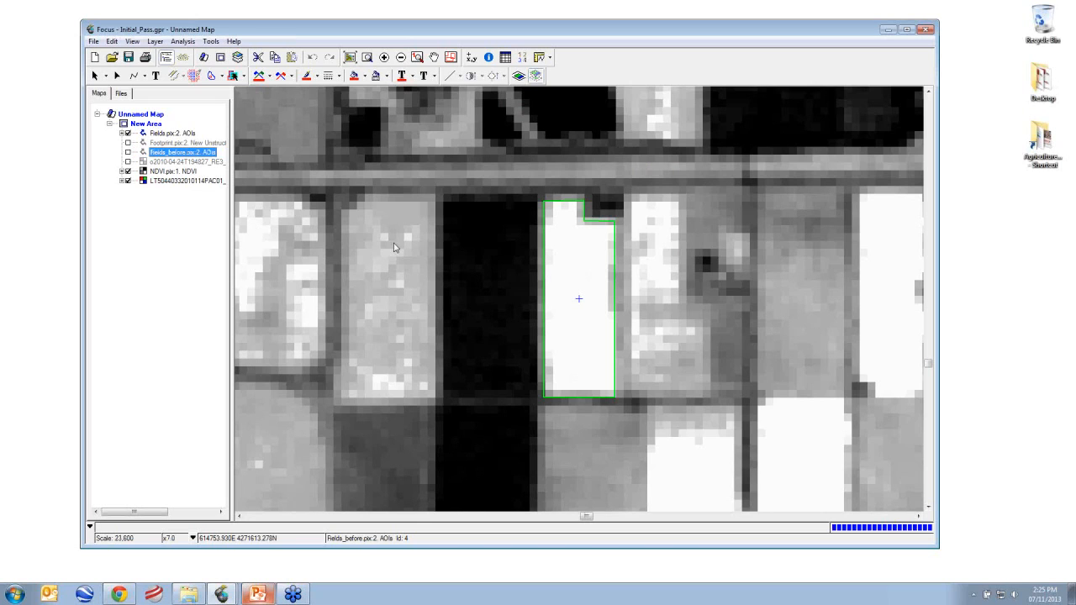
click(122, 133)
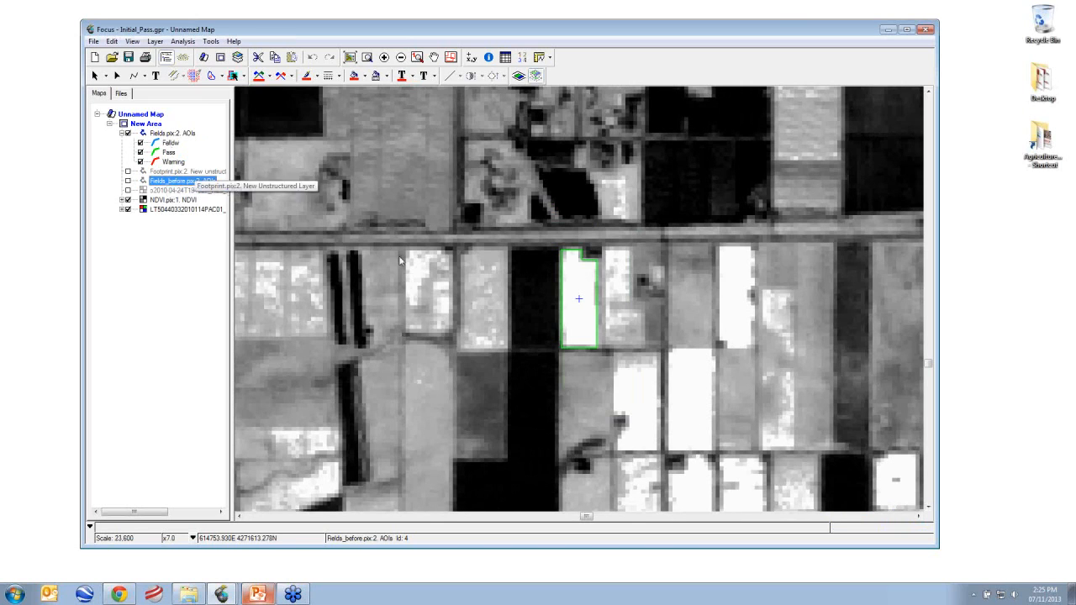
Examine the Fallow, Pass and Warning field outlines against the NDVI image across the wider scene, including the northern Warning fields
scroll(494, 278, down, 1)
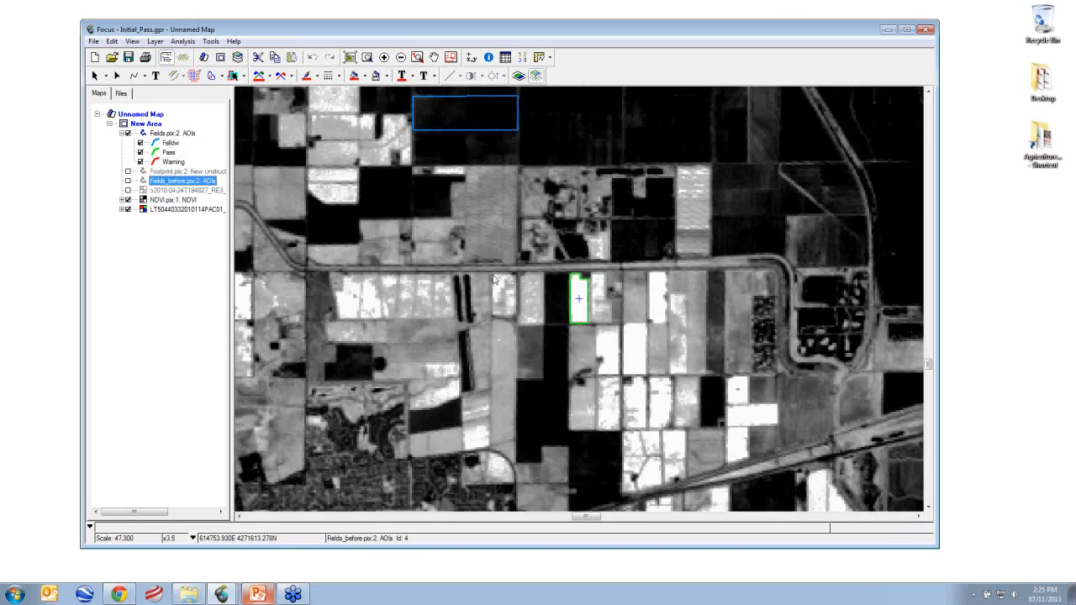
scroll(496, 276, down, 1)
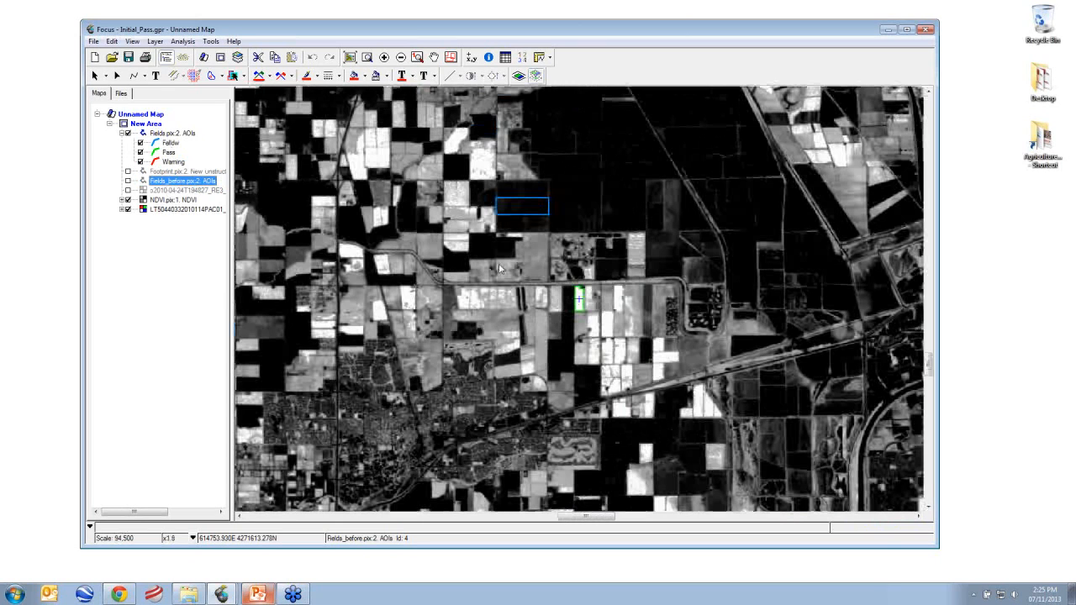
scroll(499, 268, down, 1)
drag(482, 262, 597, 334)
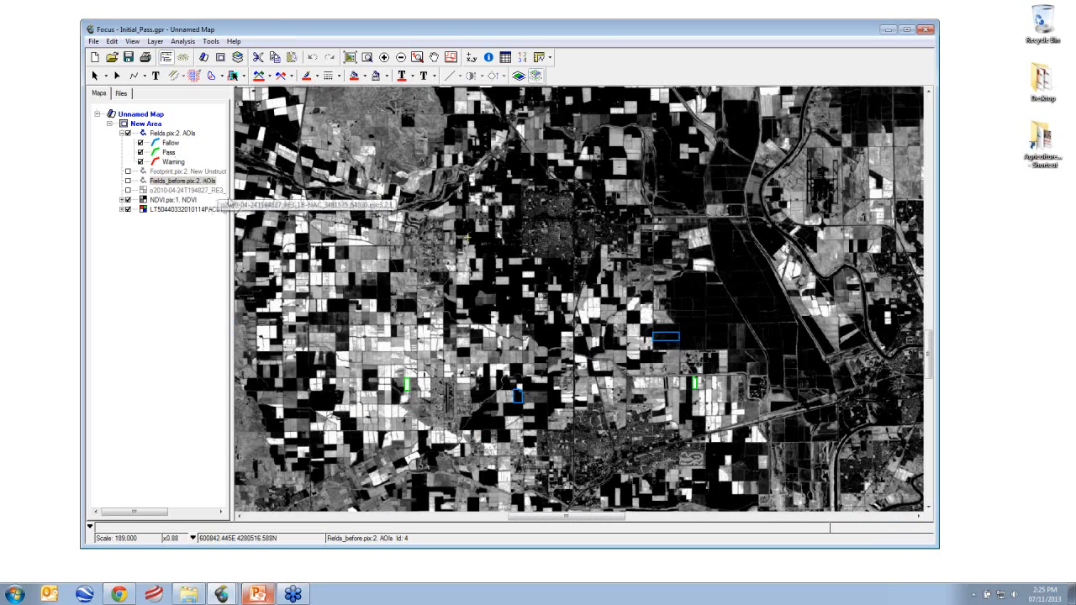
drag(288, 236, 493, 414)
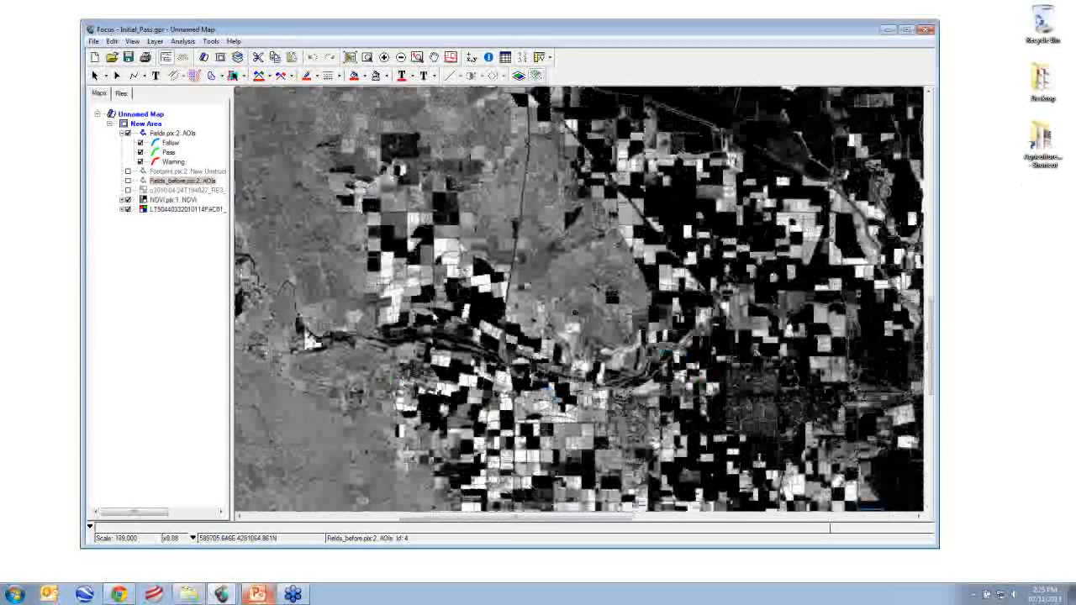
drag(308, 338, 435, 362)
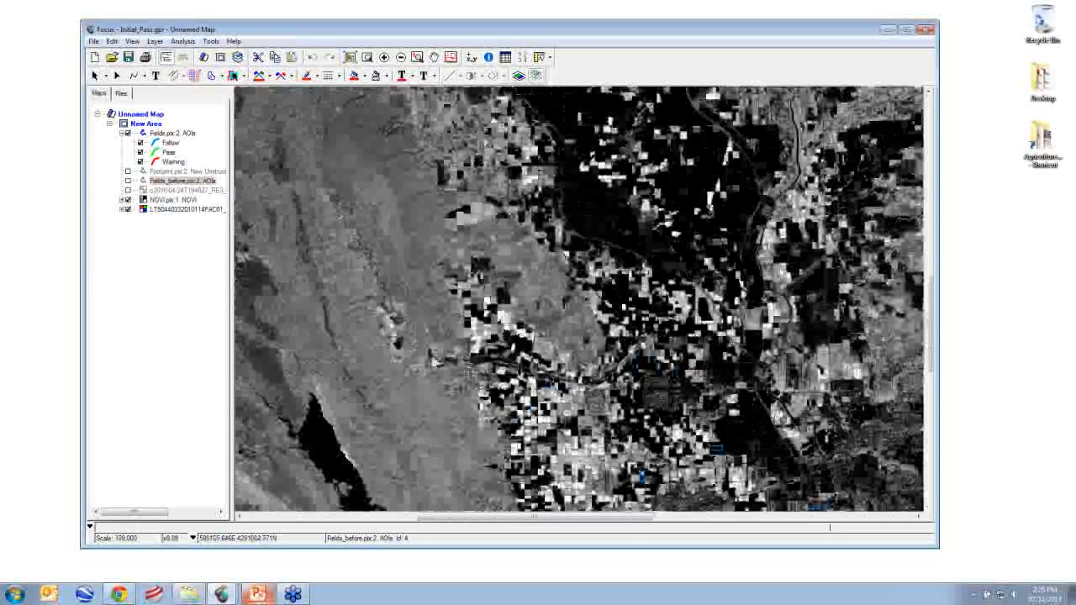
drag(505, 227, 404, 468)
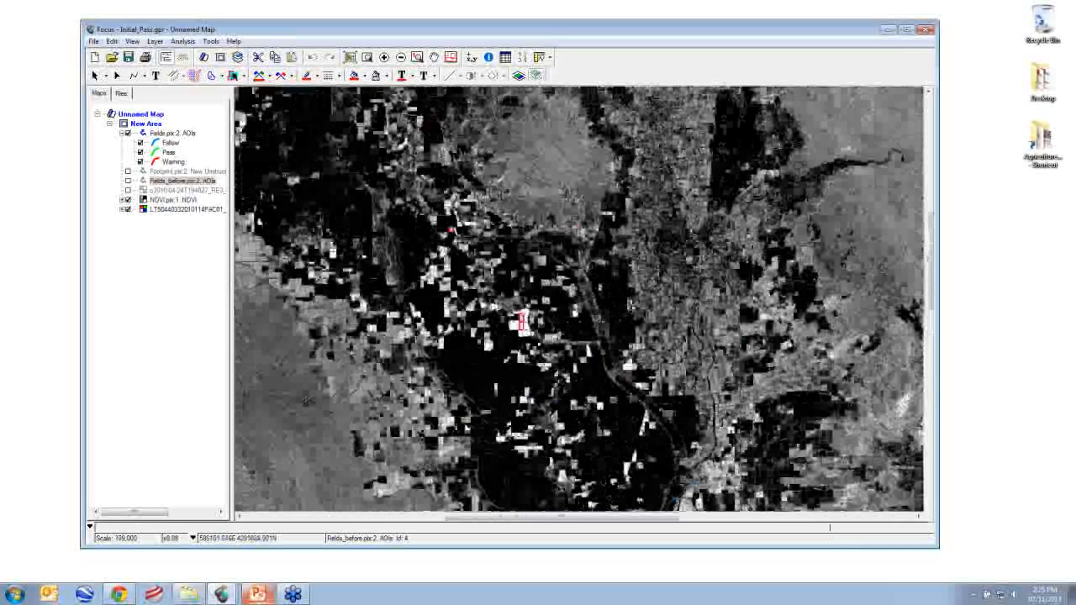
drag(519, 468, 504, 366)
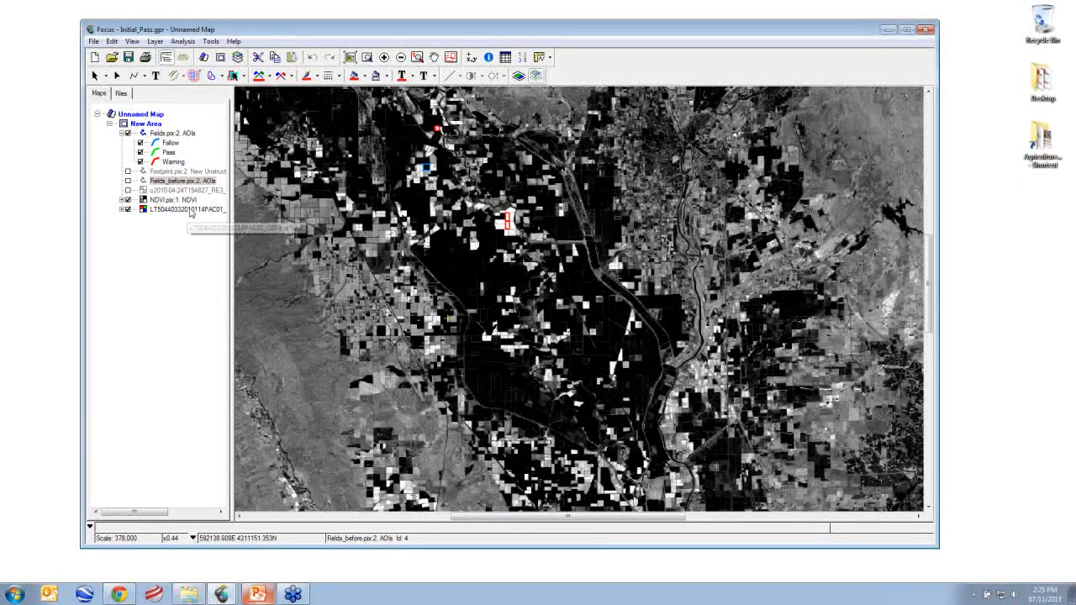
Check the coverage of the o2010-04-24T194827_RE3 image over the marked fields, hide it again, and return to the PowerPoint slides
click(127, 184)
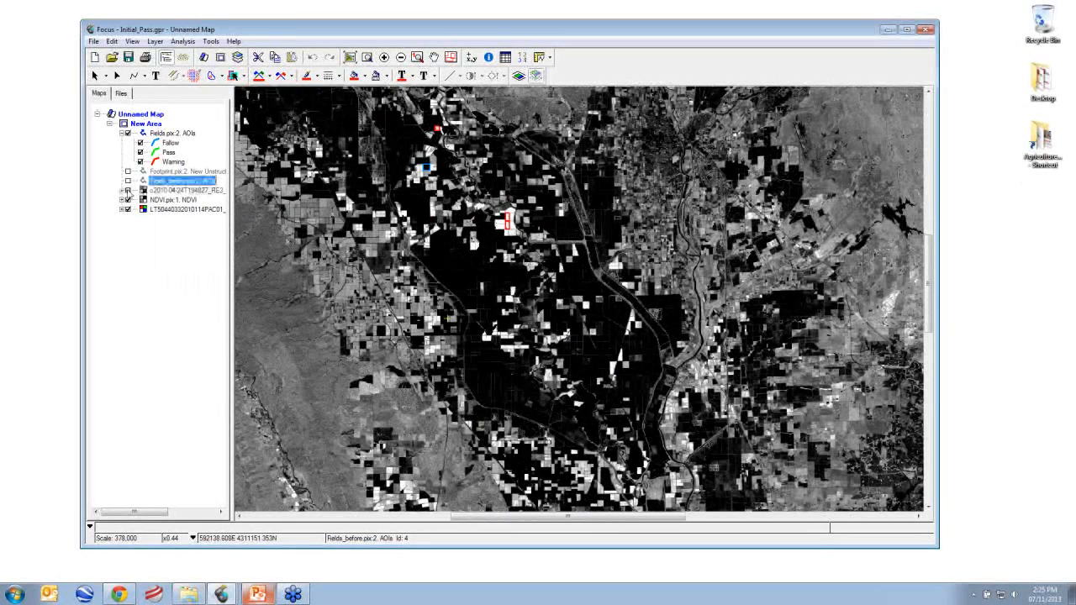
click(128, 190)
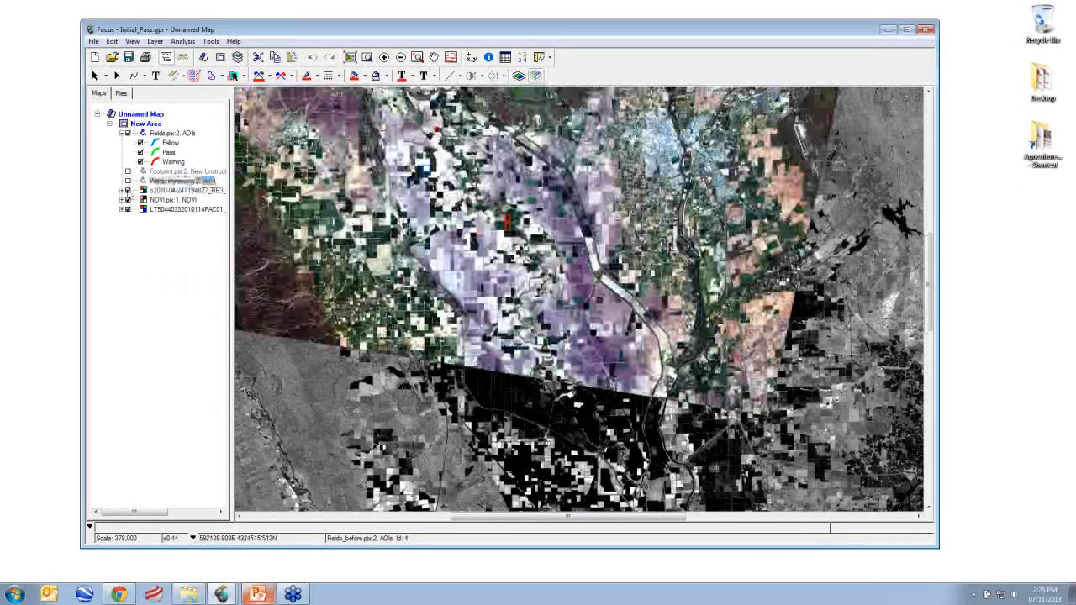
scroll(579, 298, up, 1)
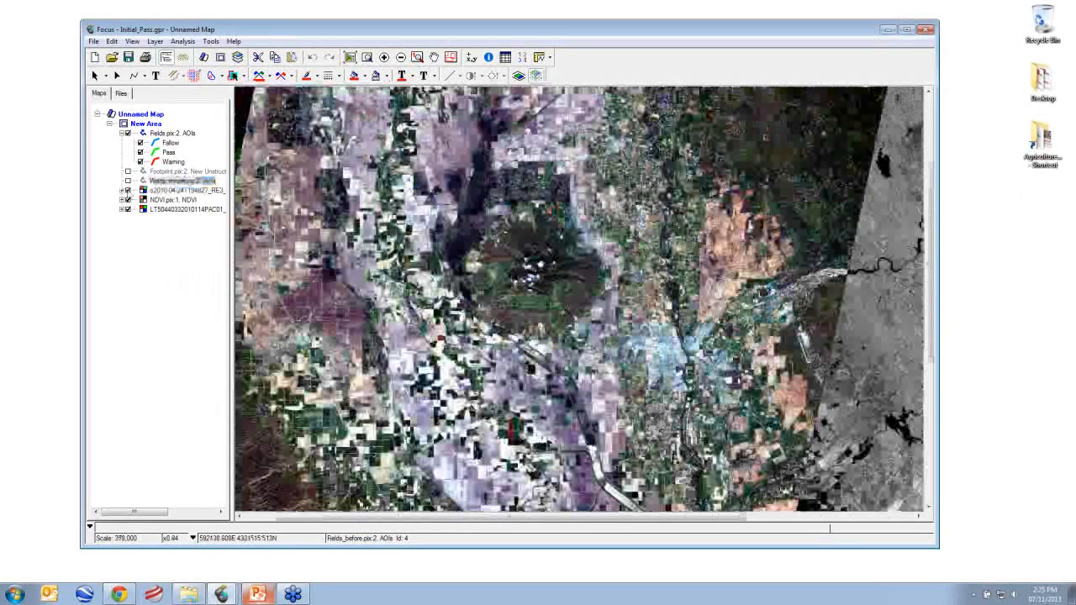
scroll(580, 299, down, 1)
drag(553, 118, 498, 288)
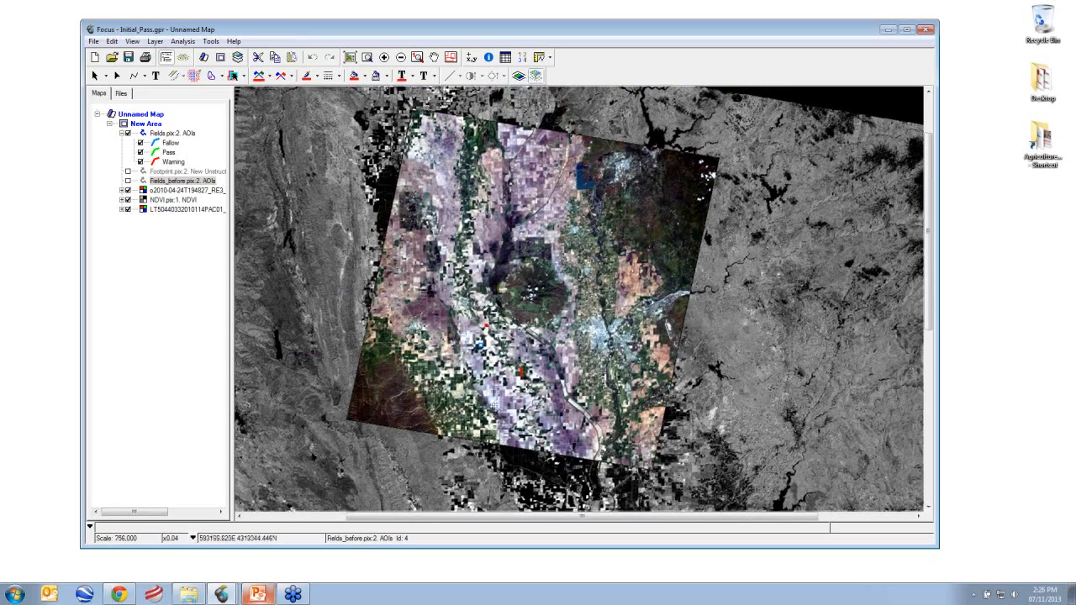
scroll(580, 298, down, 3)
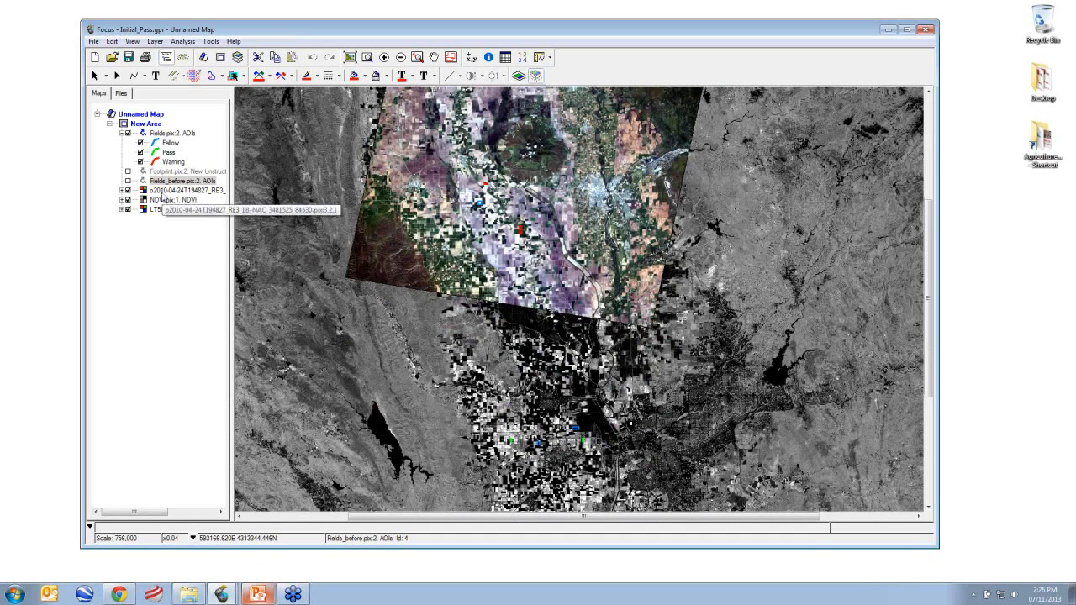
click(127, 190)
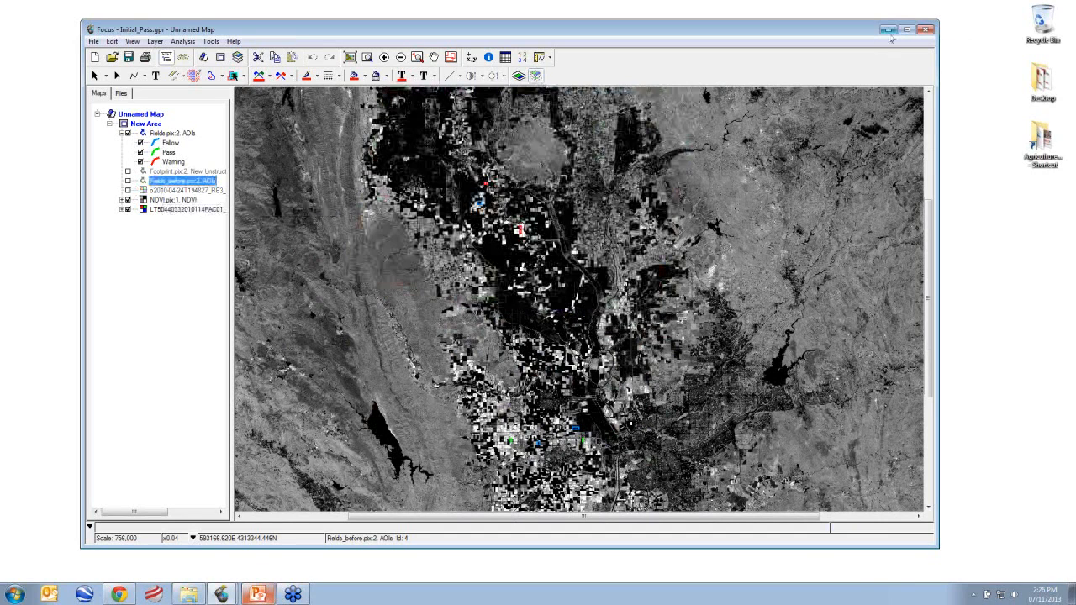
click(892, 35)
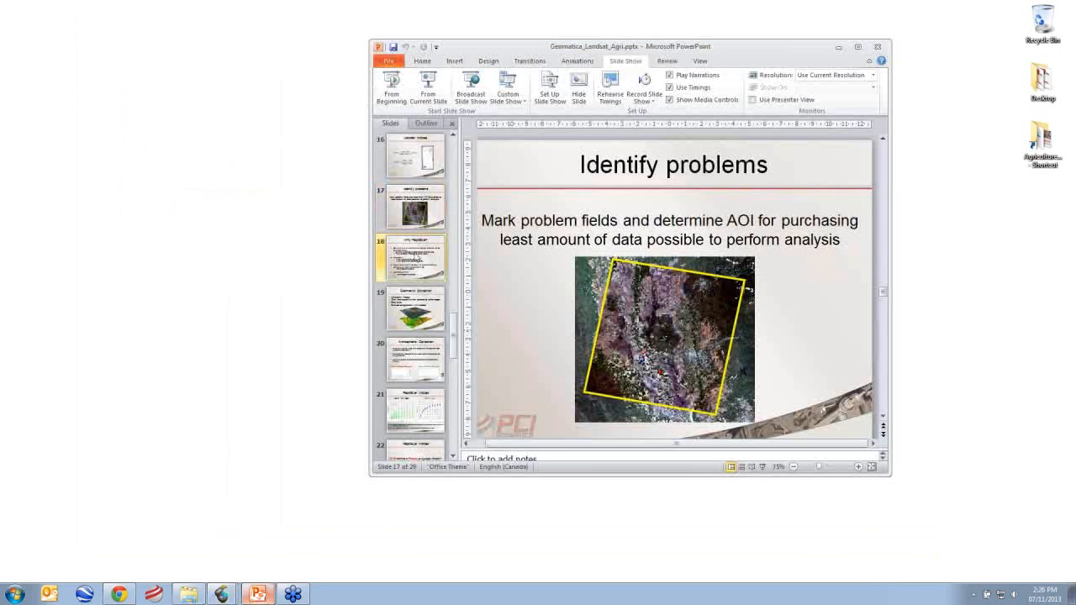
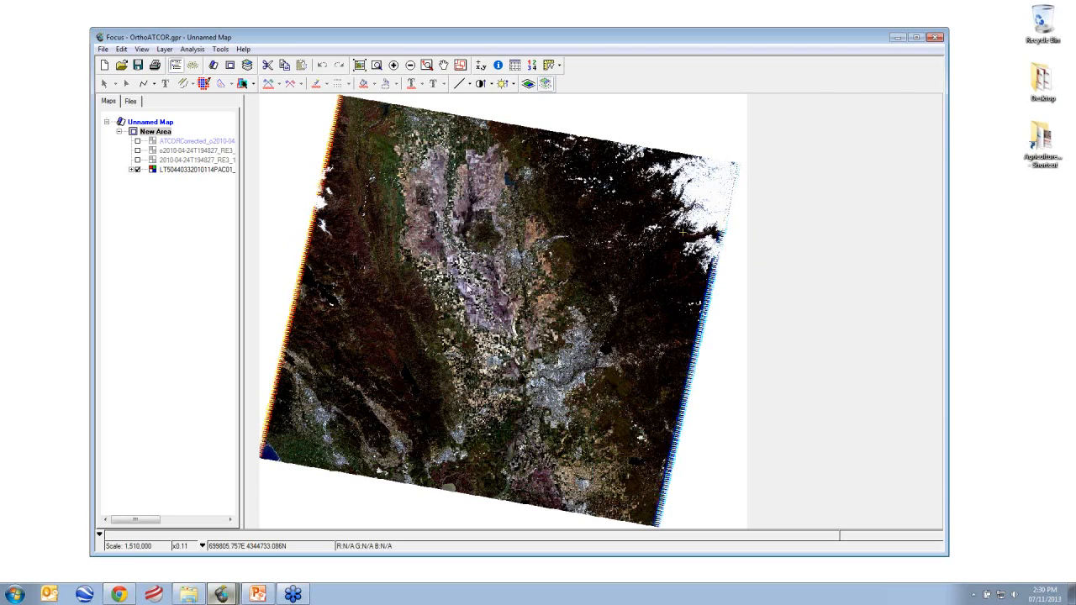
Show the uncorrected 2010-04-24T194827_RE3_1B image over Landsat, zoom to the fields along the river, and compare the two images' alignment
click(137, 159)
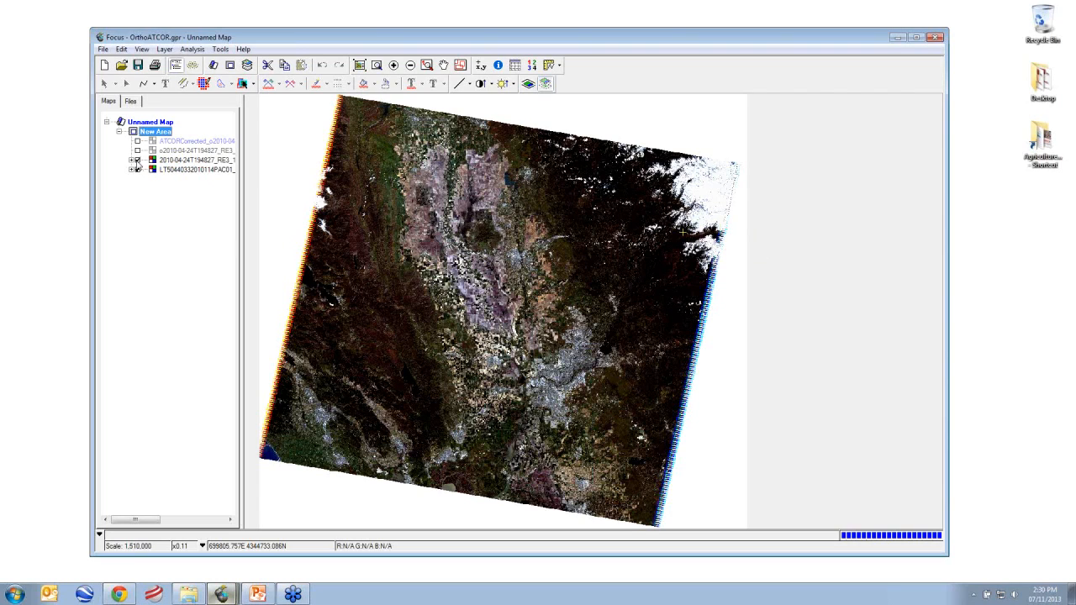
click(475, 240)
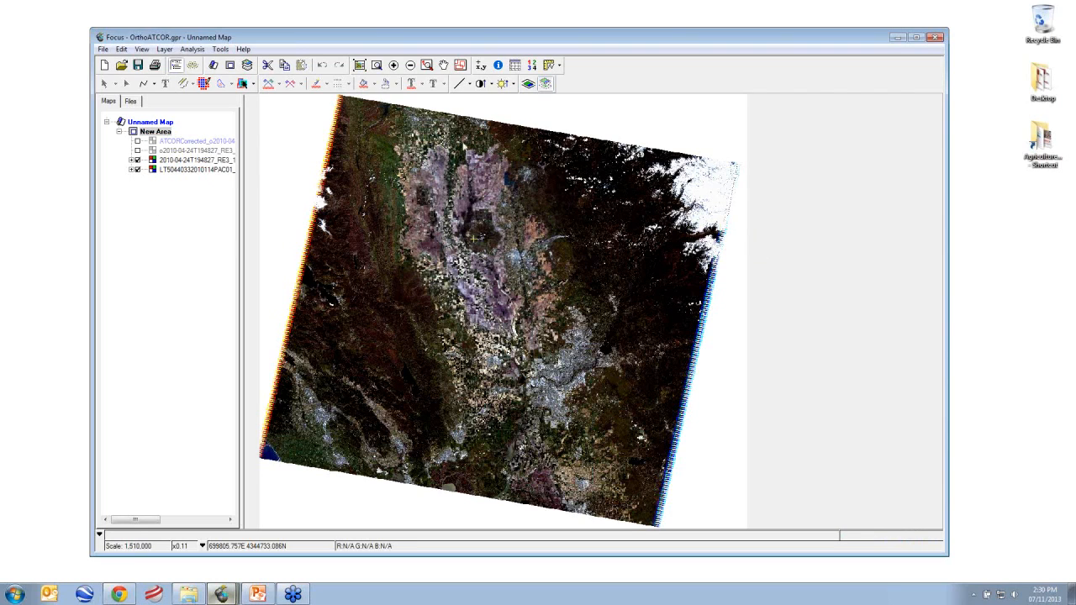
click(460, 67)
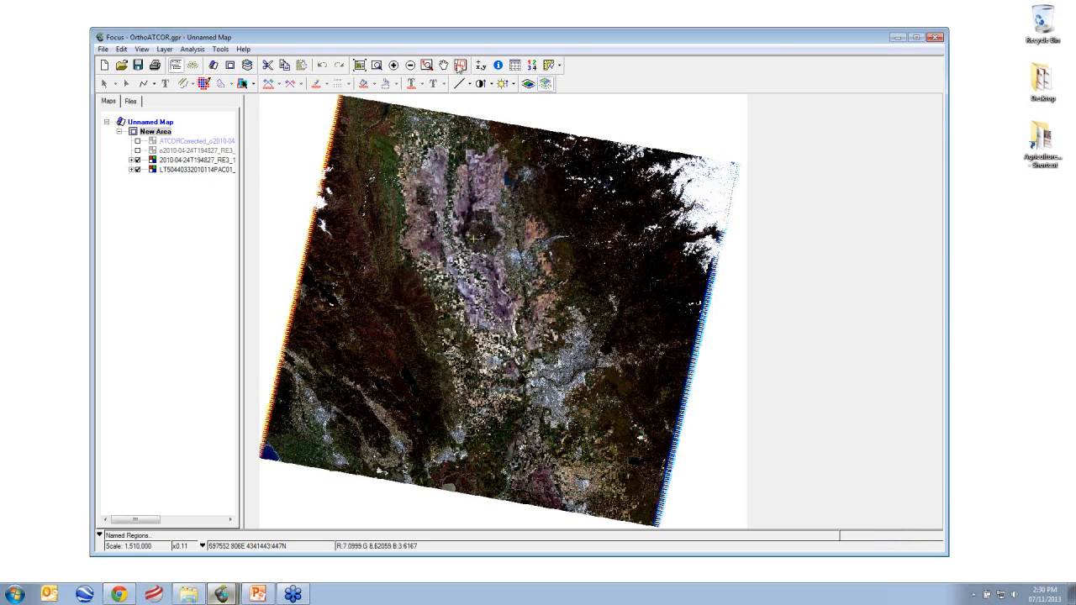
double_click(454, 277)
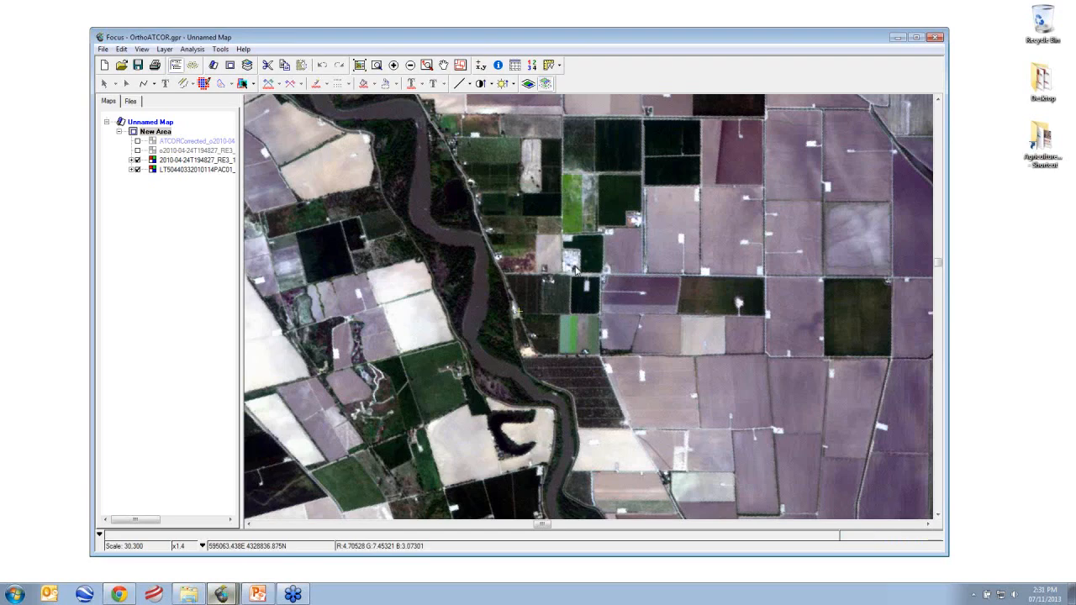
click(138, 160)
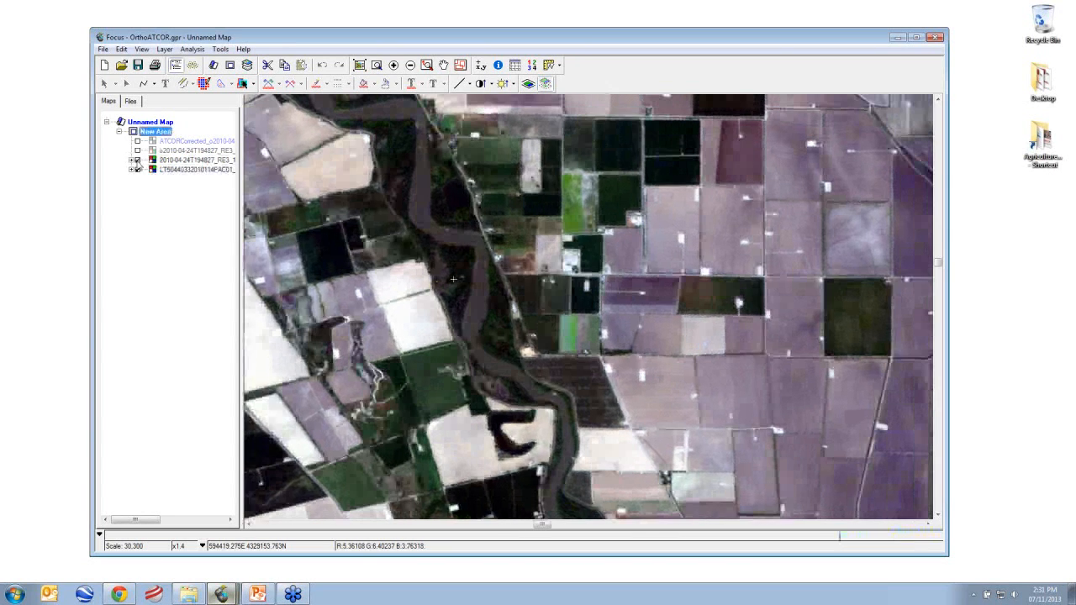
click(138, 160)
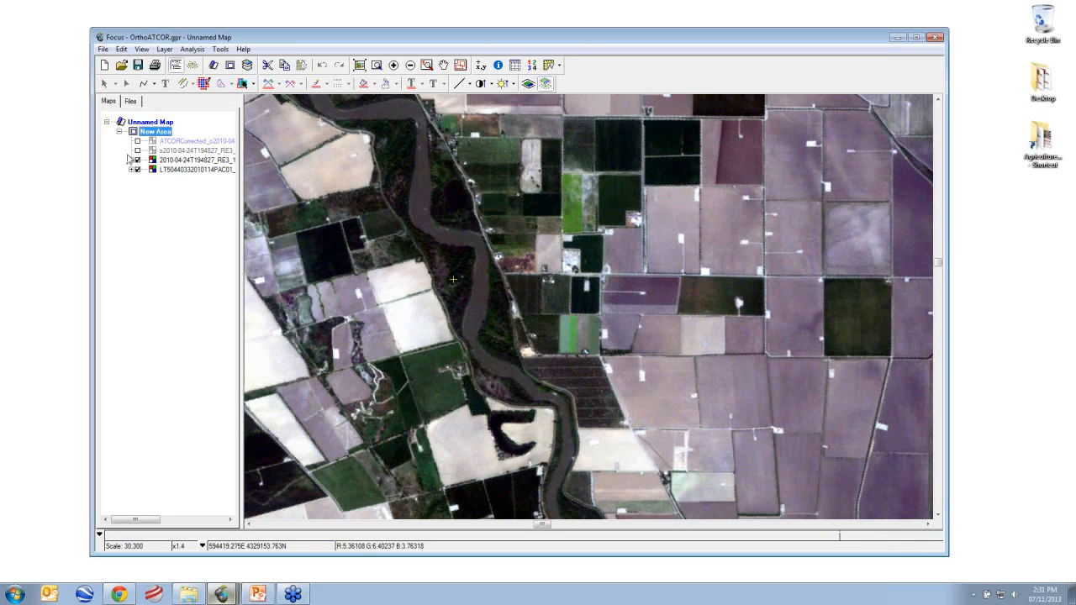
Show the o2010-04-24T194827_RE3 layer in place of the uncorrected image and toggle it repeatedly to compare its alignment with Landsat
click(138, 151)
click(138, 160)
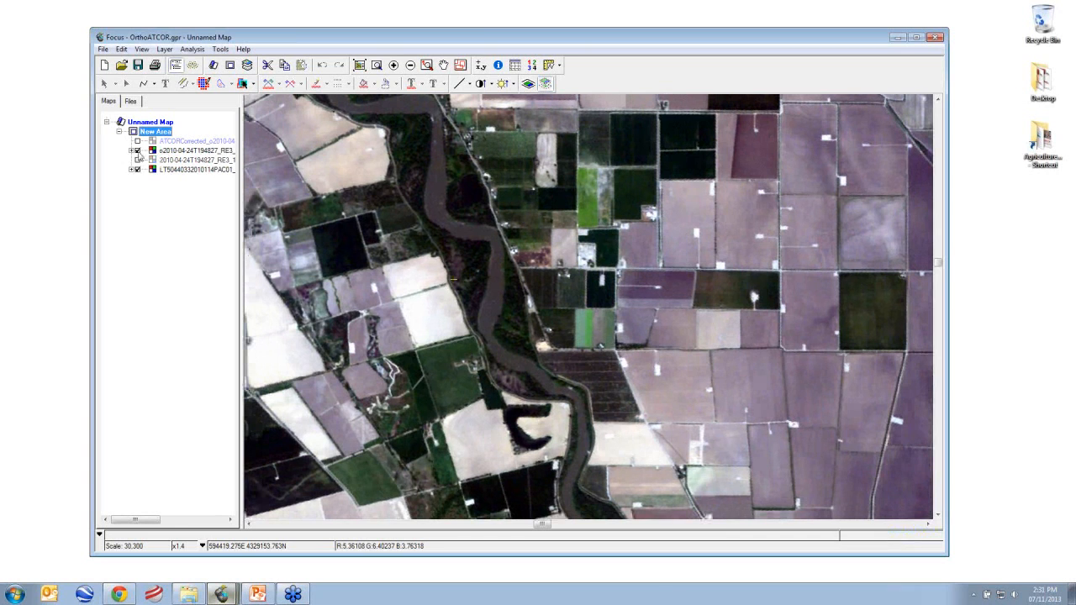
click(138, 151)
click(138, 152)
click(138, 152)
click(138, 151)
click(138, 151)
click(138, 151)
click(138, 151)
click(138, 152)
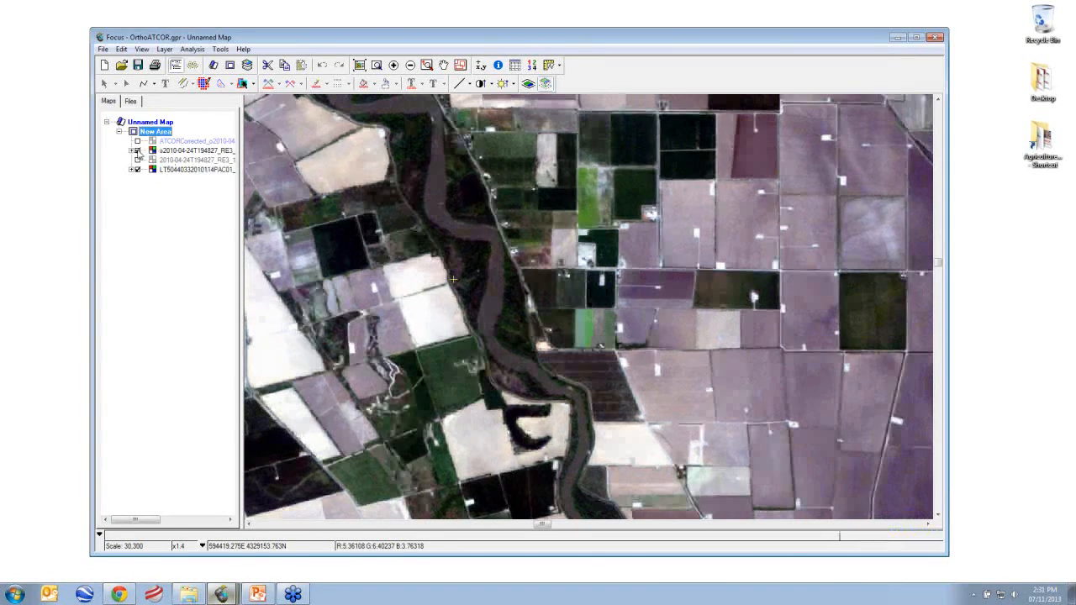
Show the ATCORCorrected layer and open a Spectra Plot for it
click(138, 141)
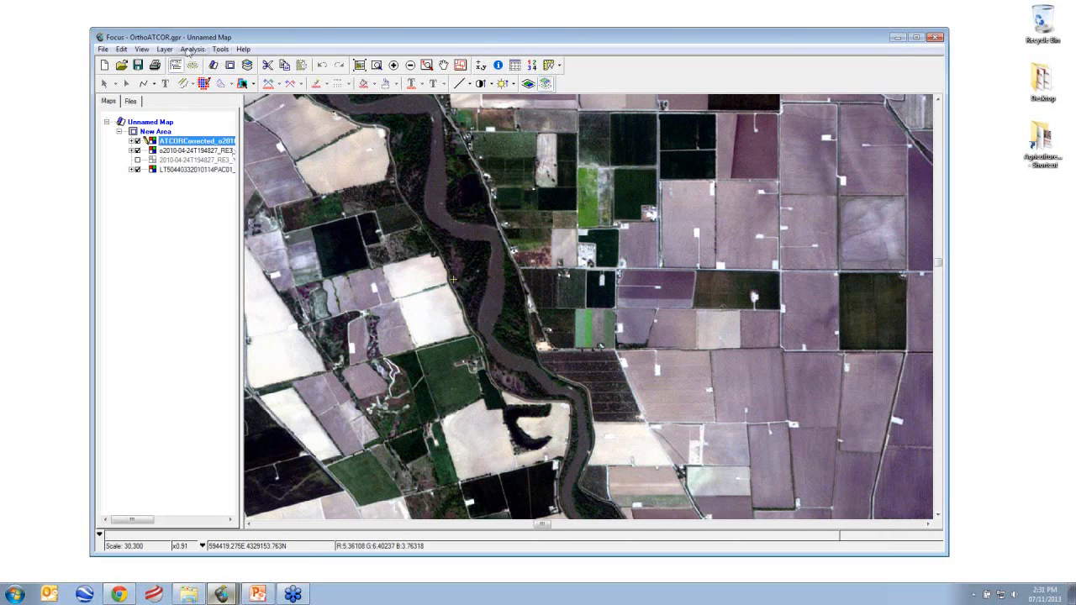
click(192, 49)
mouse_move(164, 49)
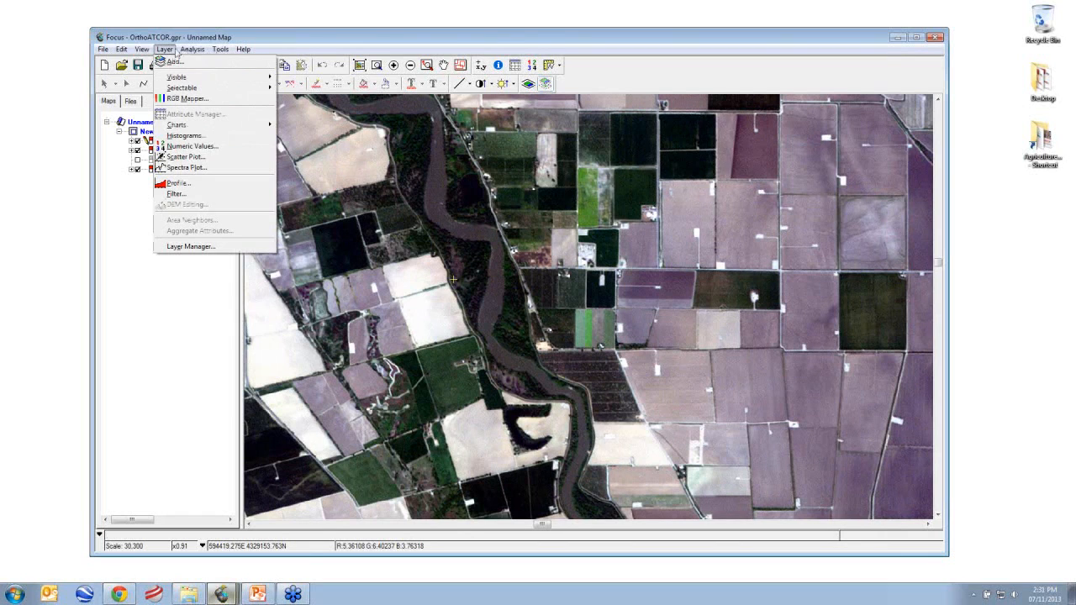
click(185, 167)
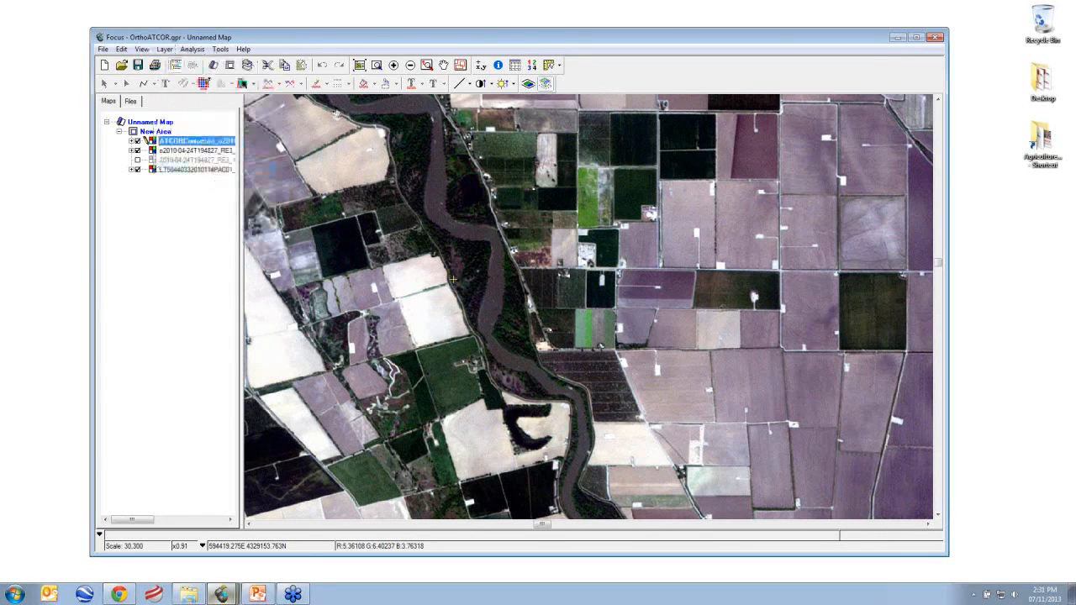
Move the Spectra Plot clear of the fields, plot a vegetated field's spectrum, and adjust the plot range to data
drag(346, 164, 655, 290)
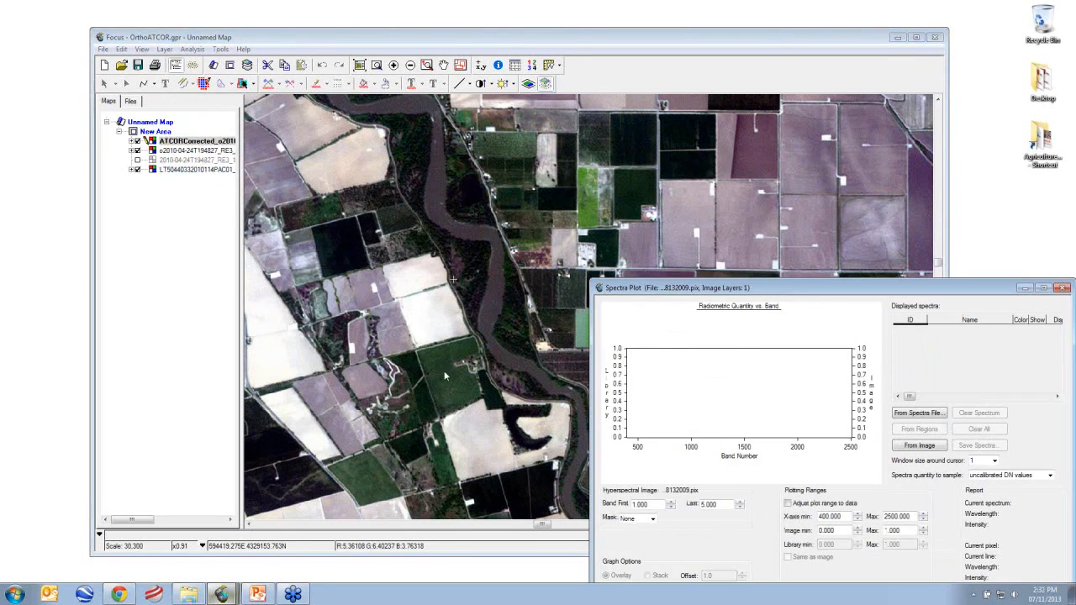
click(443, 390)
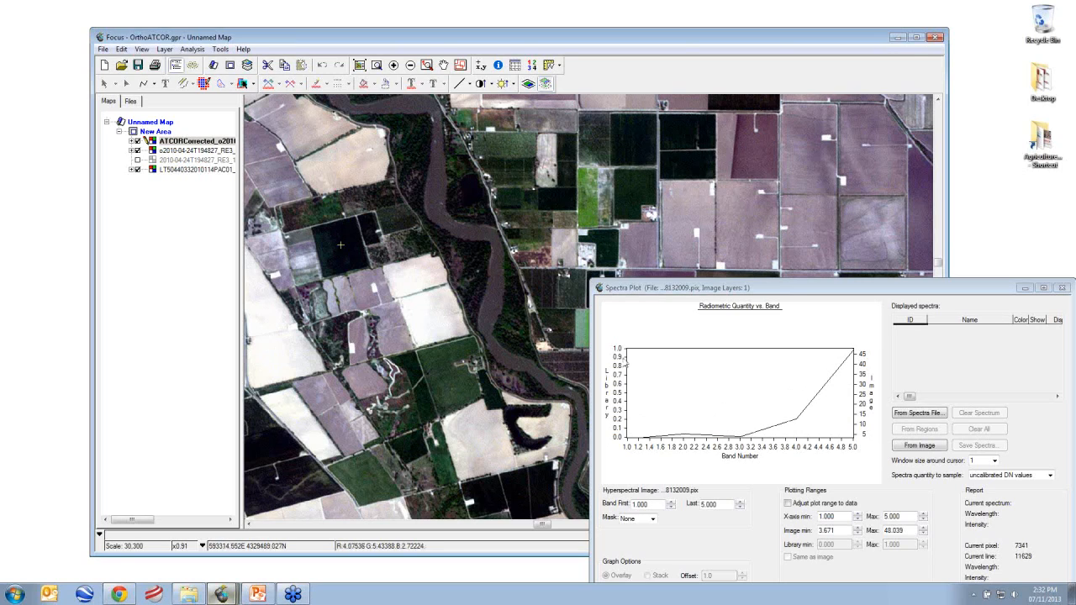
click(790, 504)
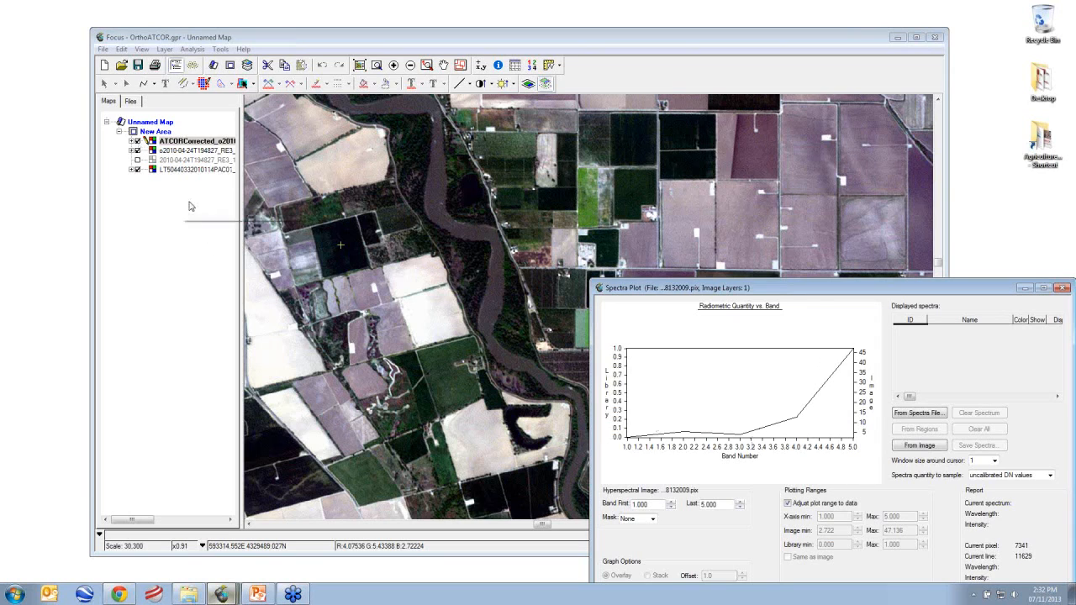
Make o2010-04-24T194827_RE3 the plotted layer and sample spectra from the green field and several bright fields west of the river
click(194, 151)
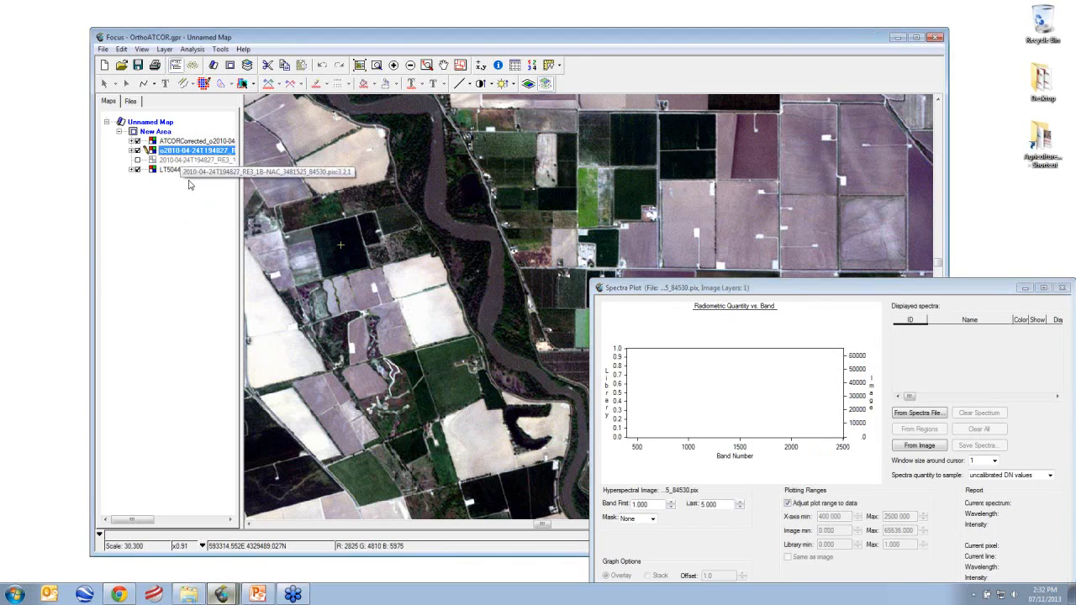
click(451, 379)
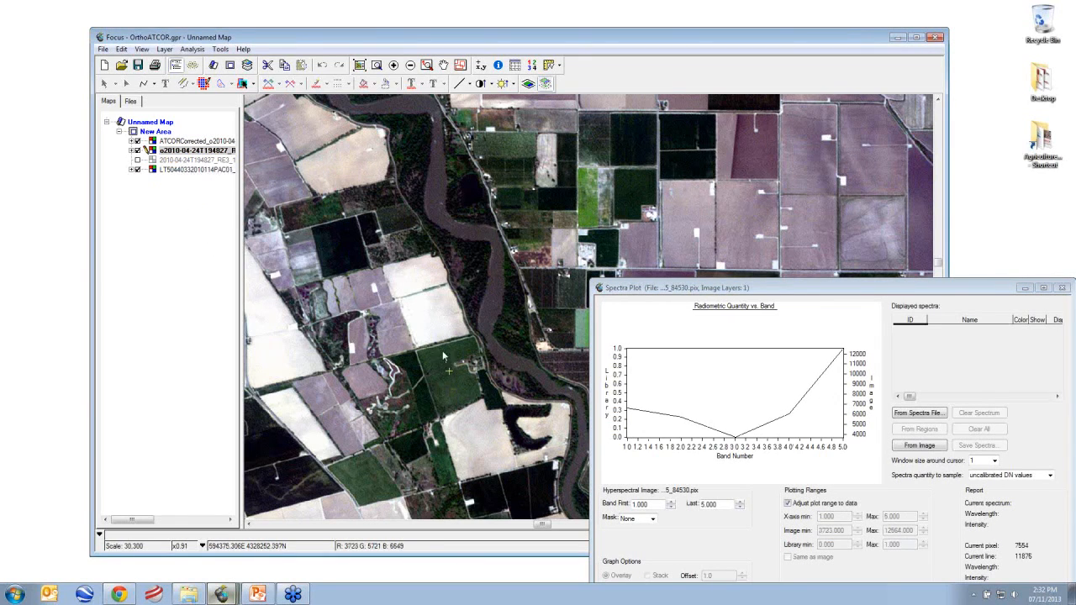
click(438, 319)
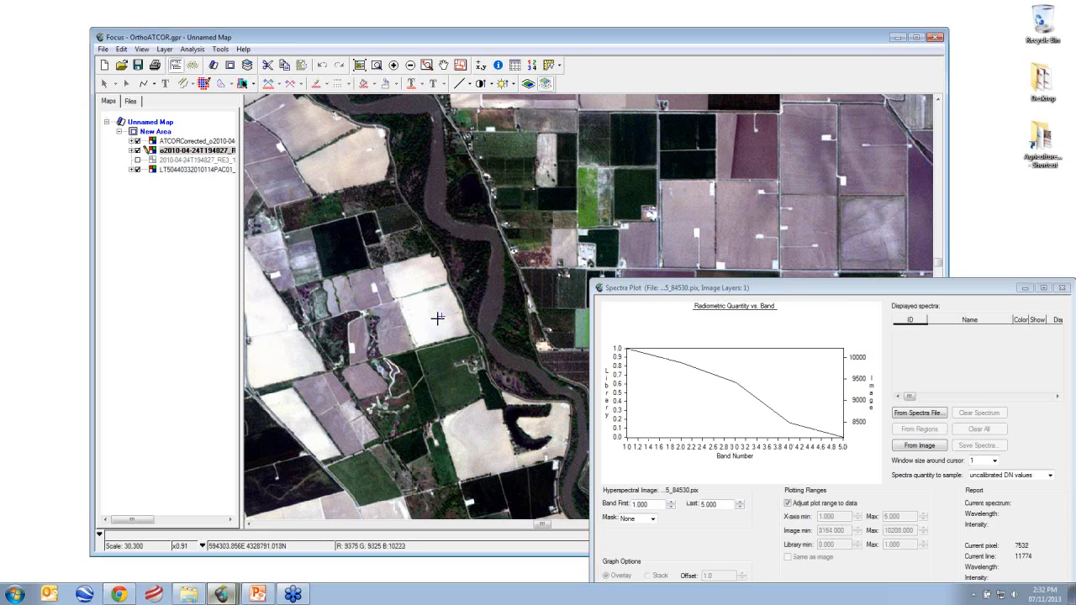
click(483, 451)
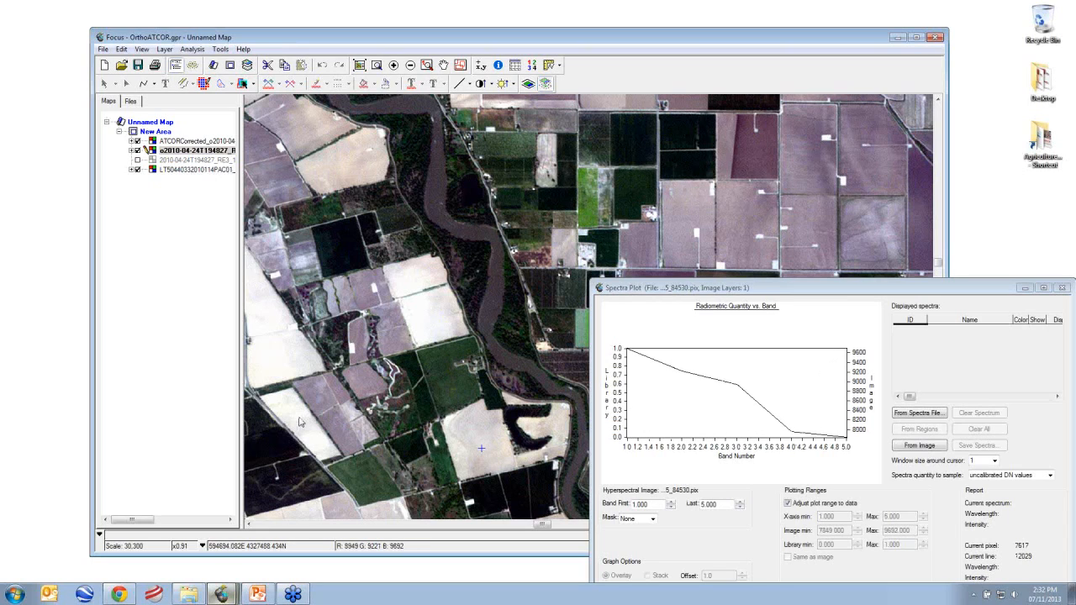
click(280, 340)
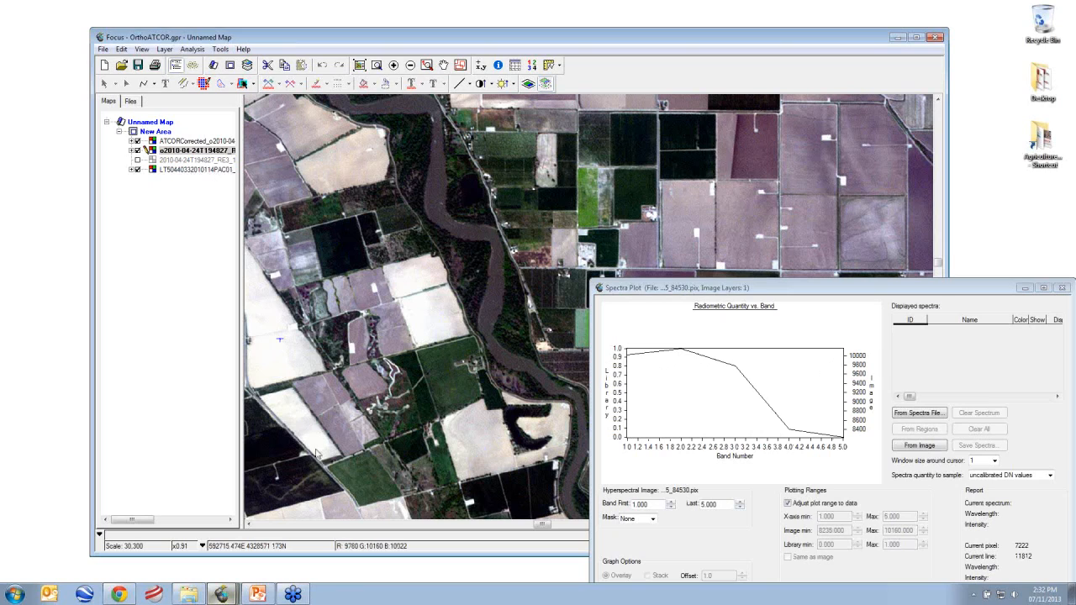
click(307, 430)
click(396, 319)
click(409, 276)
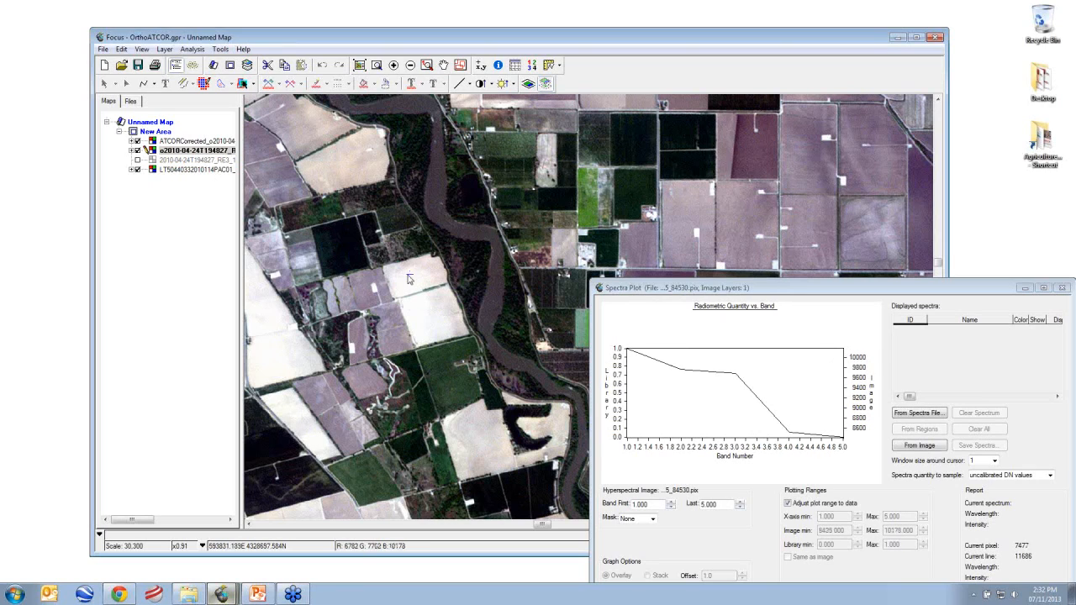
Plot spectra for the dark field in the orthorectified layer and the green field in the ATCORCorrected layer, and close the Spectra Plot
click(354, 249)
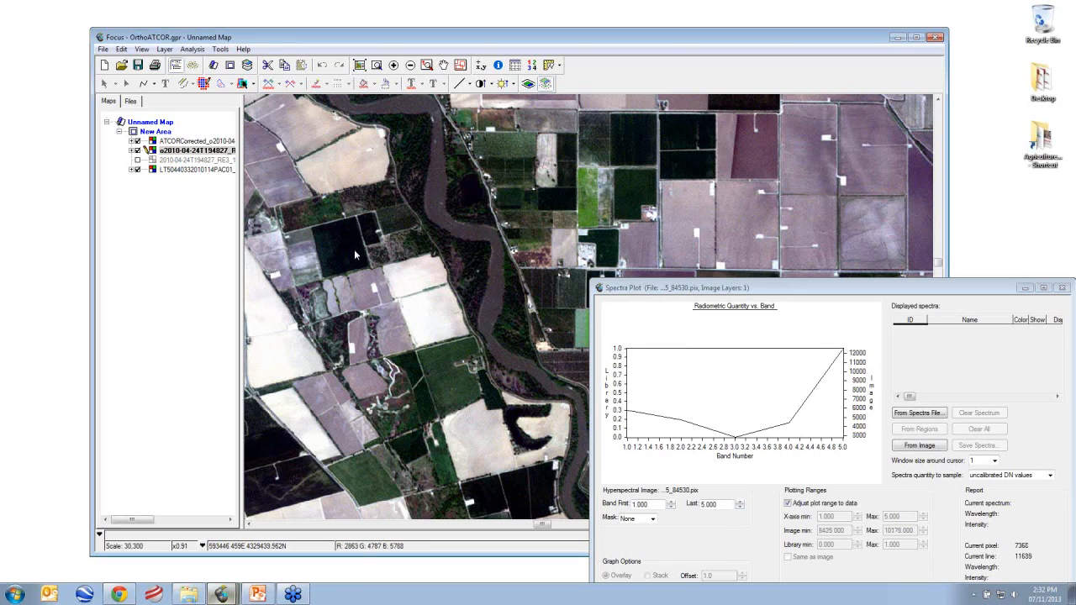
click(206, 141)
click(443, 372)
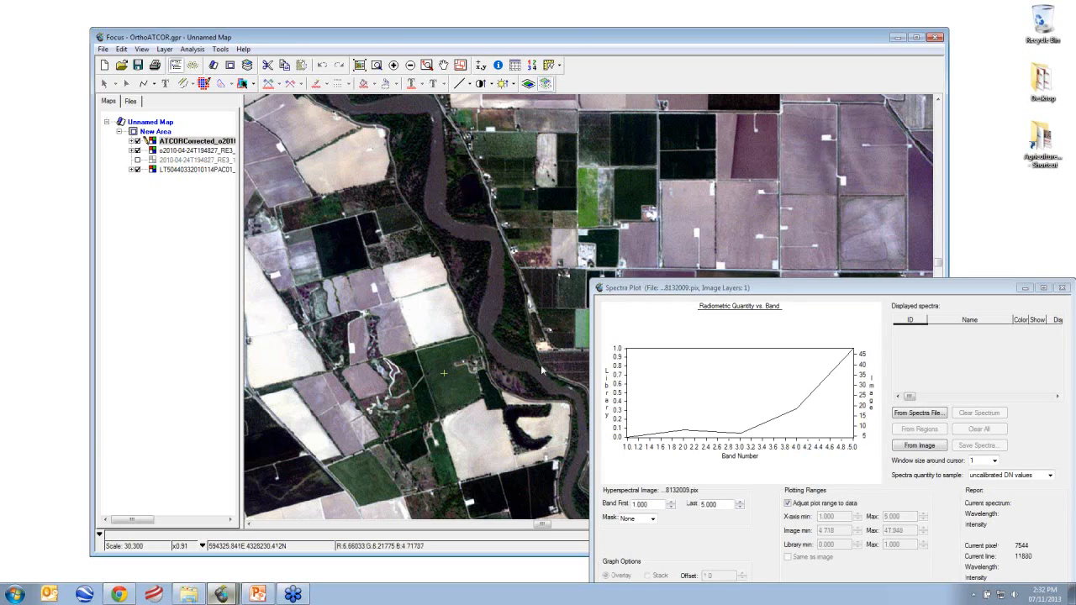
drag(750, 291, 459, 315)
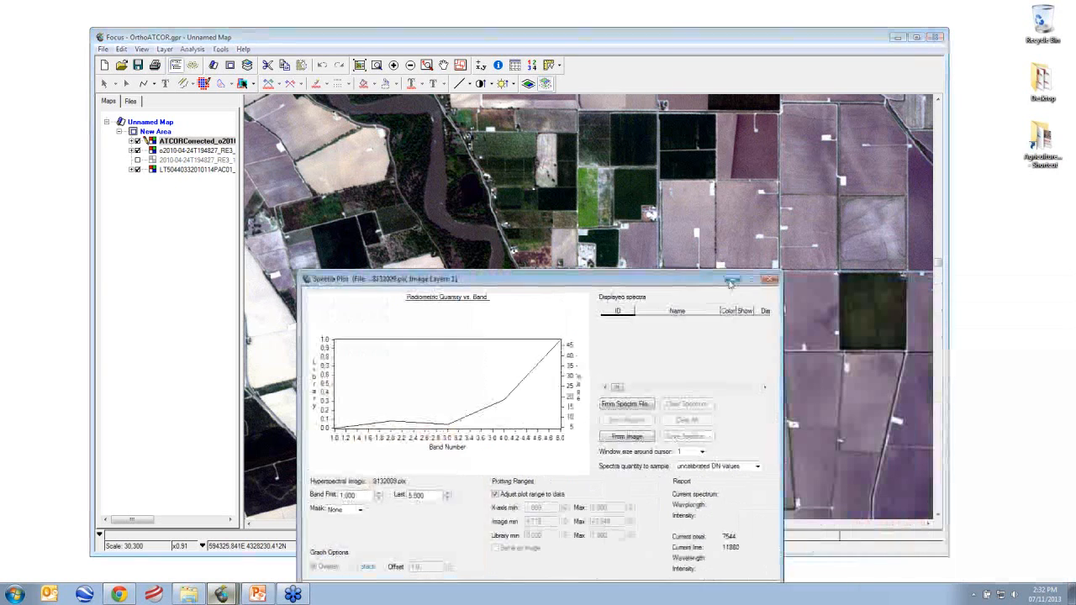
click(763, 312)
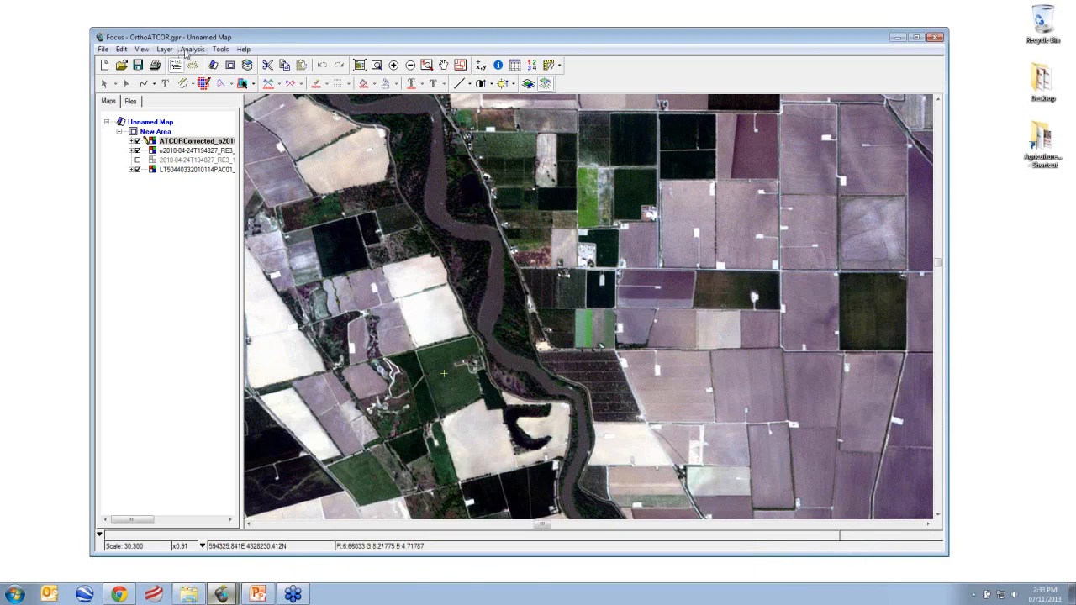
Start the ATCOR - Ground Reflectance workflow with the orthorectified o2010-04-24T194827_RE3 image as multispectral input, and inspect its band setup
click(187, 52)
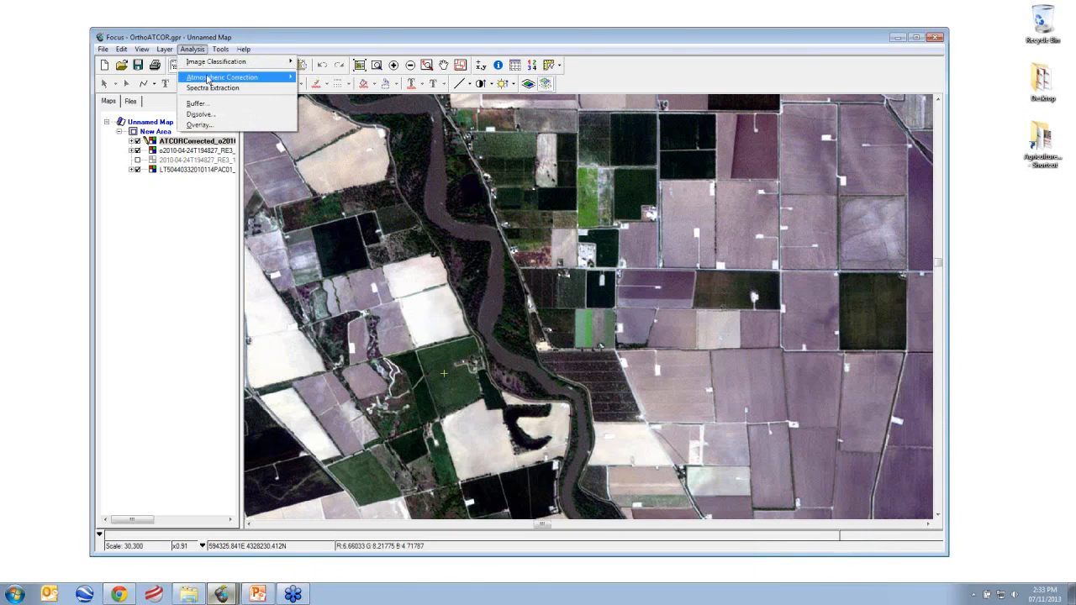
mouse_move(208, 79)
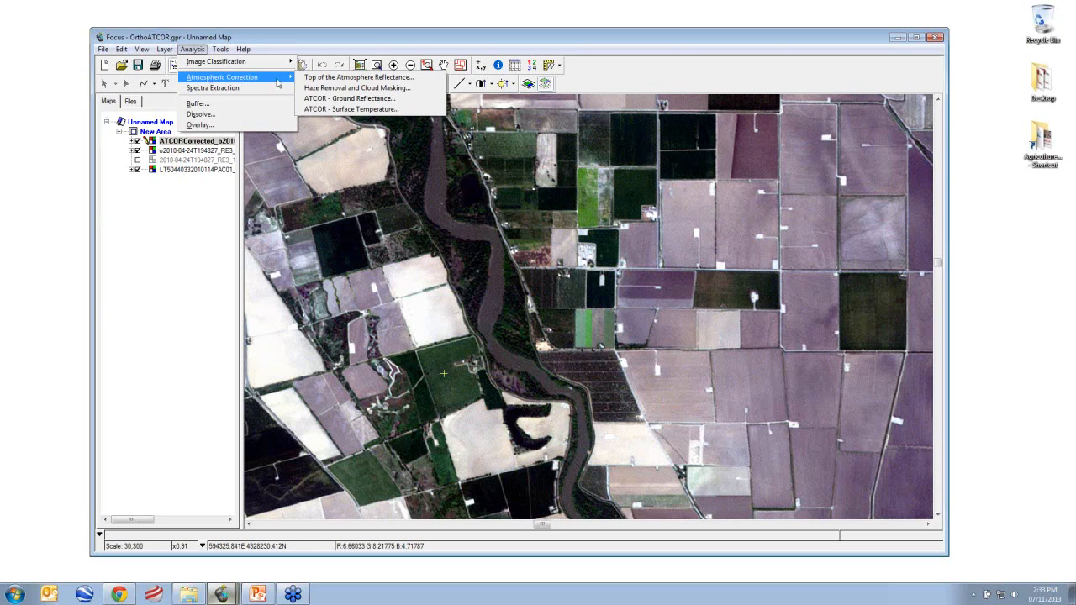
click(323, 99)
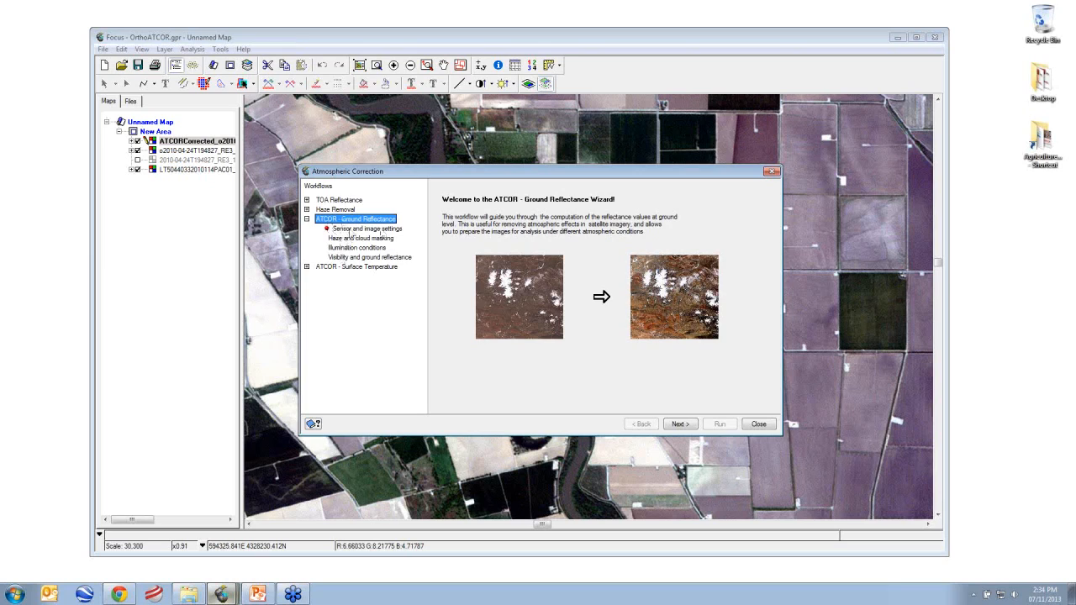
click(353, 229)
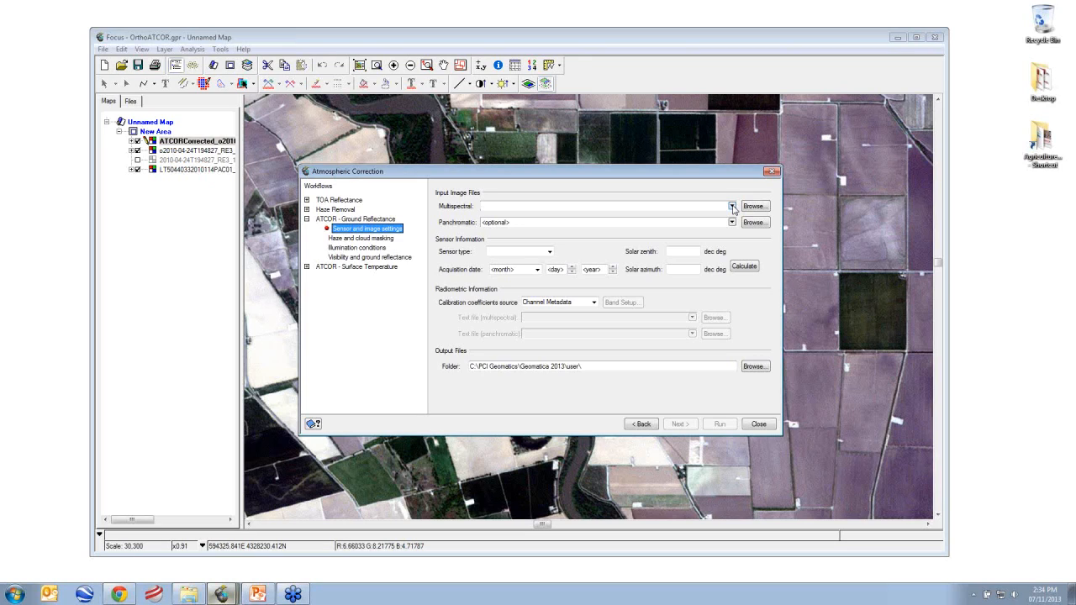
click(732, 206)
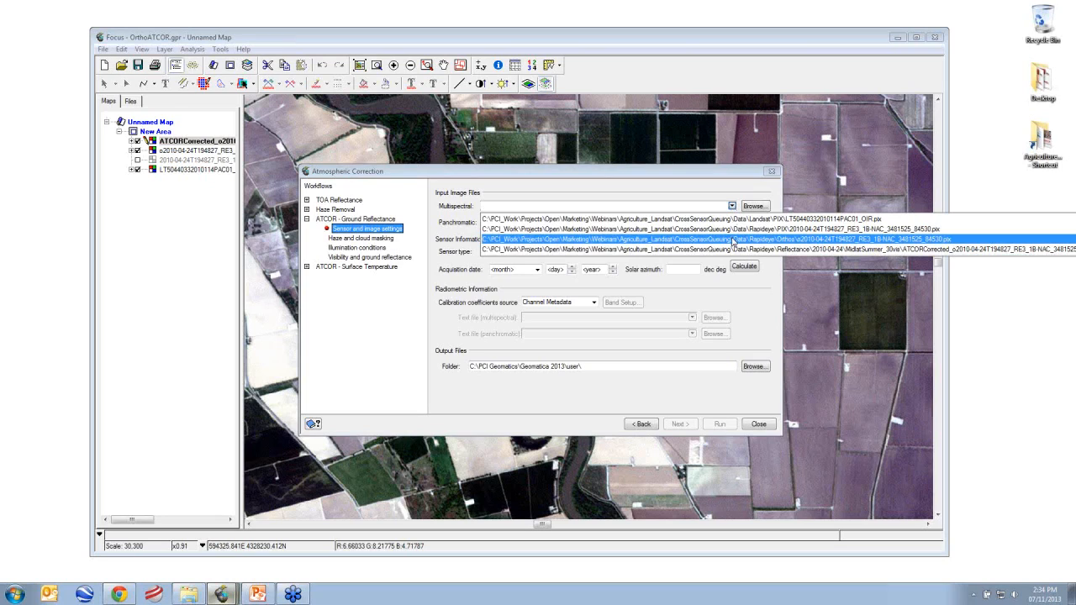
click(733, 241)
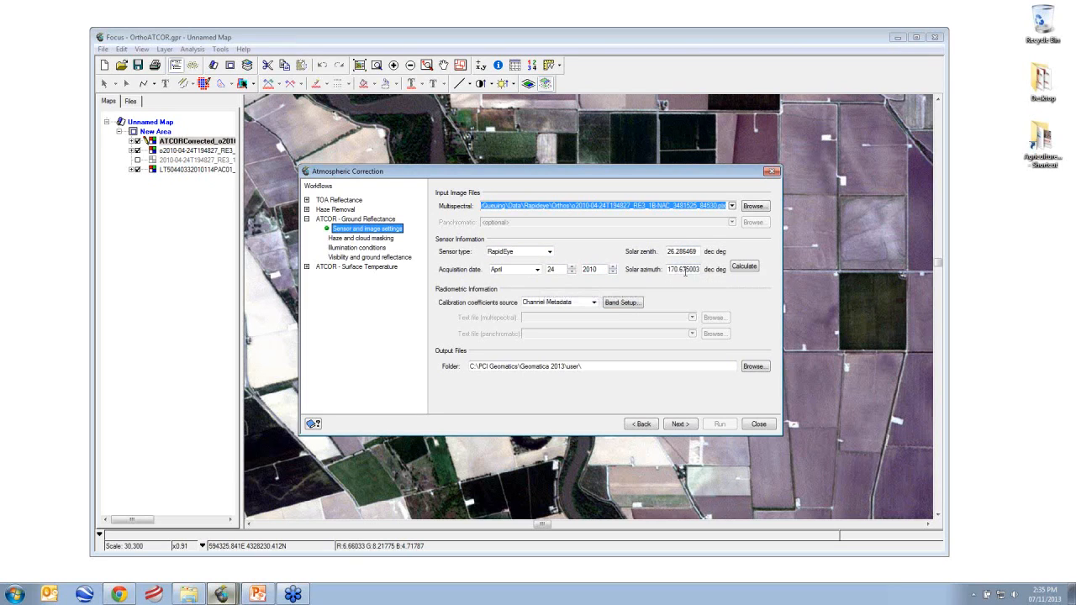
click(612, 304)
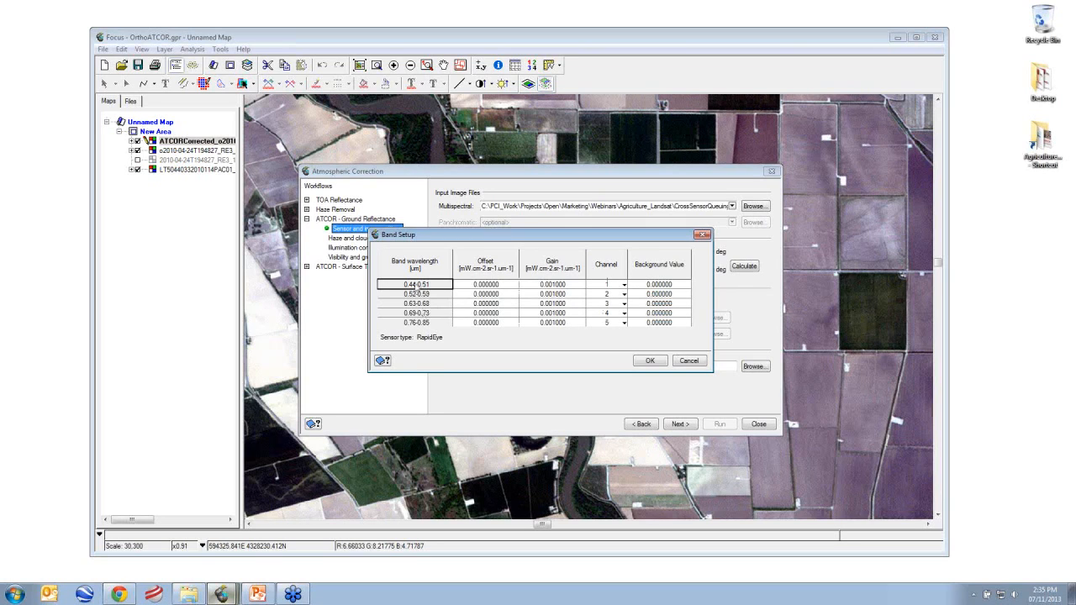
click(687, 364)
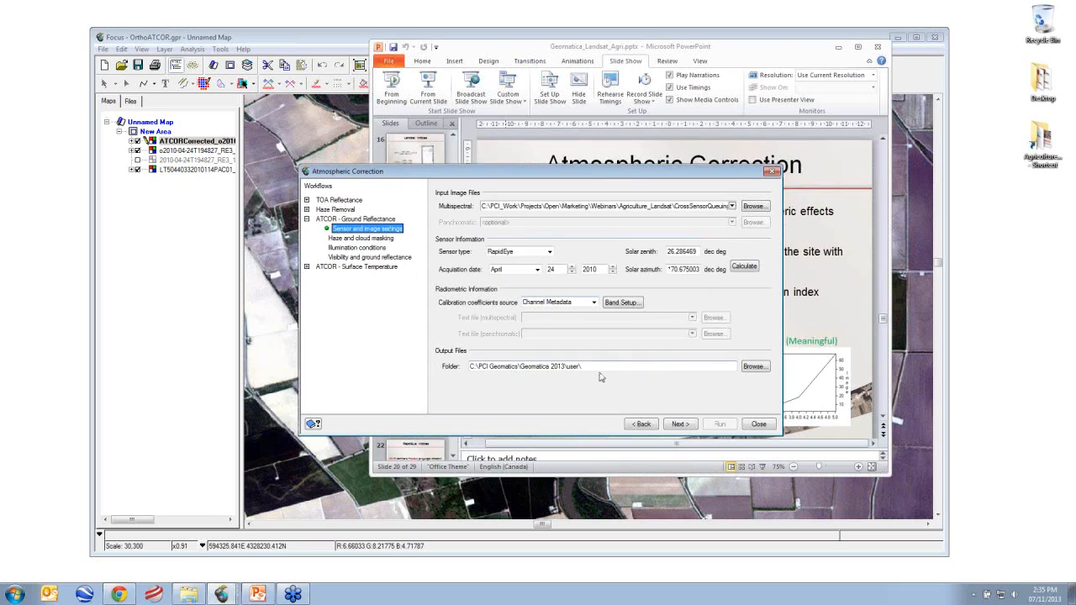
Review the workflow's haze and cloud masking, constant-height and DEM elevation, and visibility and ground reflectance settings, and close it without running
click(375, 240)
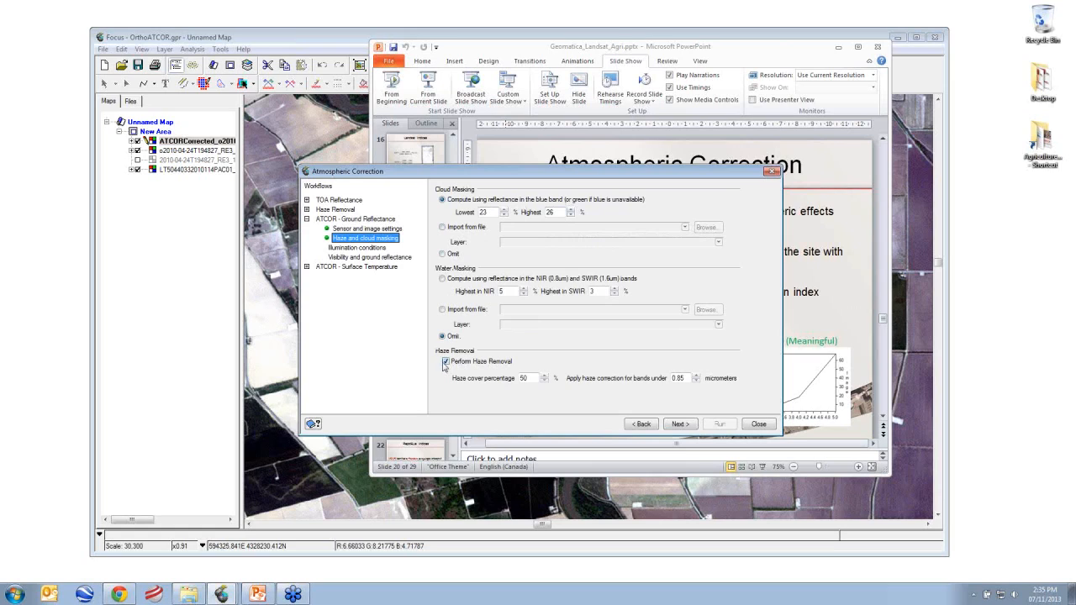
click(681, 423)
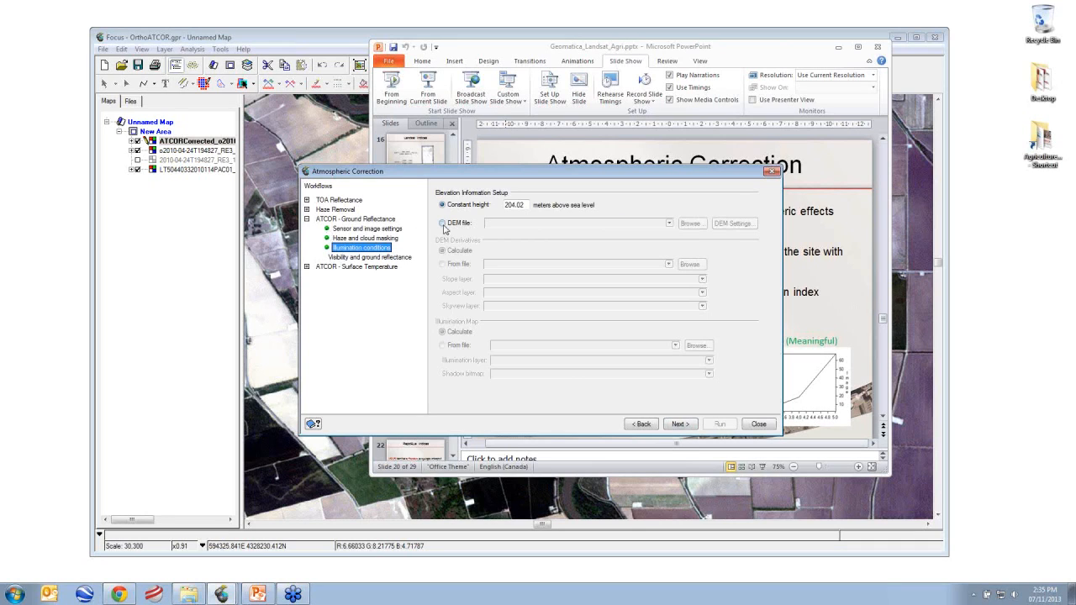
click(442, 224)
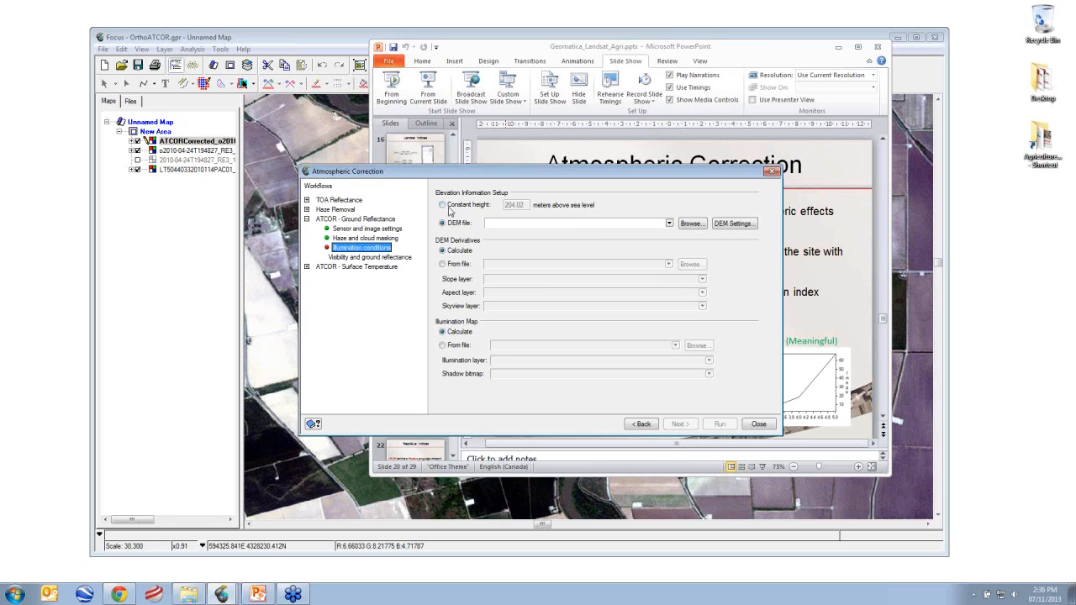
click(451, 208)
click(513, 205)
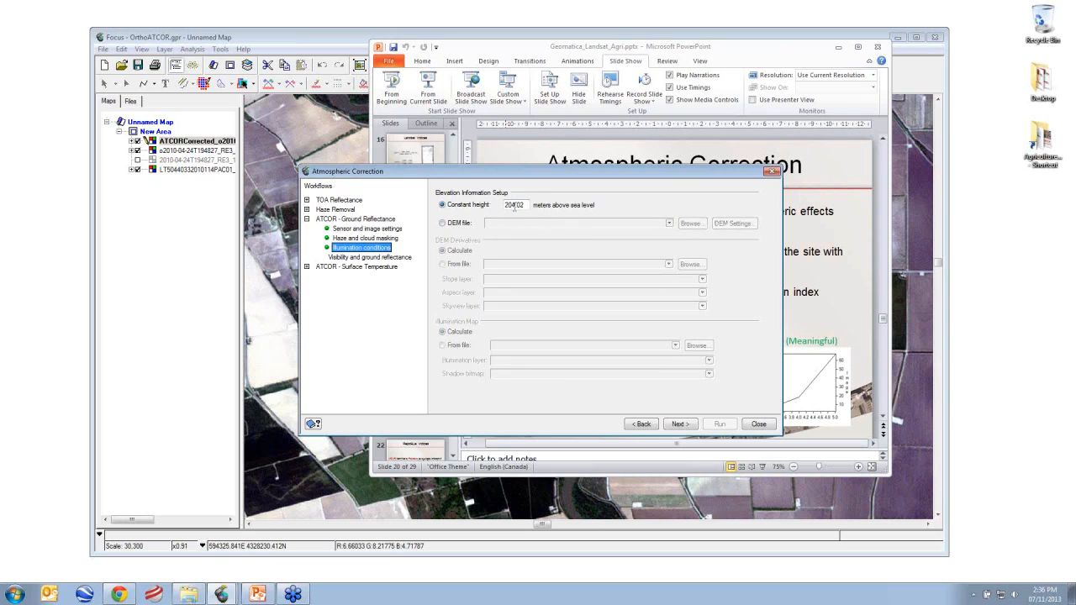
click(368, 258)
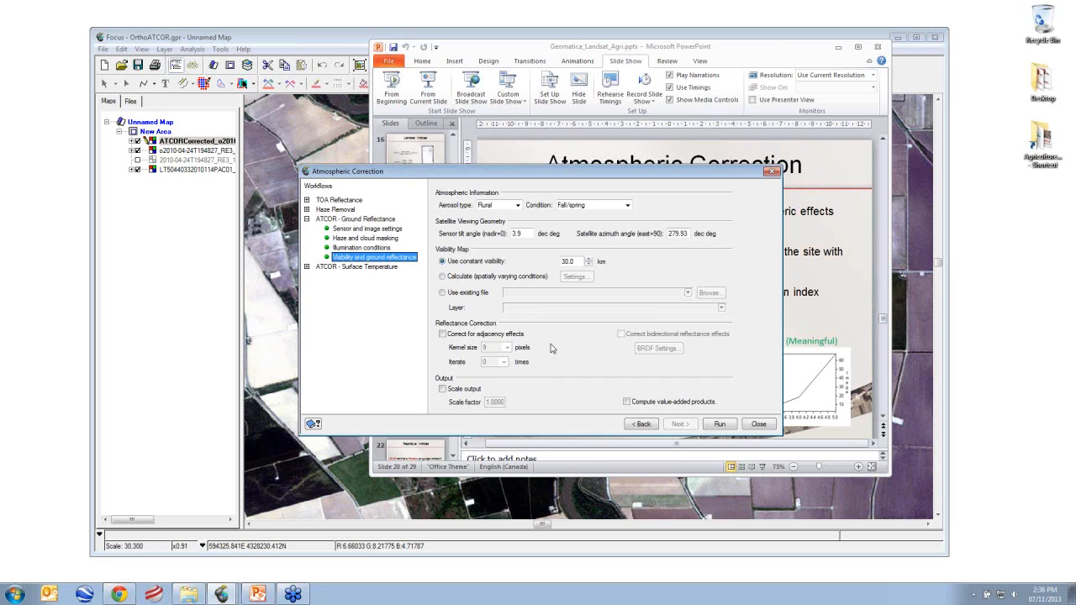
click(759, 425)
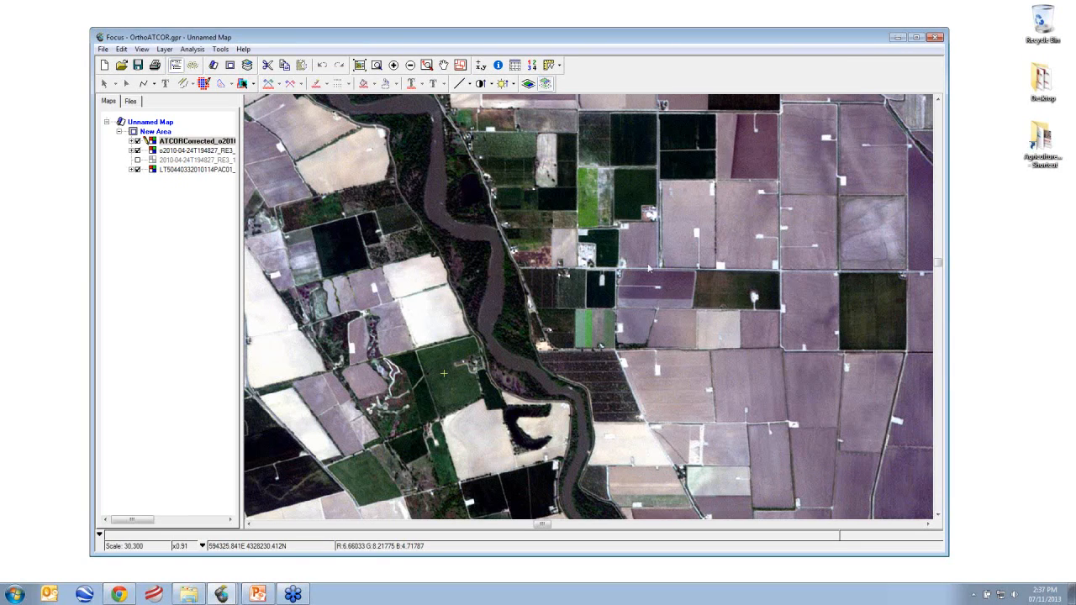
Switch to the PowerPoint presentation and run the slide show from Atmospheric Correction to the RapidEye Indices slide
click(898, 38)
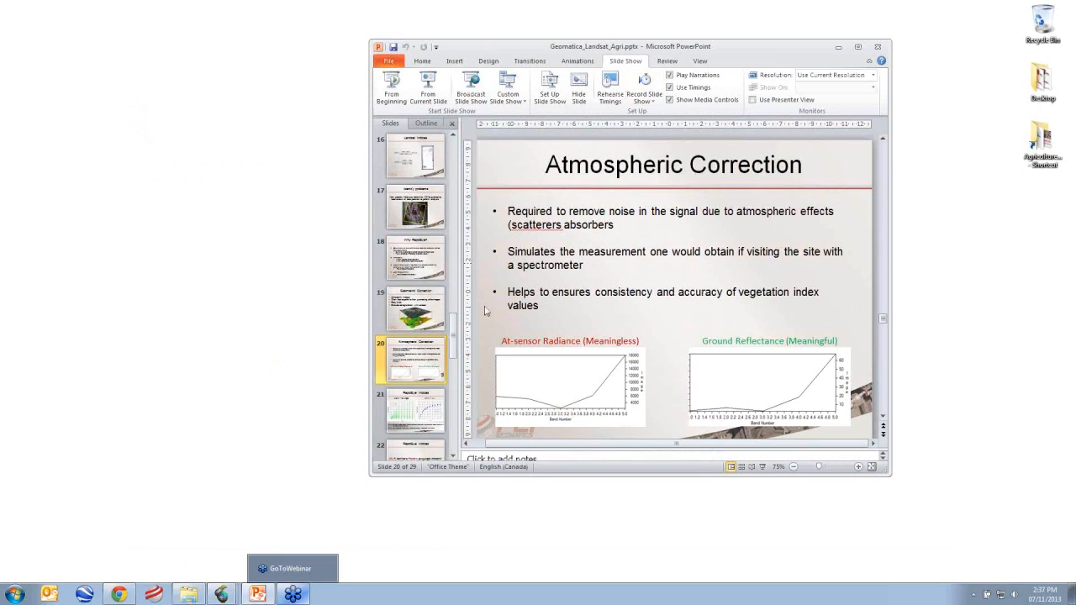
click(429, 87)
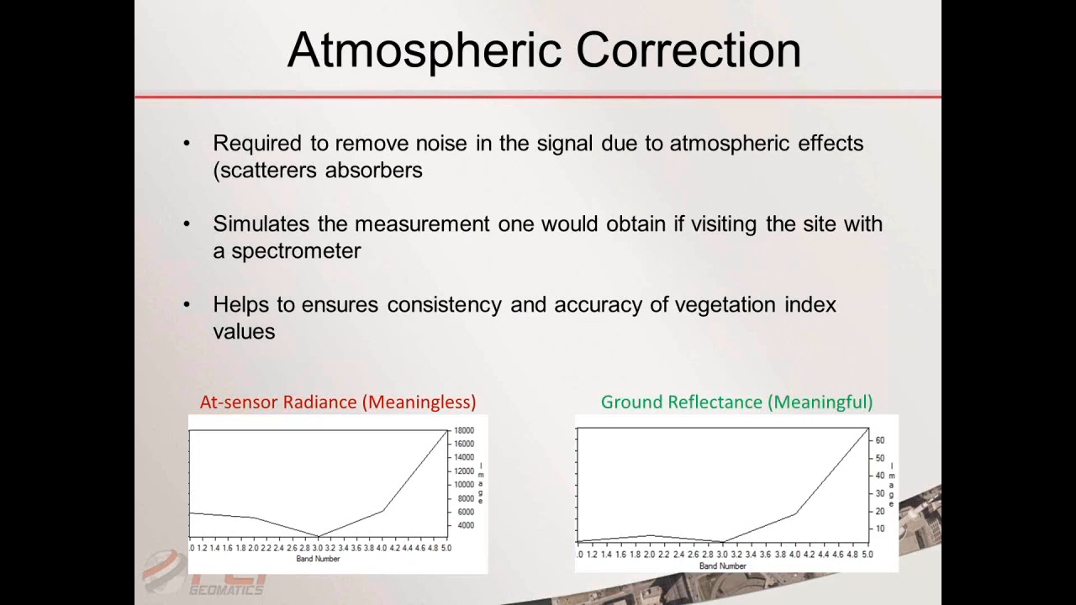
key(Right)
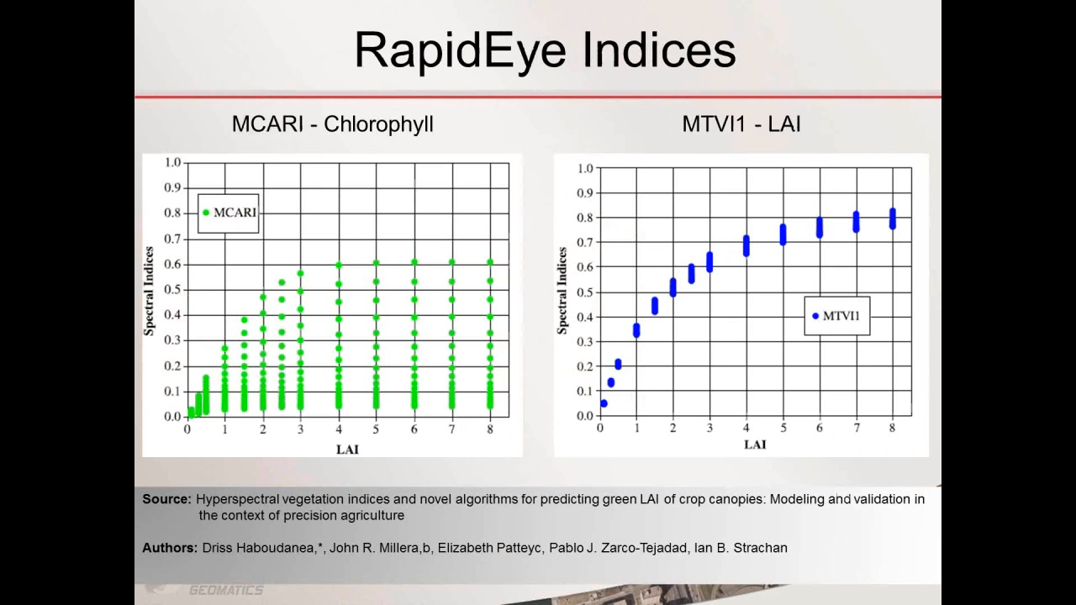
key(Left)
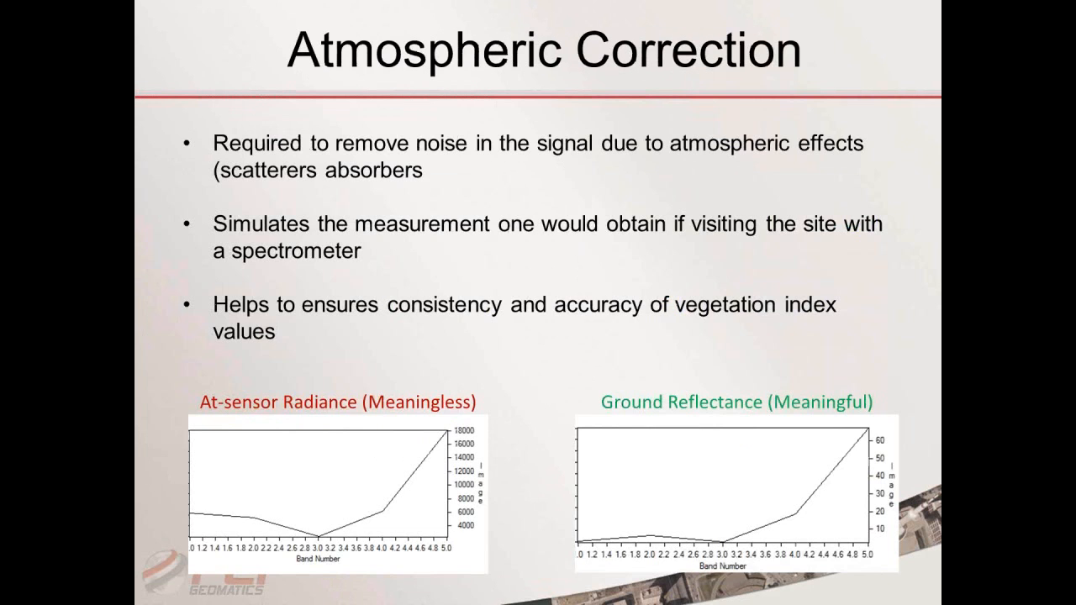
key(Right)
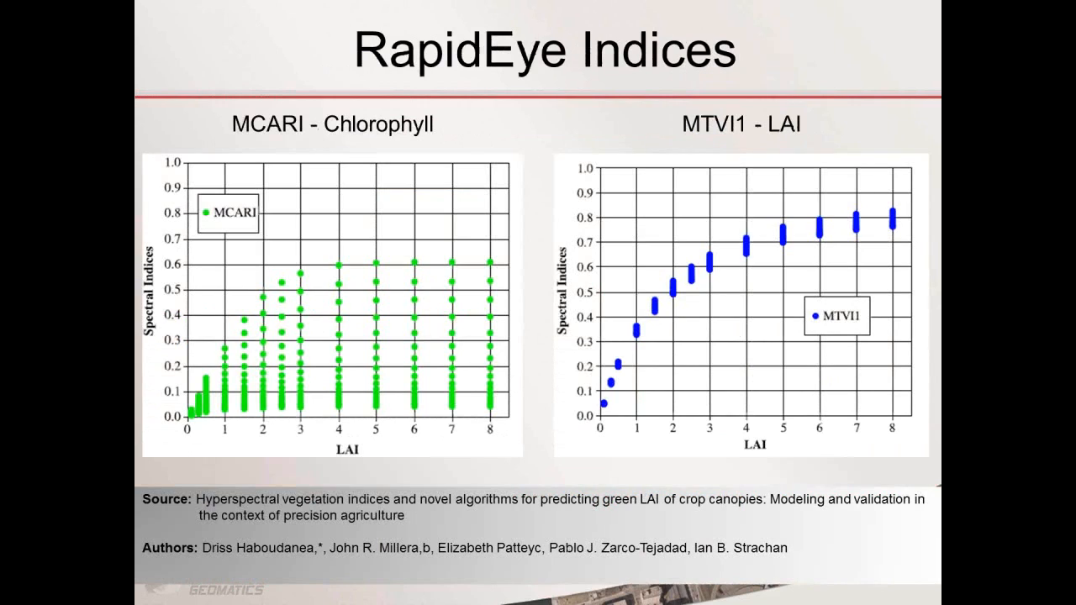
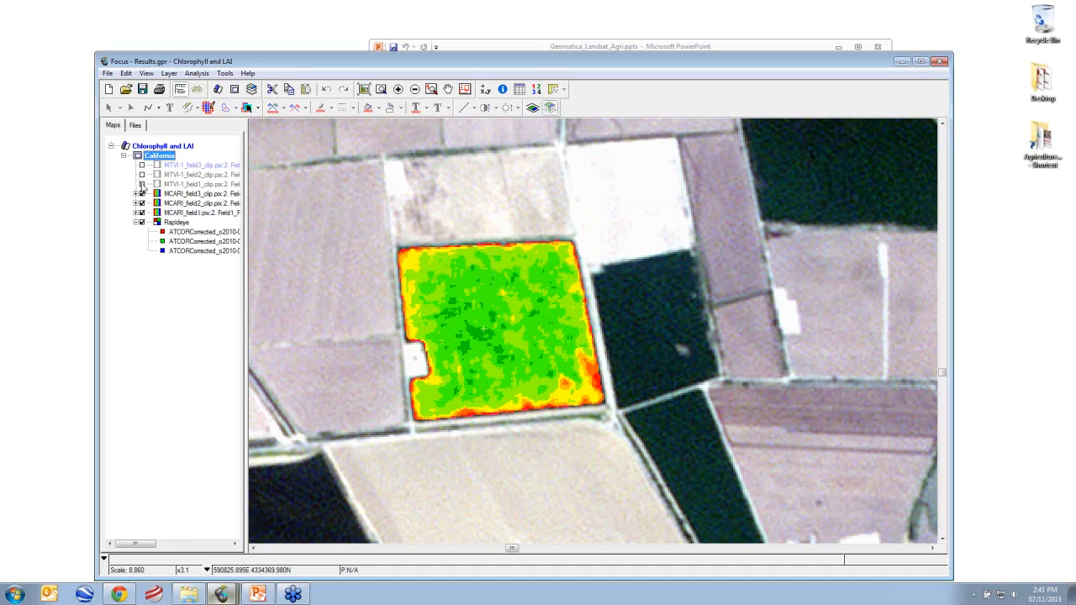
Display the MTVI-1_field1_clip layer over field 1, and view the Results - Site 1 slide in the PowerPoint slide show
click(142, 185)
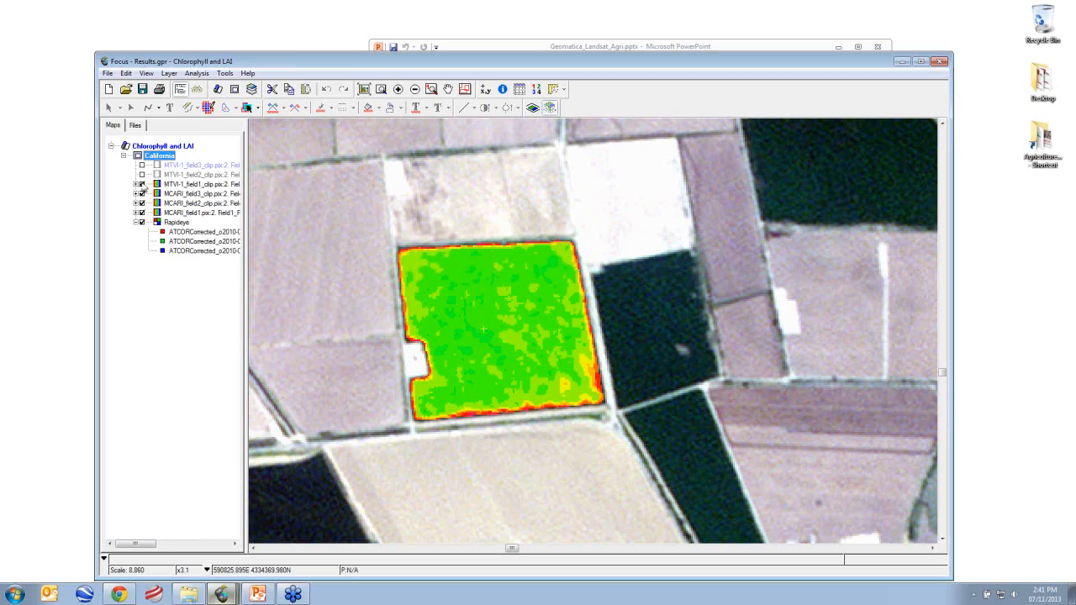
mouse_move(261, 595)
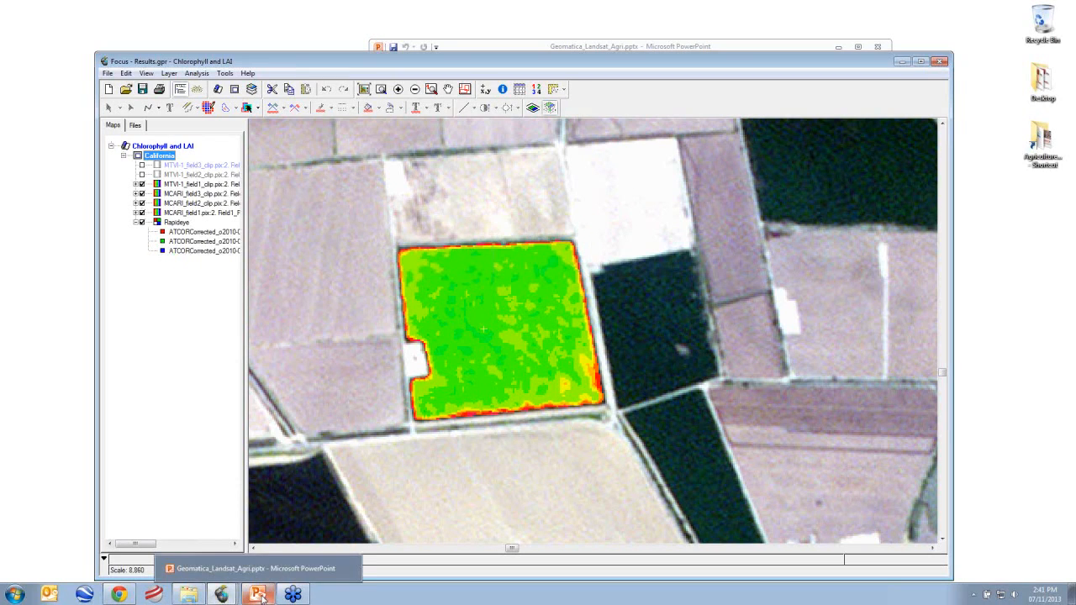
click(260, 596)
click(428, 101)
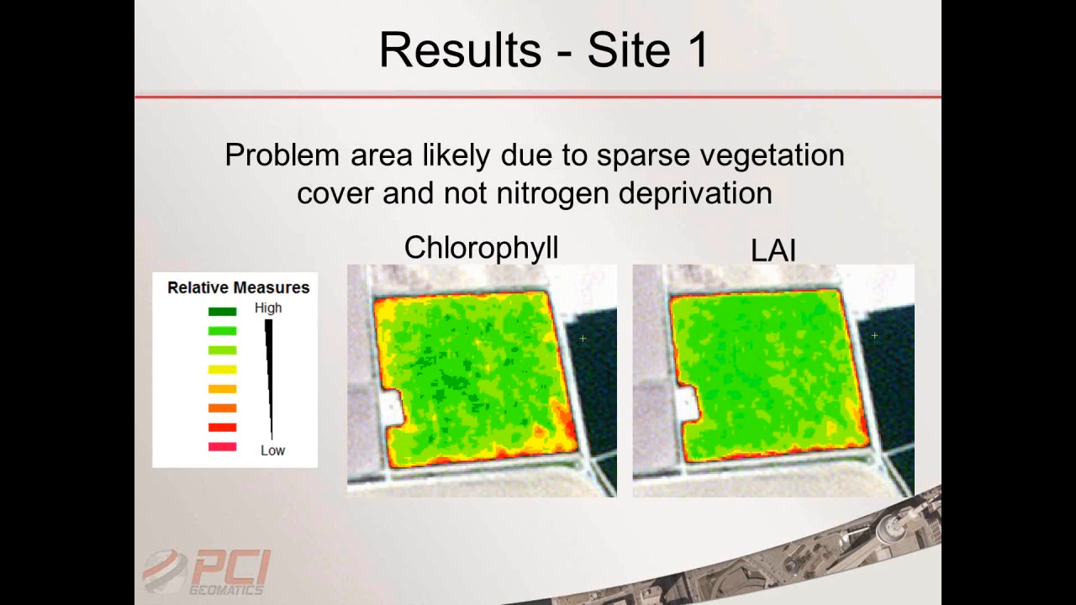
key(Escape)
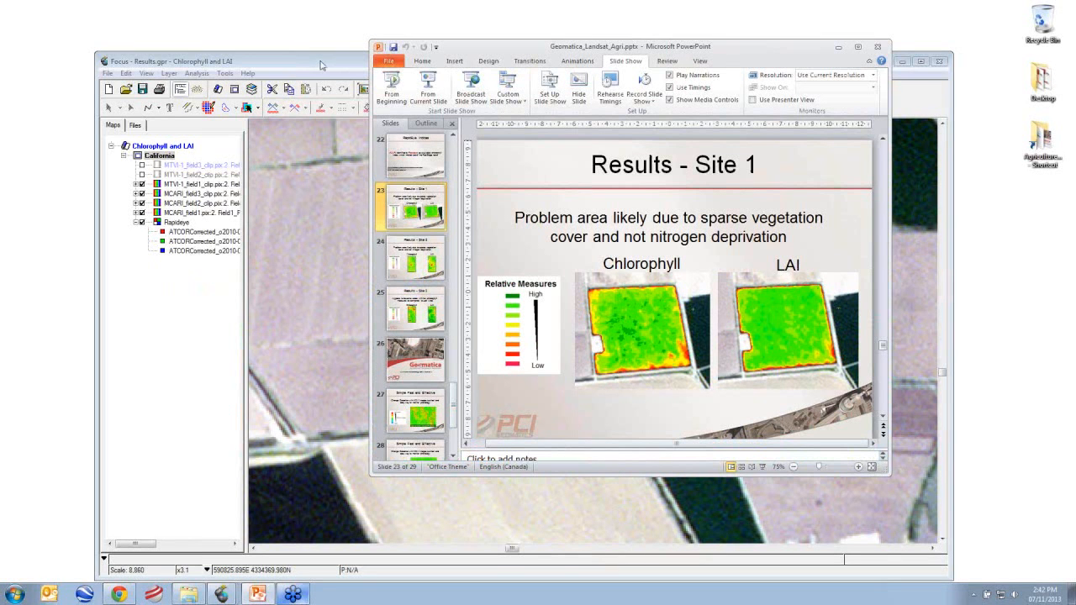
Return to the Chlorophyll and LAI map in Focus, go to the Fields 2 and 3 named region and zoom in on the northern field
click(321, 66)
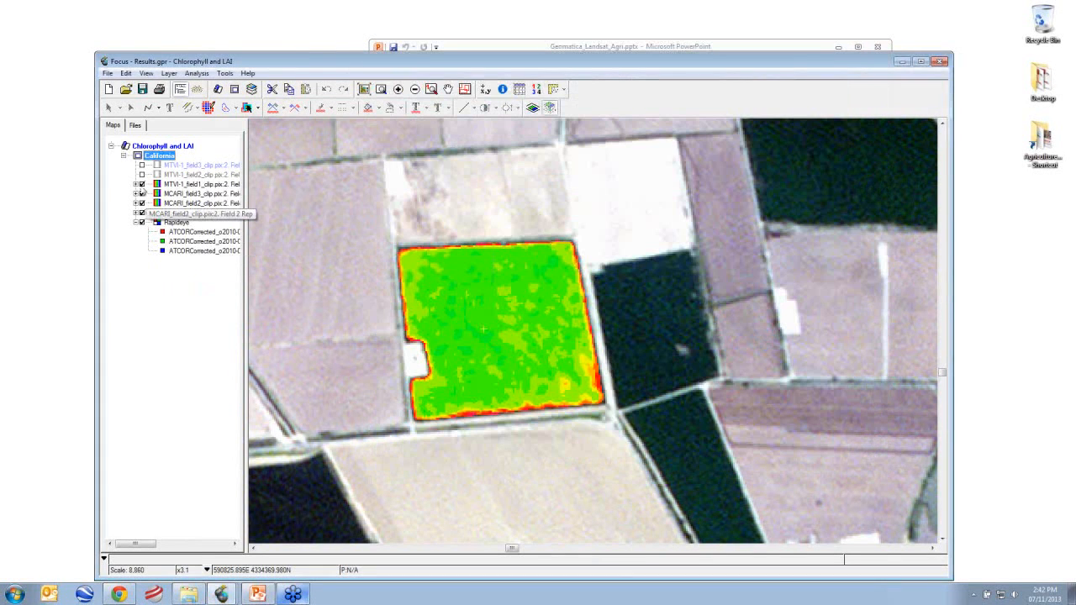
click(465, 89)
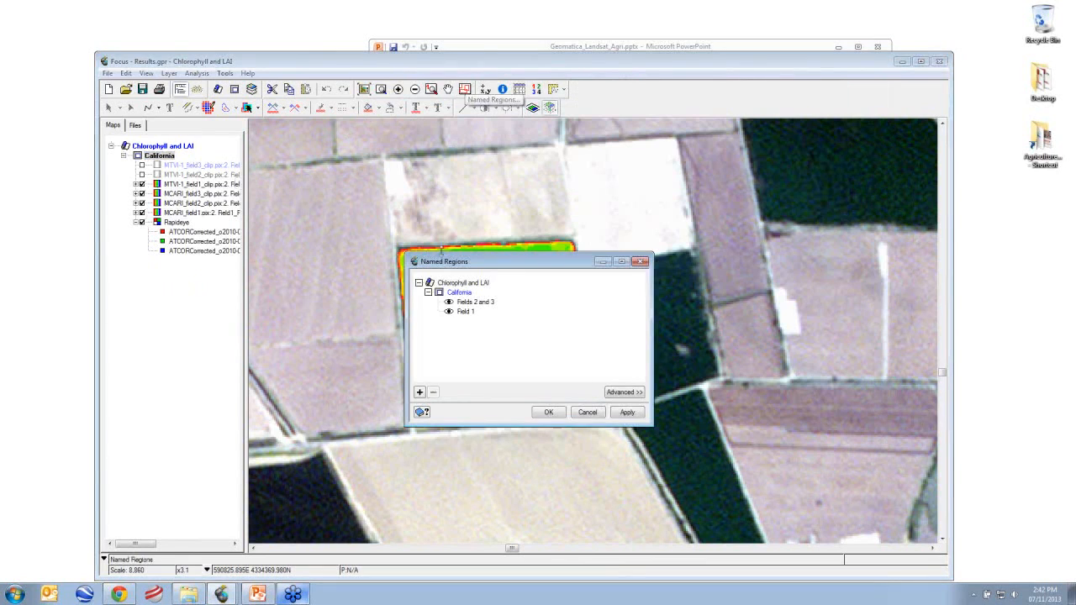
double_click(468, 302)
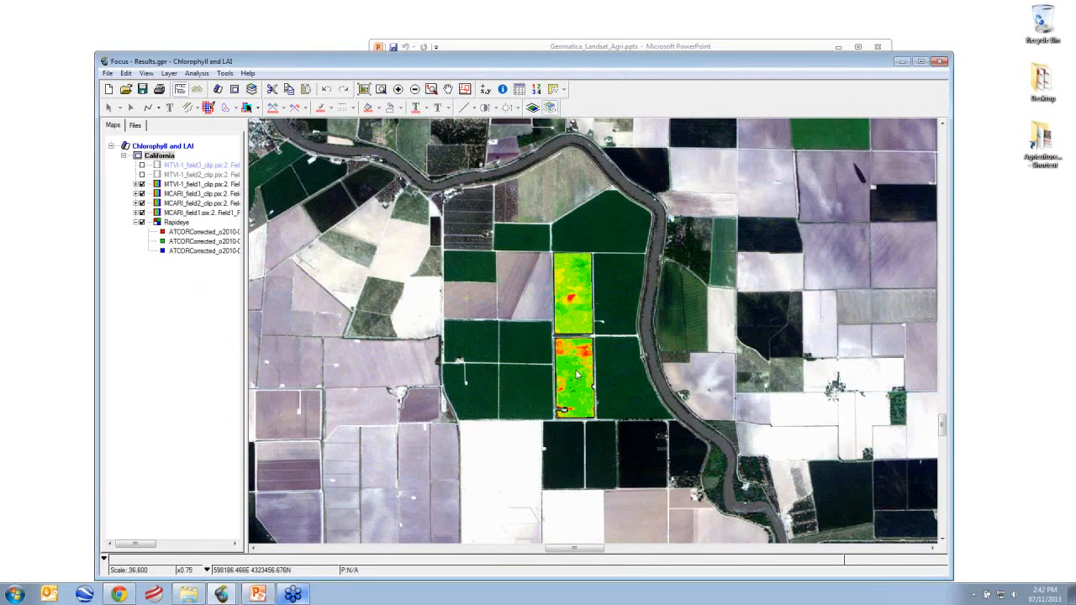
click(571, 296)
scroll(572, 296, up, 2)
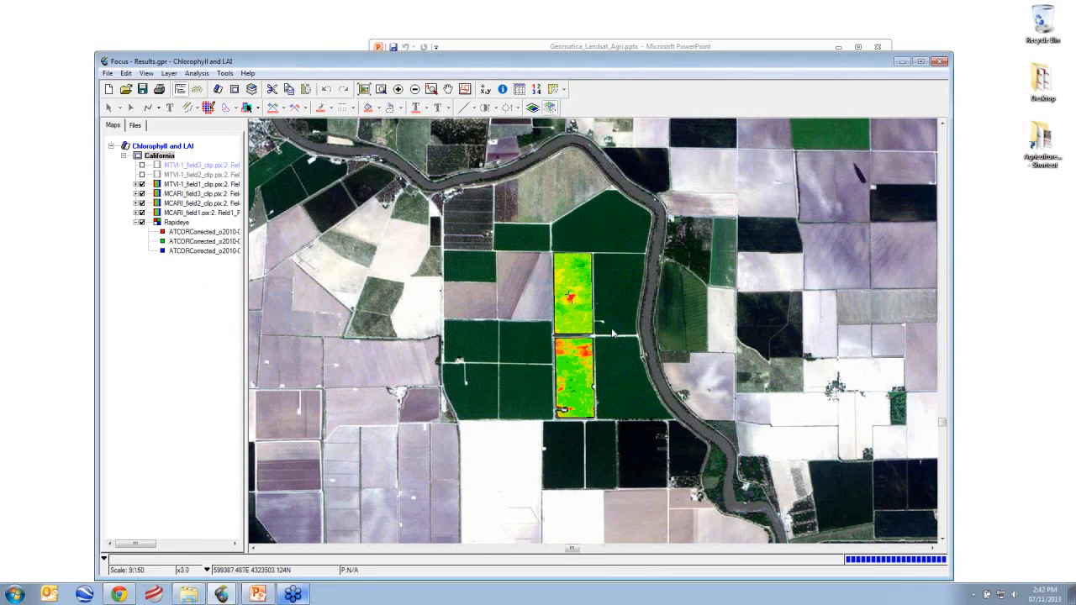
scroll(614, 334, up, 1)
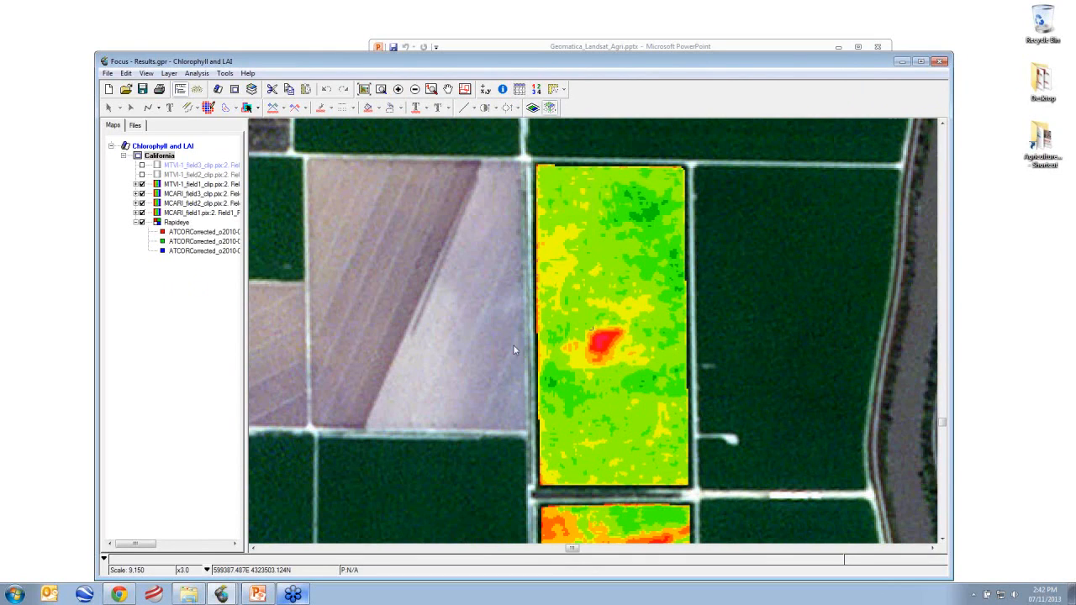
Hide the MCARI and MTVI-1 layers of field 1 and display the MTVI-1_field2_clip layer
click(141, 213)
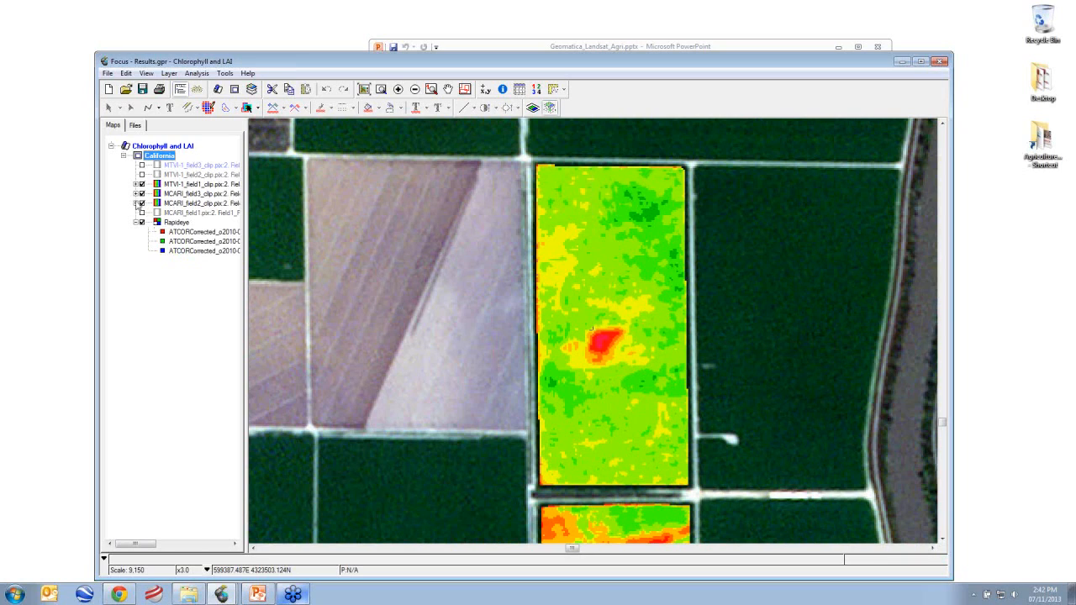
click(142, 184)
click(142, 175)
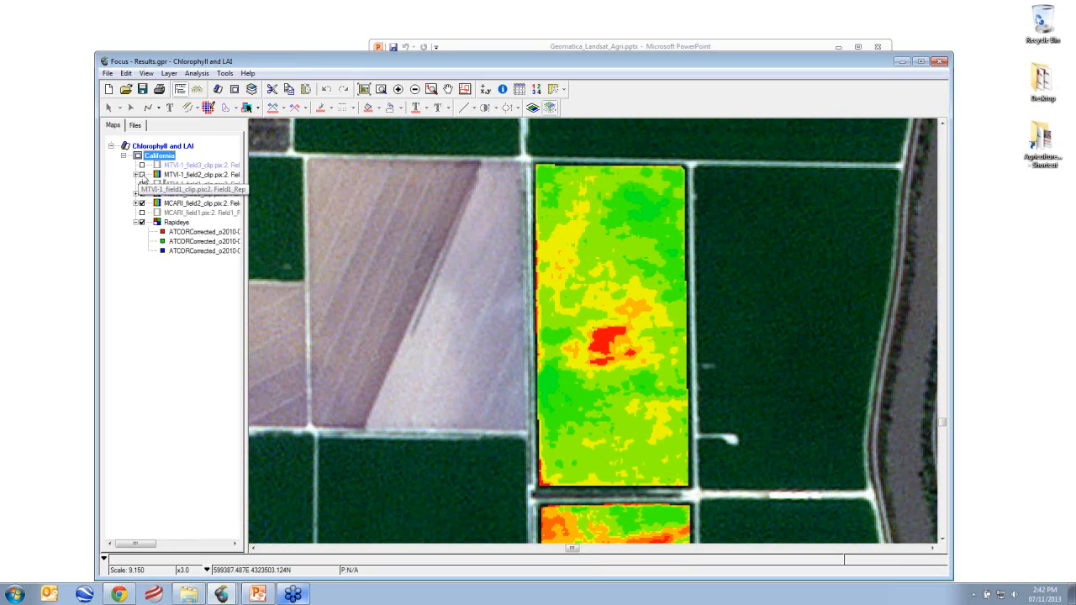
Hide the MTVI-1 and MCARI layers of field 2 and apply the Adaptive enhancement to the Rapideye layer
click(142, 180)
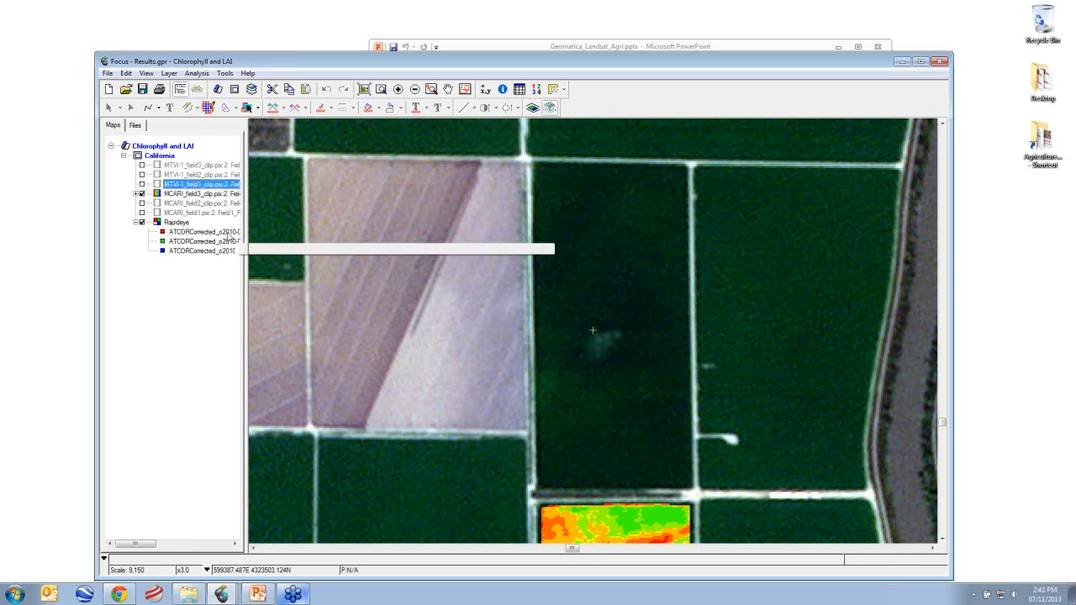
click(191, 223)
click(473, 108)
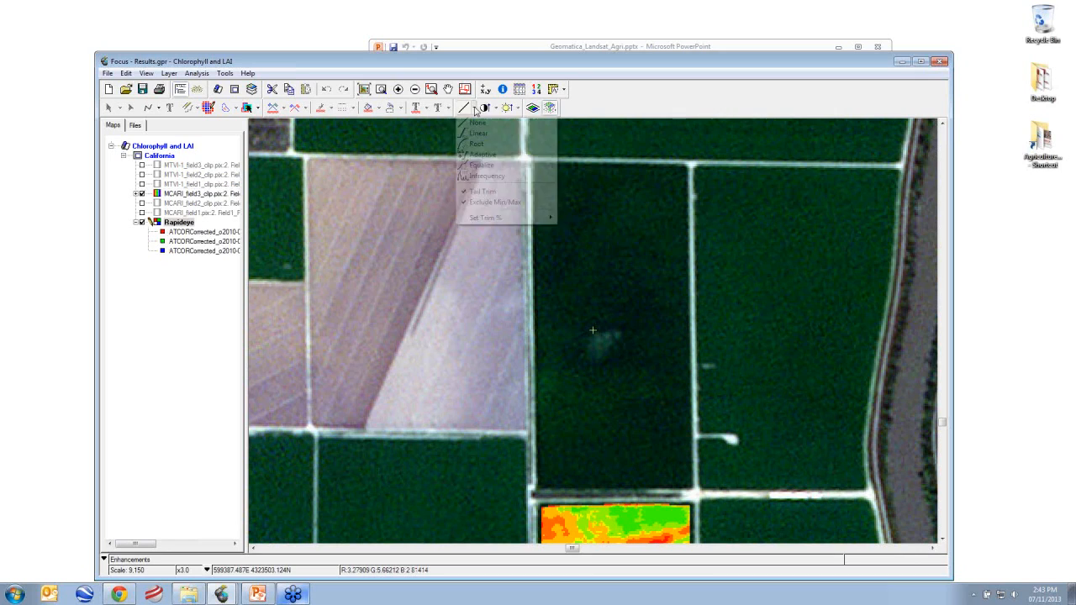
click(479, 156)
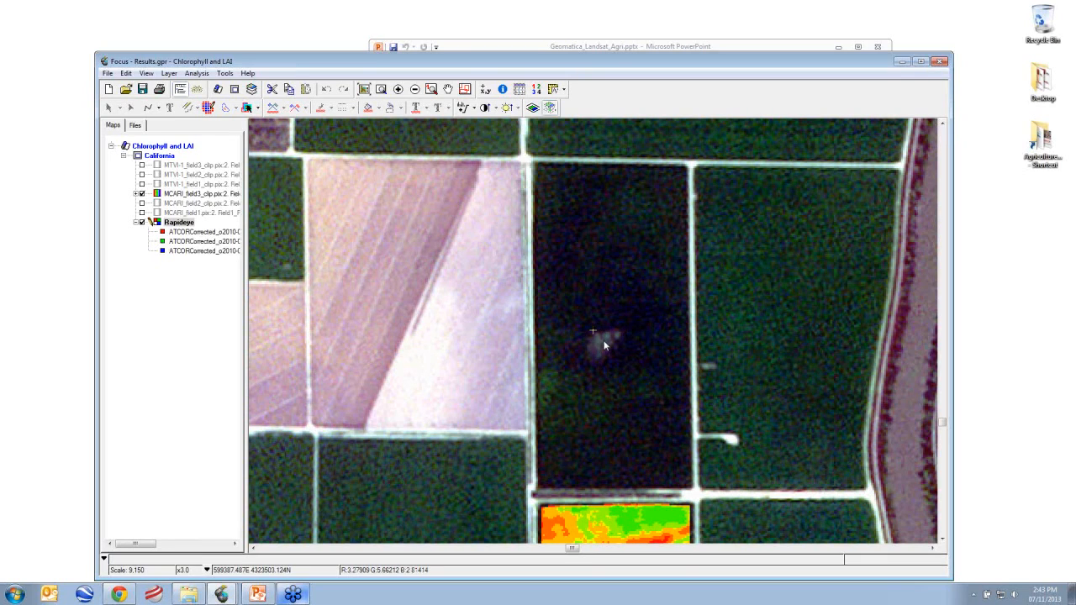
Assign the NIR (760nm - 850nm) band to the Rapideye layer's red channel, reapply the enhancement and inspect the problem patch in field 2
click(208, 232)
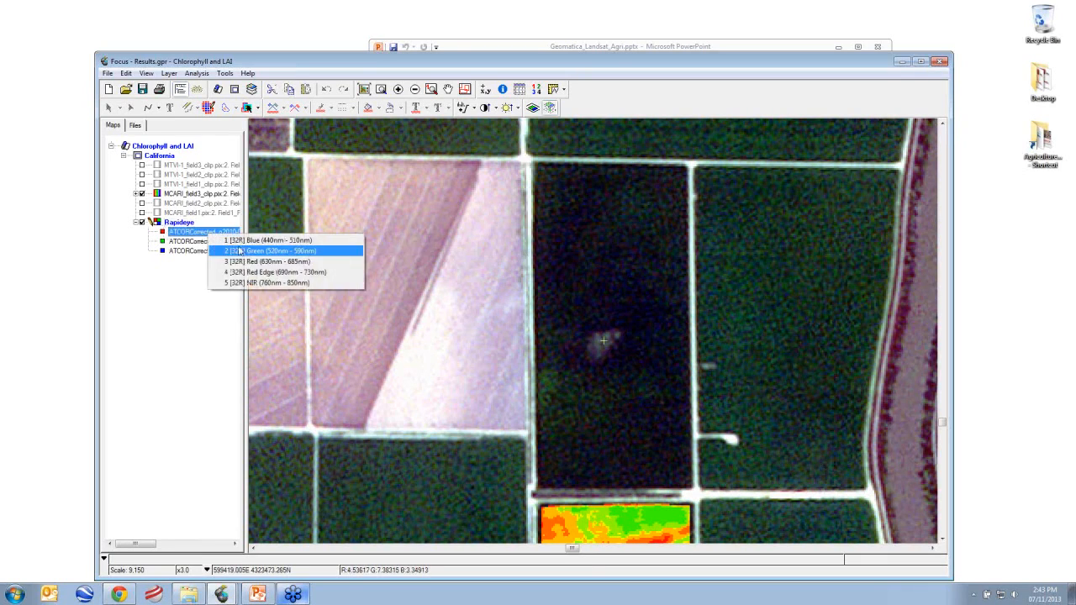
click(254, 284)
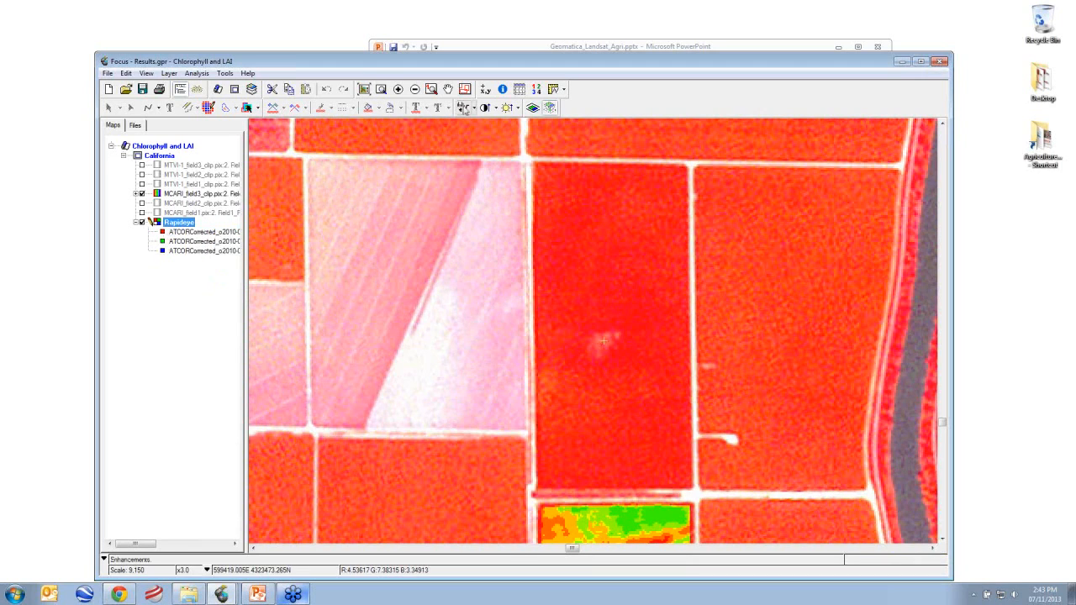
click(464, 107)
scroll(621, 355, up, 1)
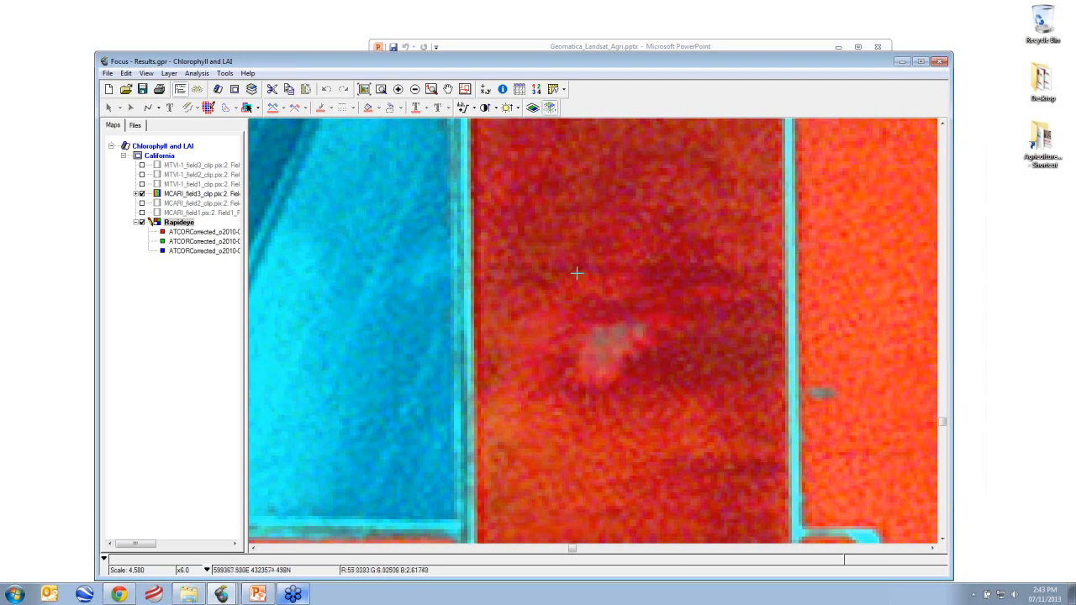
scroll(686, 337, down, 1)
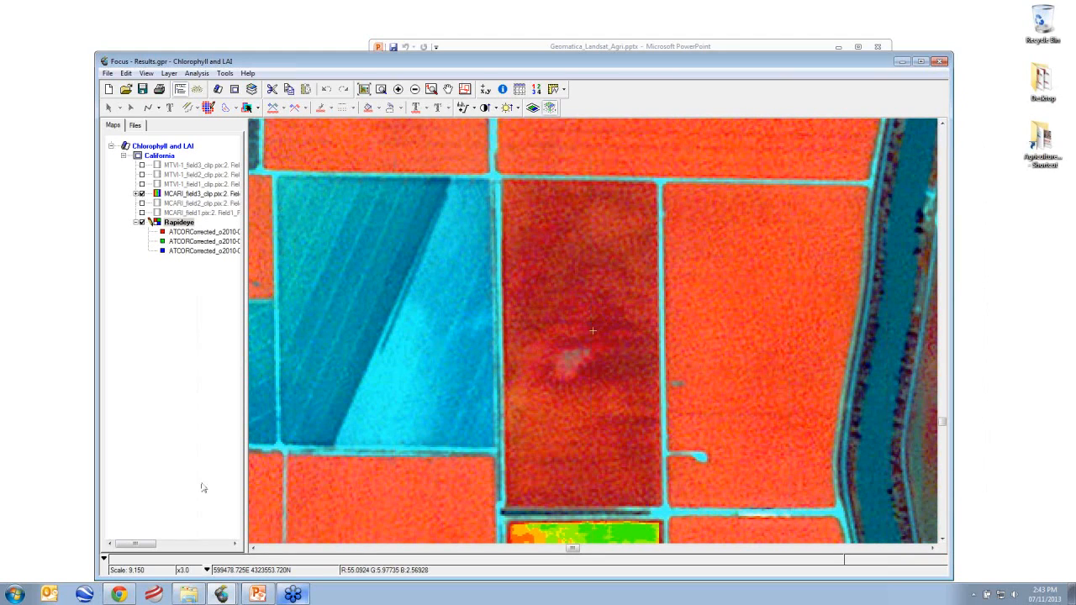
Switch to the PowerPoint presentation, view the Results - Site 2 slide as a slide show, and preview the Results - Site 3 slide
click(257, 595)
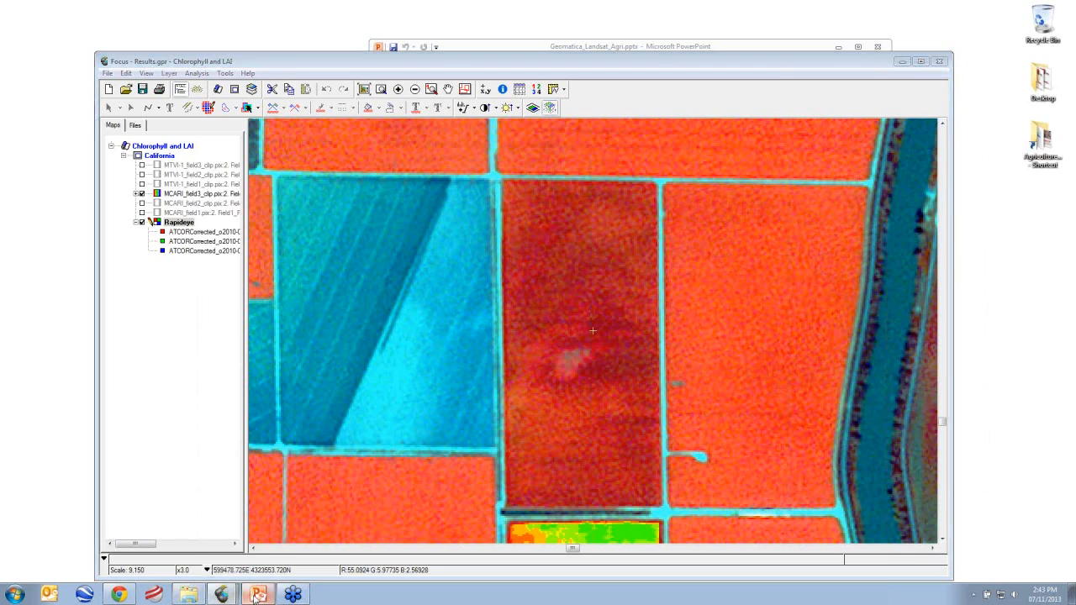
click(416, 259)
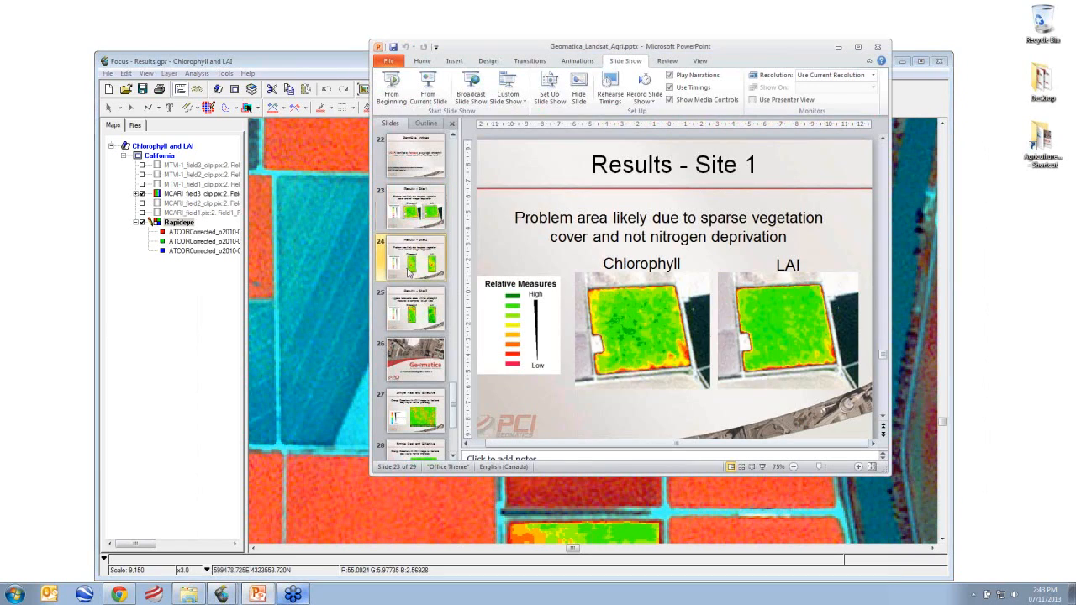
double_click(621, 48)
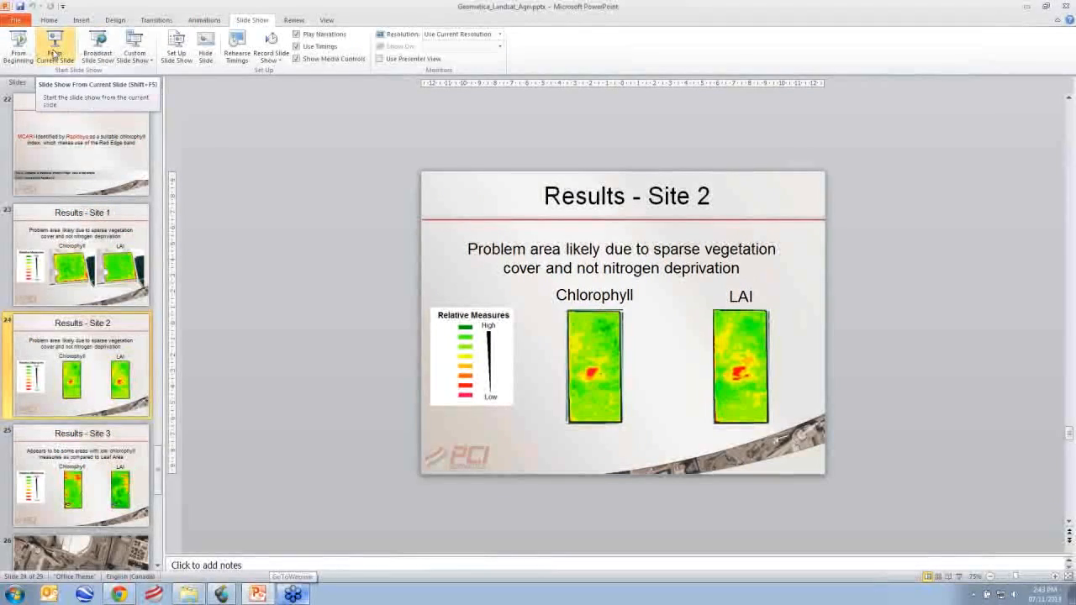
click(53, 51)
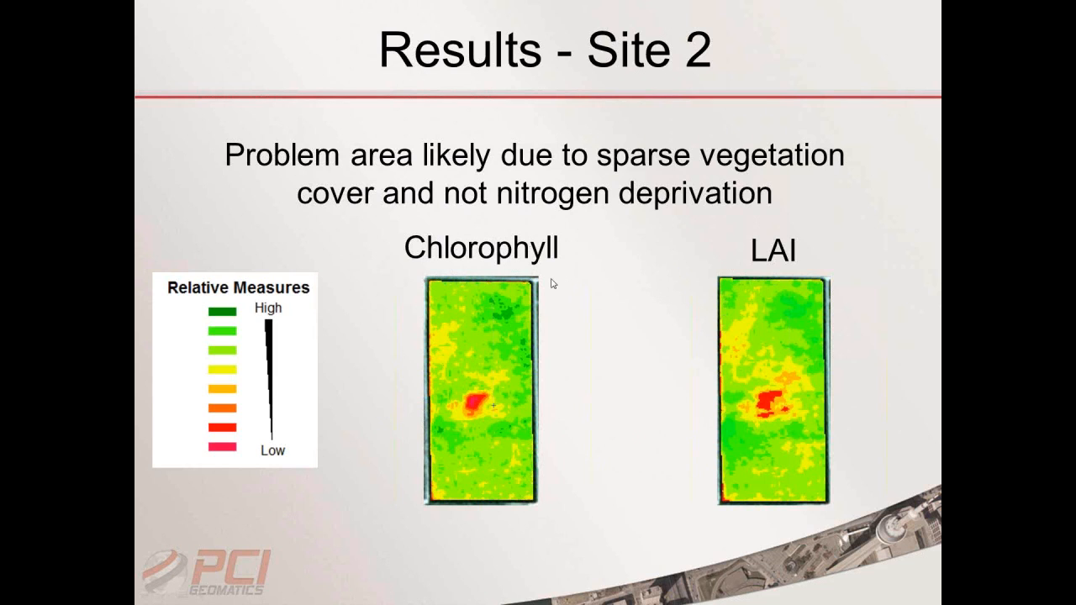
key(Escape)
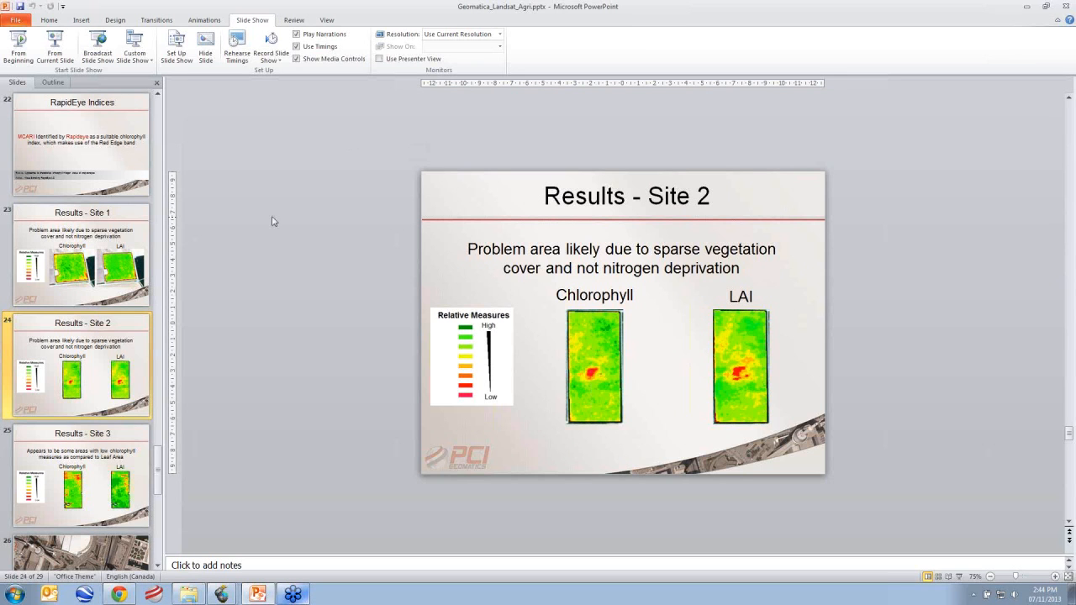
click(115, 446)
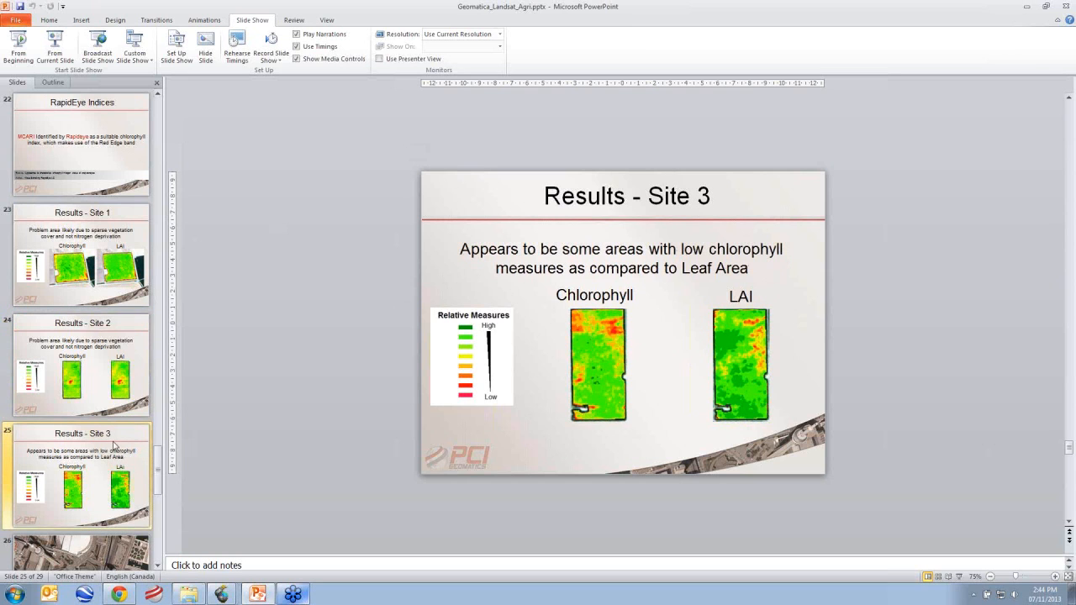
click(82, 370)
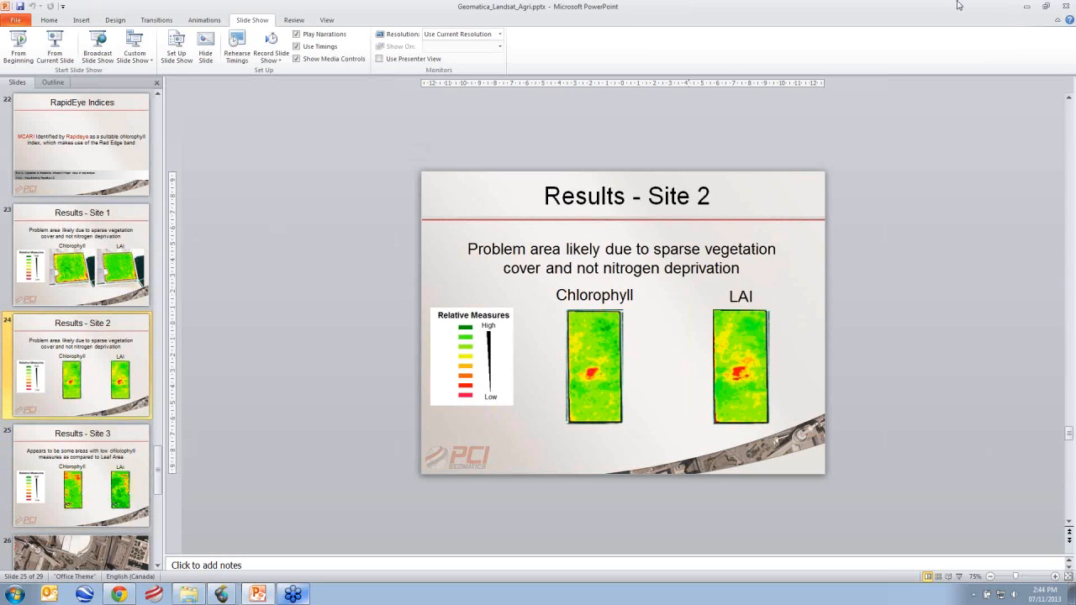
Return to the Chlorophyll and LAI map in Focus and bring field 3, south of field 2, into view
click(1027, 6)
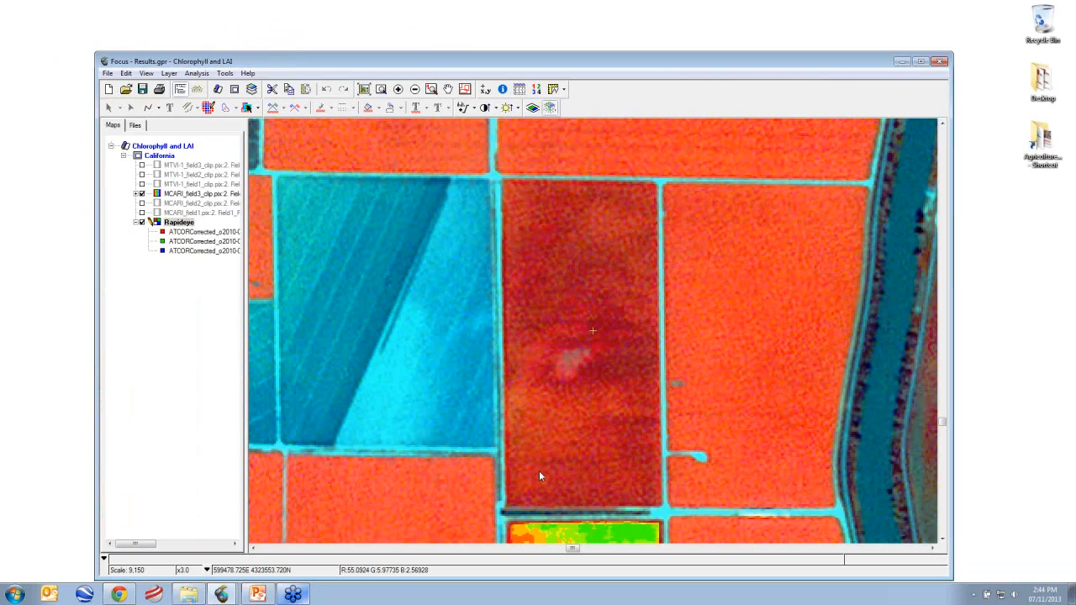
drag(537, 457, 509, 215)
drag(566, 425, 554, 317)
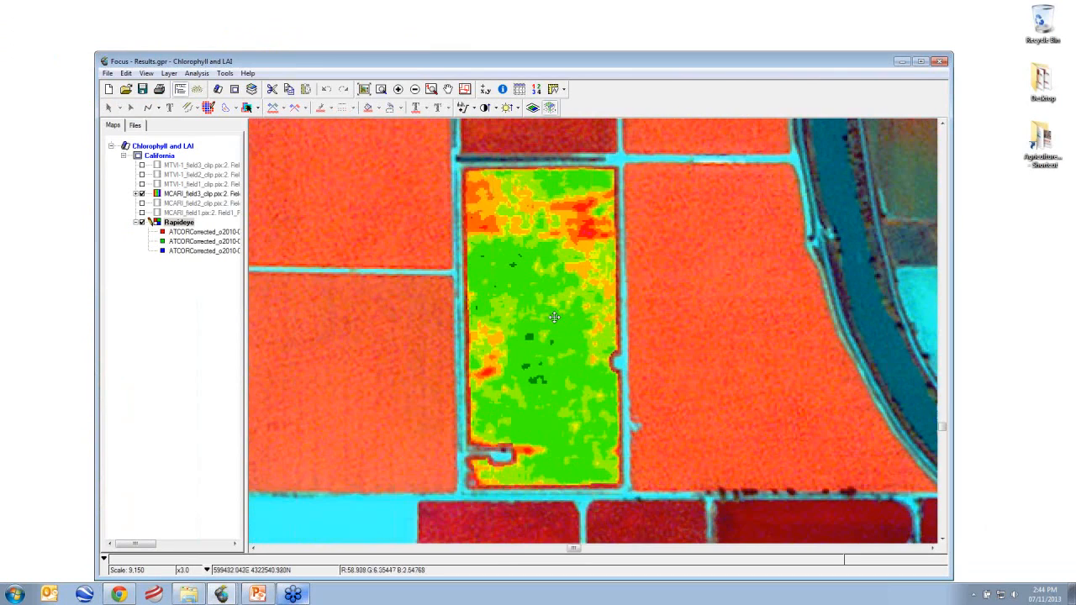
scroll(572, 336, down, 1)
scroll(589, 361, up, 1)
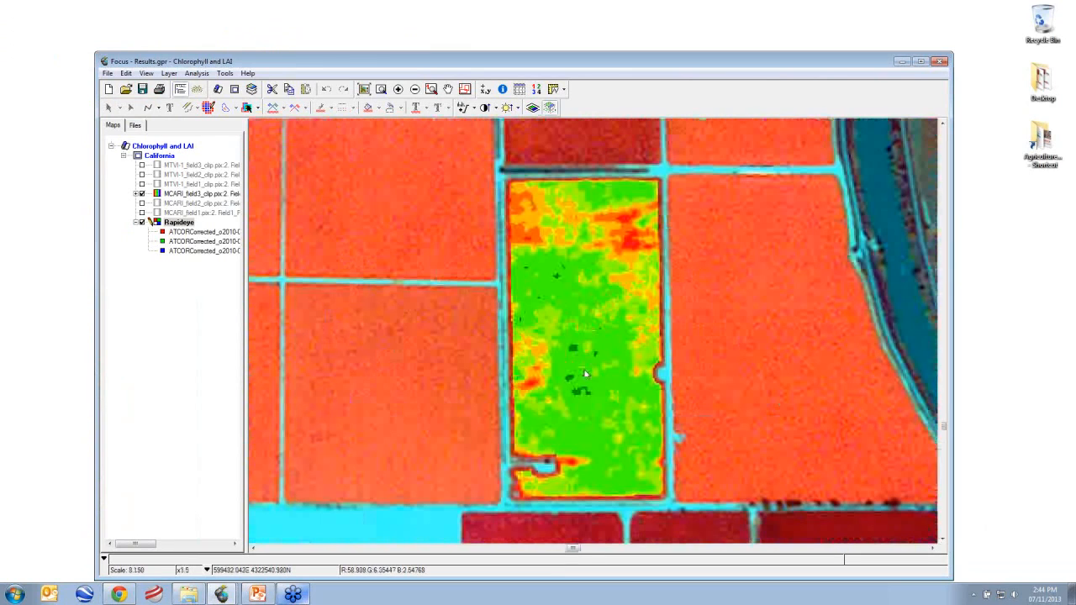
drag(586, 375, 587, 354)
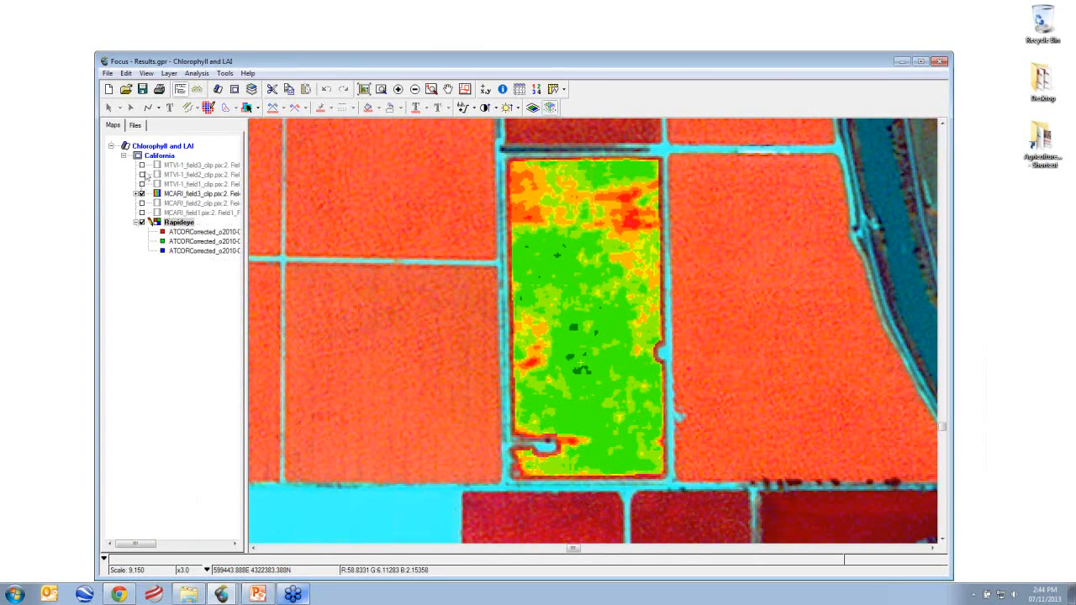
Show and hide the MTVI-1_field3_clip layer repeatedly to compare LAI with the chlorophyll layer over field 3
click(142, 166)
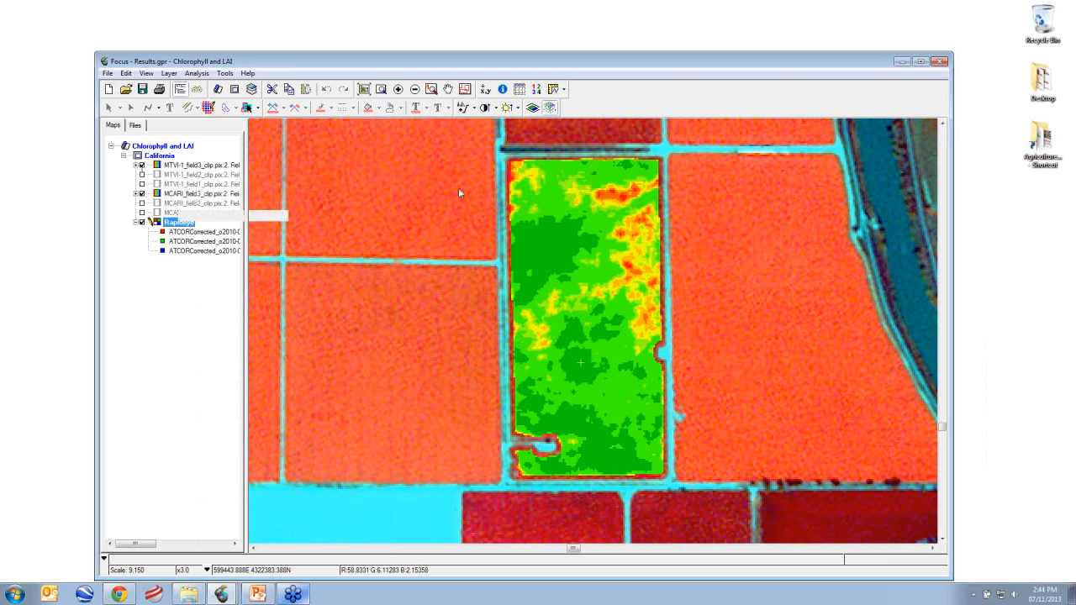
click(141, 166)
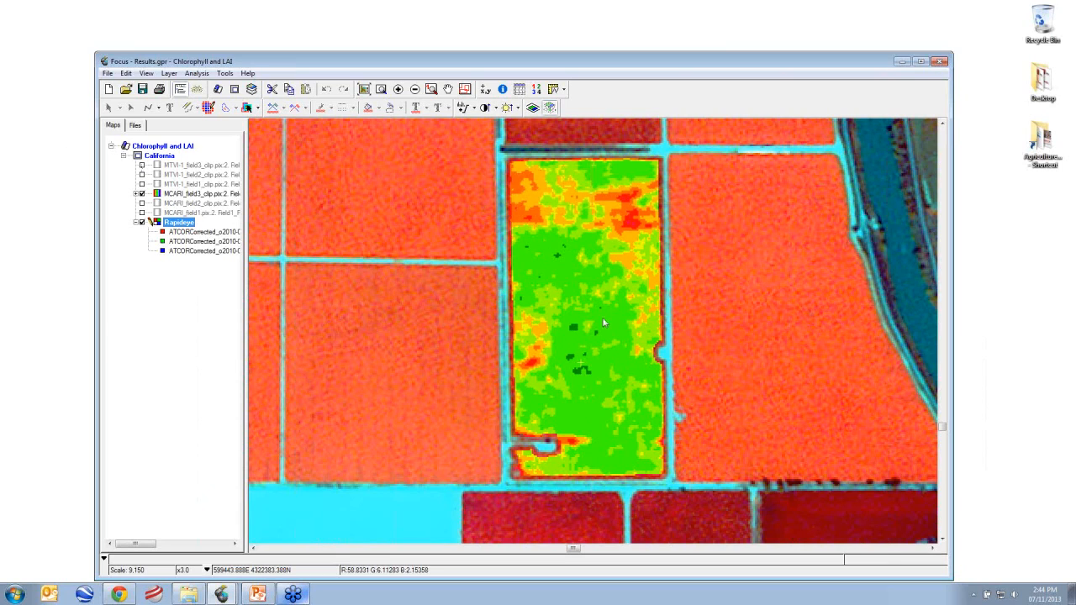
click(141, 165)
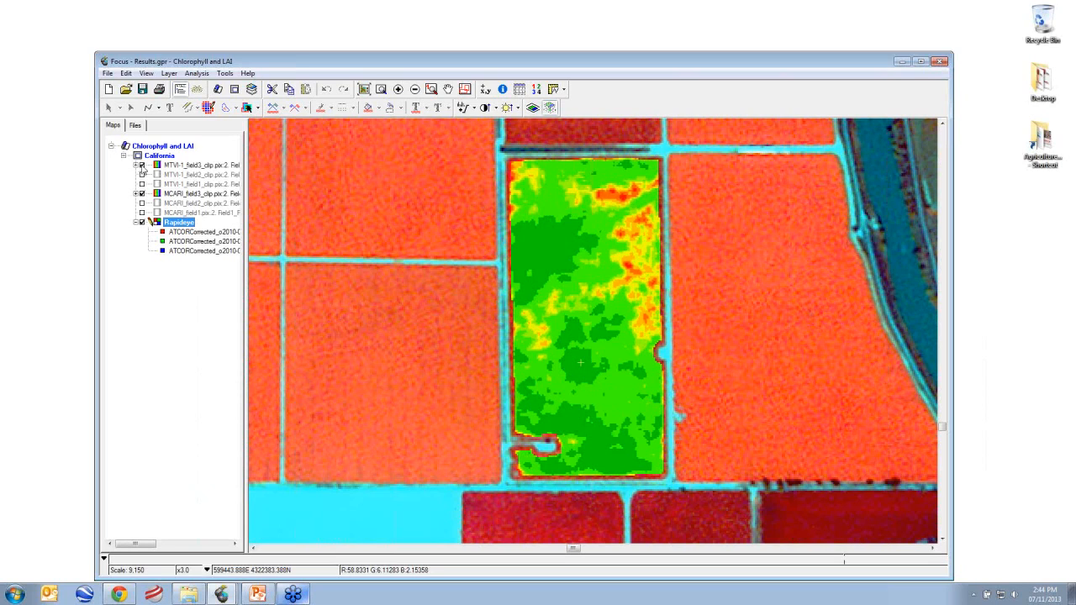
click(141, 166)
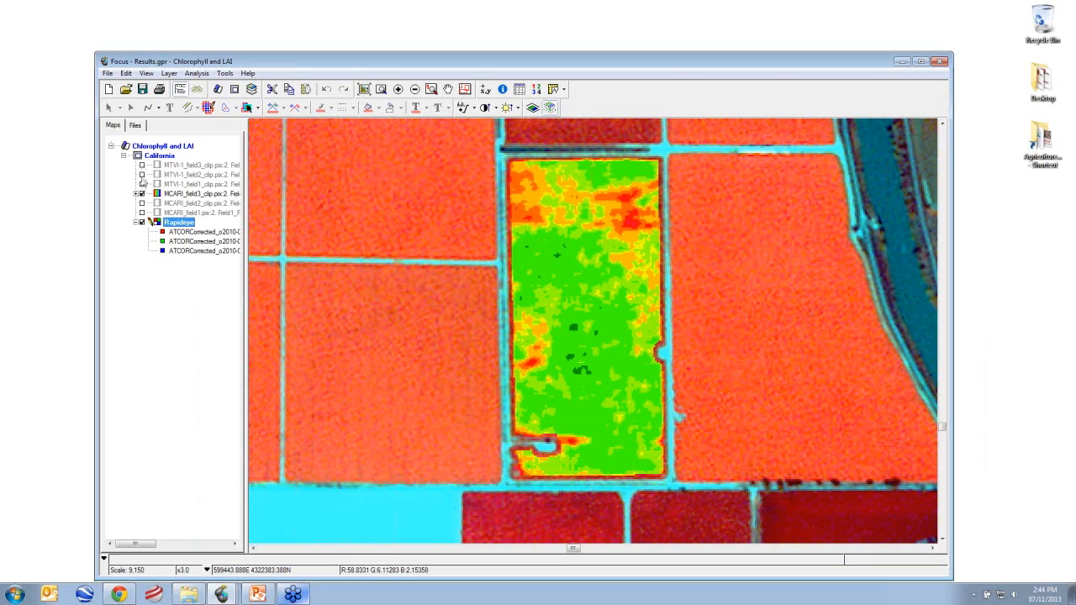
click(141, 165)
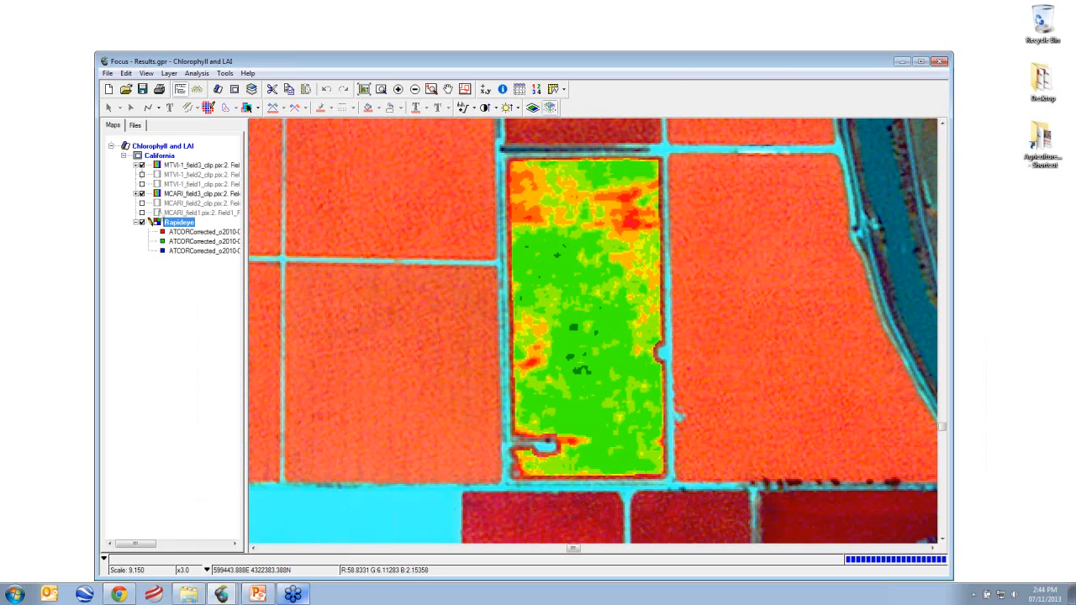
Hide both field 3 layers to inspect the Rapideye imagery beneath, and redisplay only the MCARI_field3_clip layer
click(142, 193)
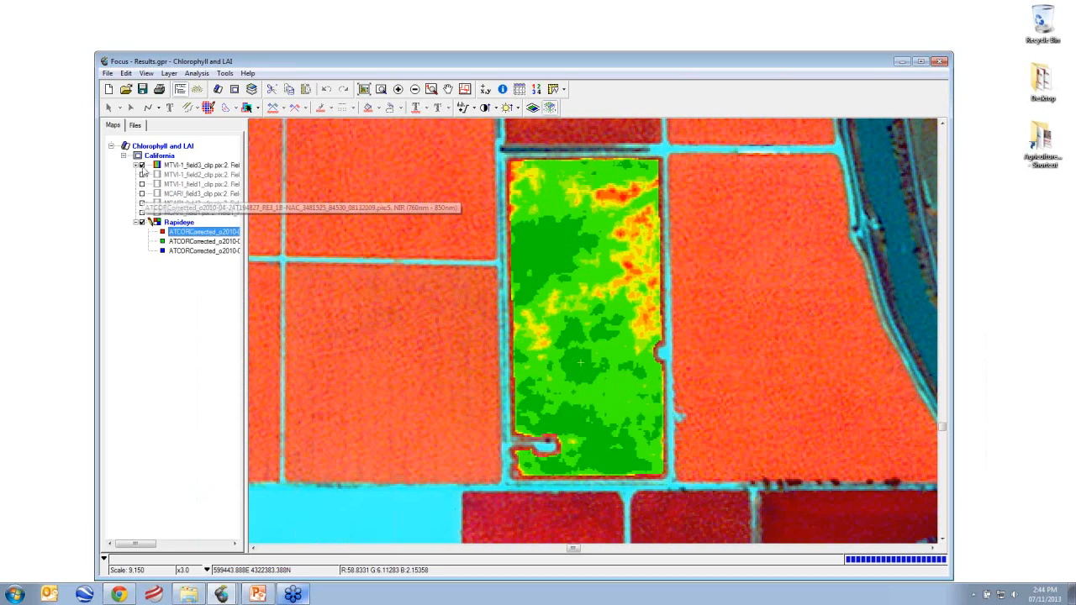
click(141, 166)
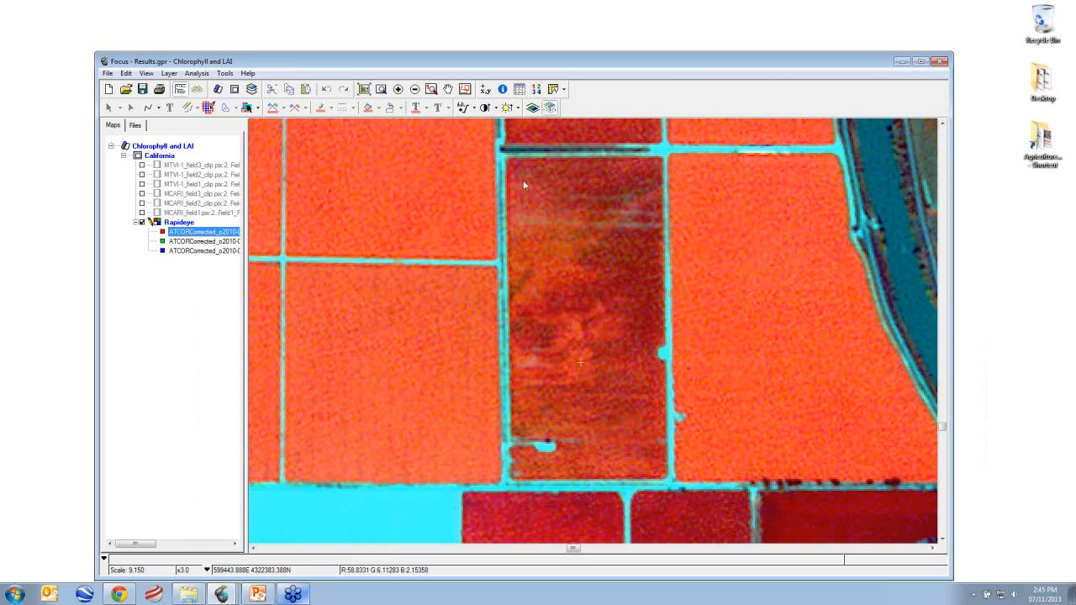
click(141, 165)
click(141, 194)
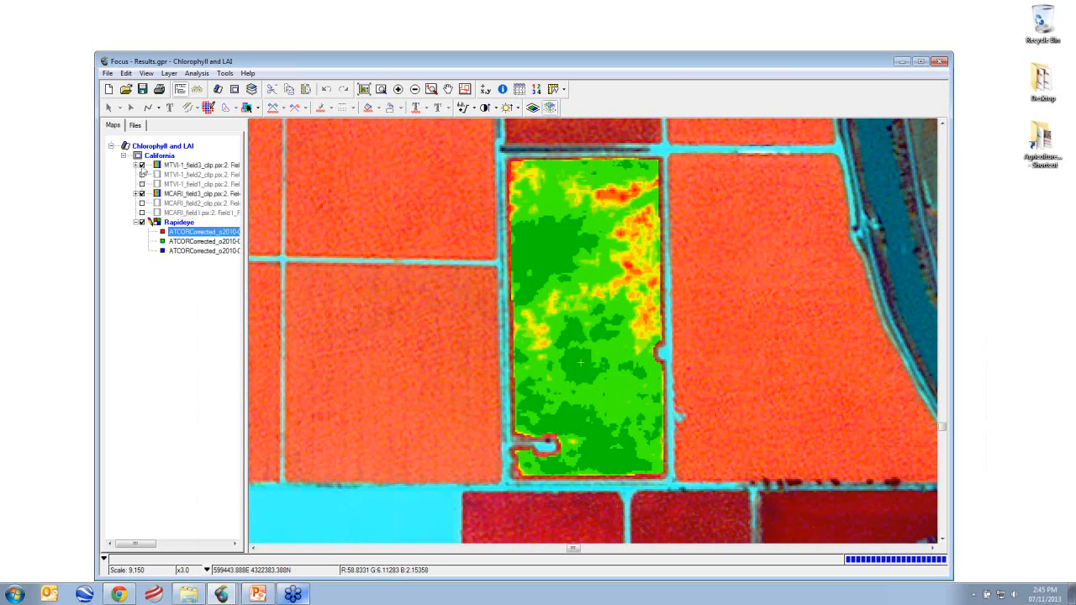
click(141, 166)
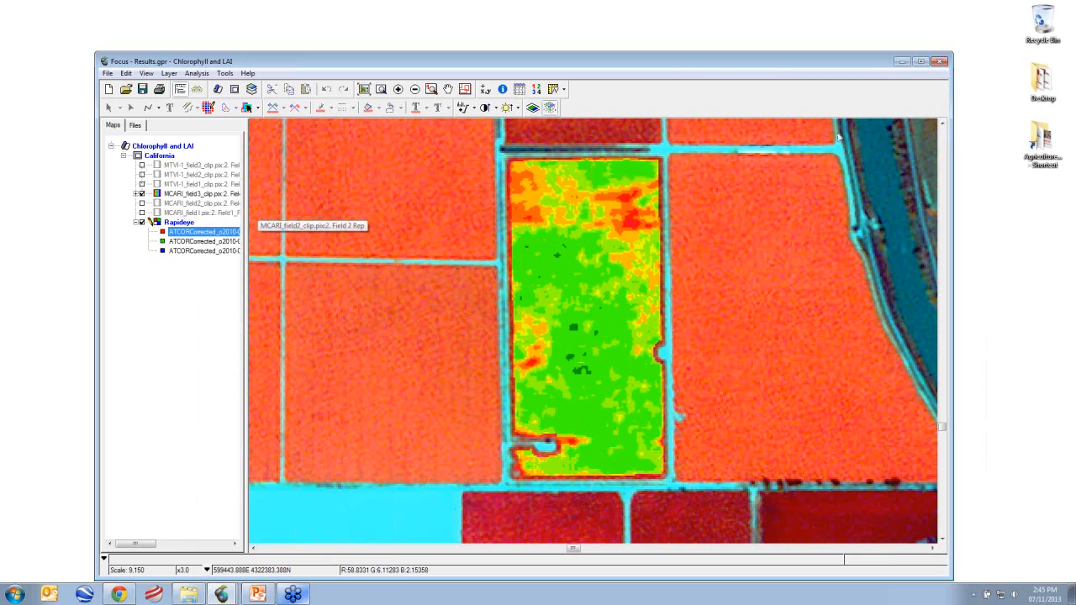
Switch to the PowerPoint presentation, select the Results - Site 3 slide and start the slide show
click(257, 595)
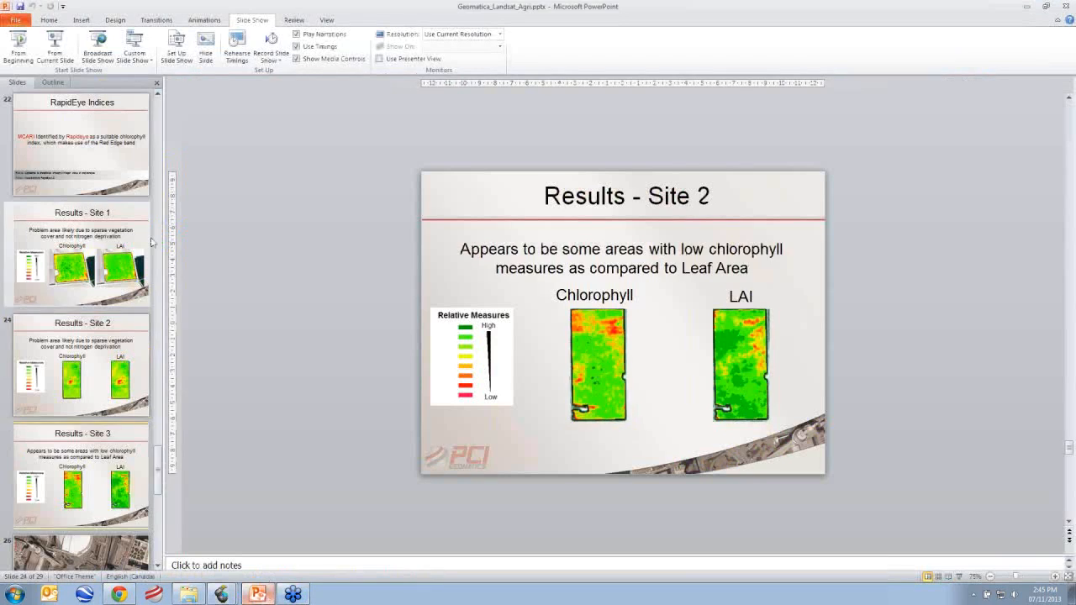
key(F5)
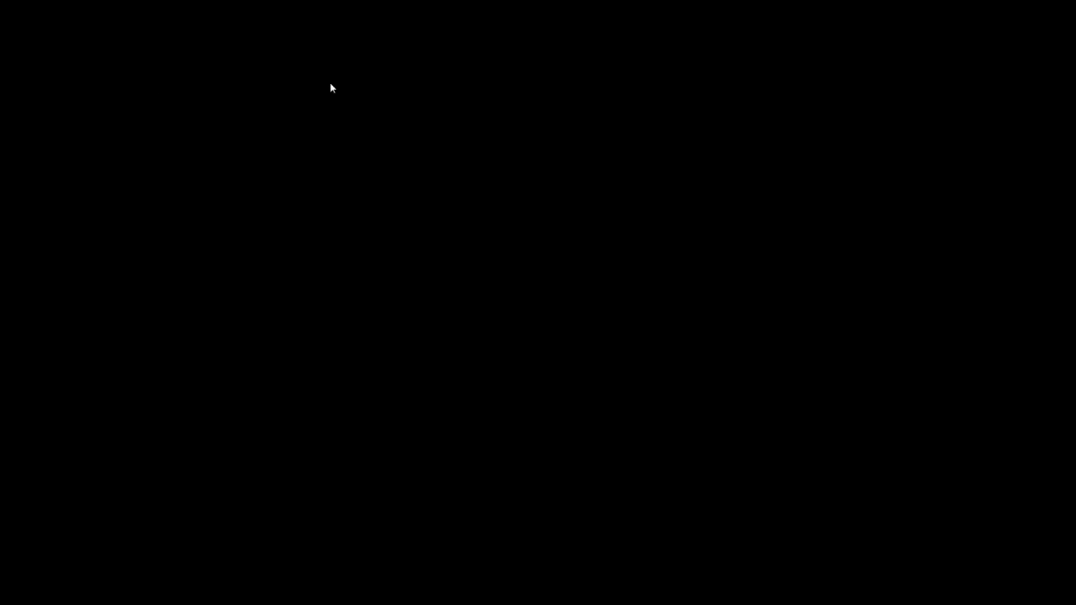
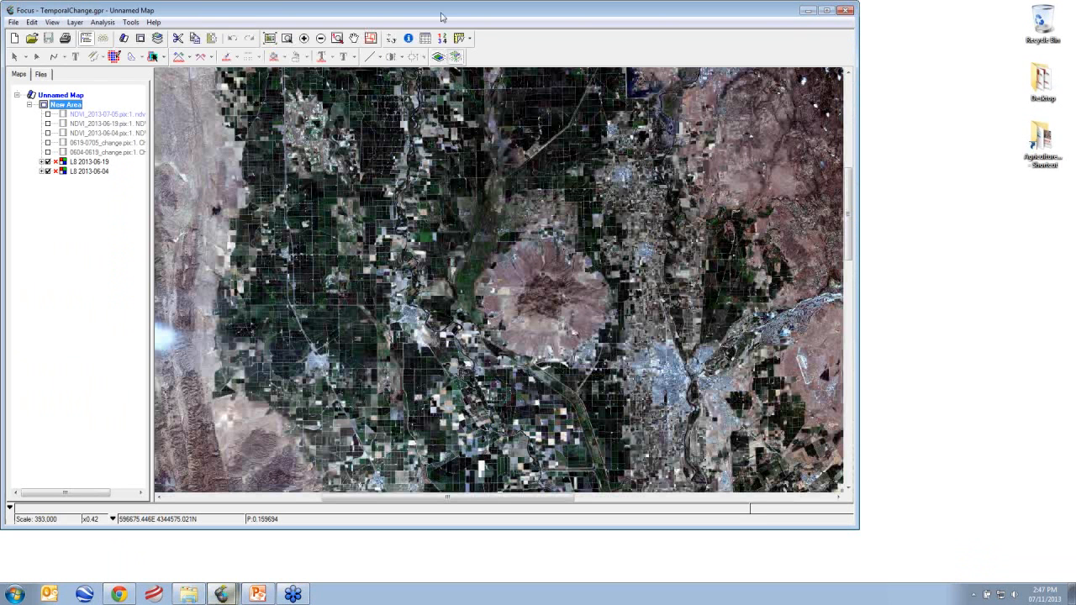
drag(440, 17, 502, 44)
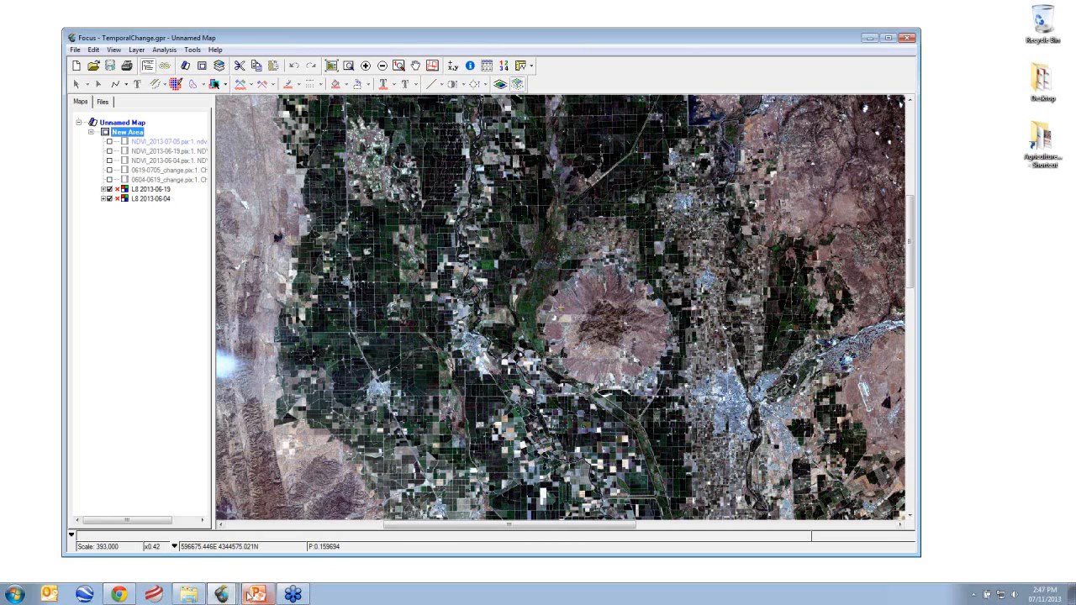
click(188, 595)
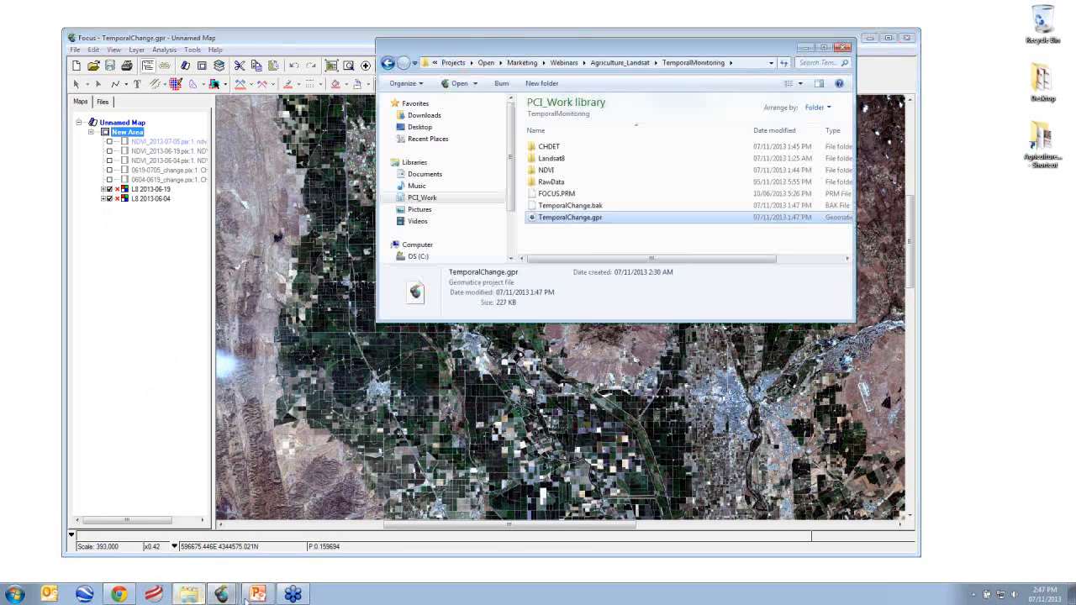
drag(587, 55, 945, 209)
double_click(651, 261)
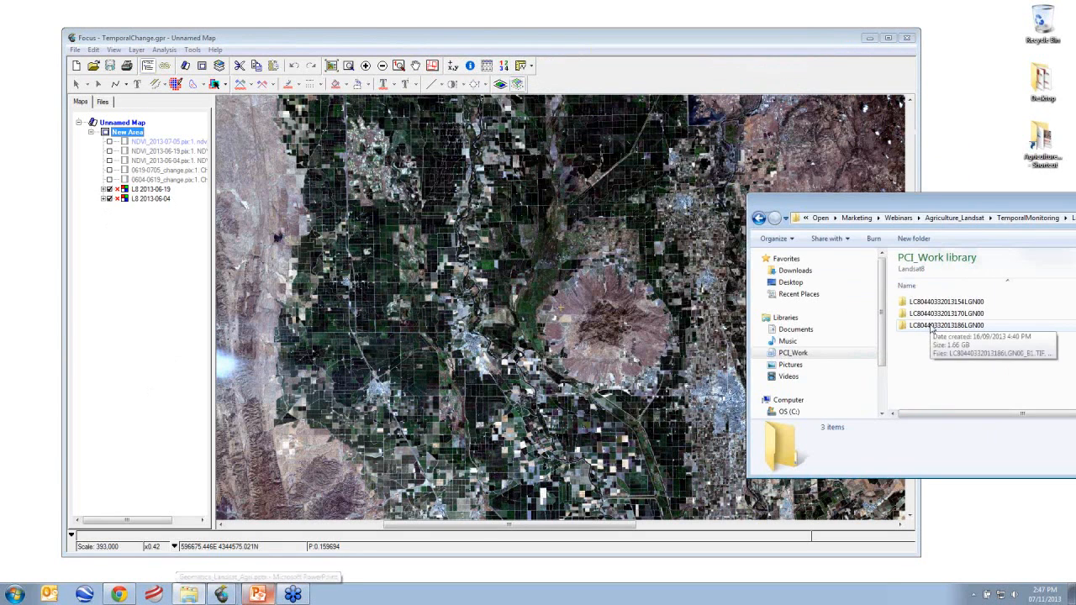
double_click(931, 326)
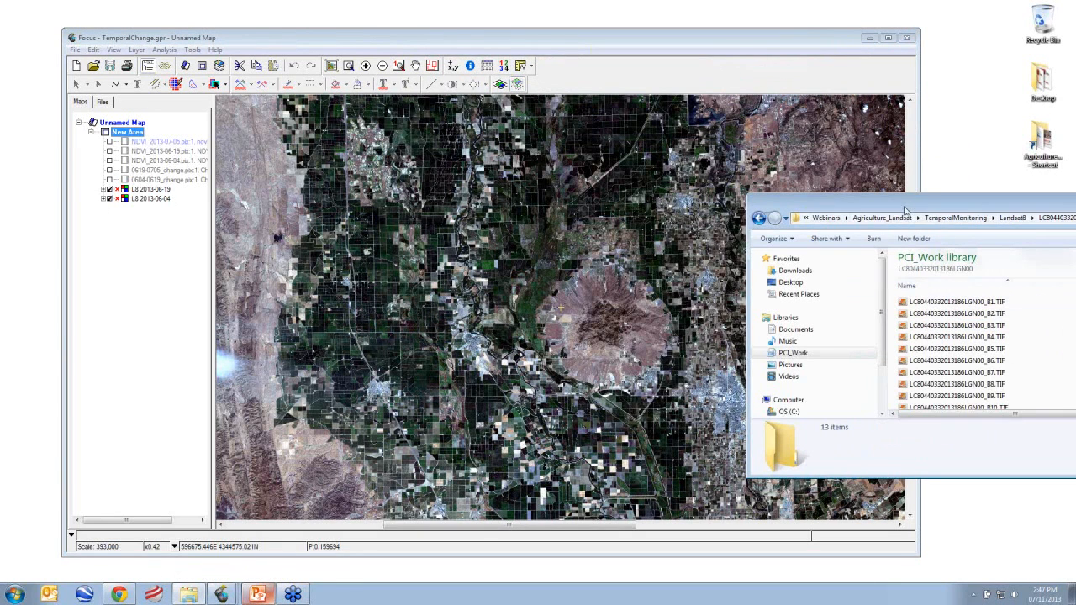
drag(905, 210, 882, 131)
scroll(947, 330, down, 1)
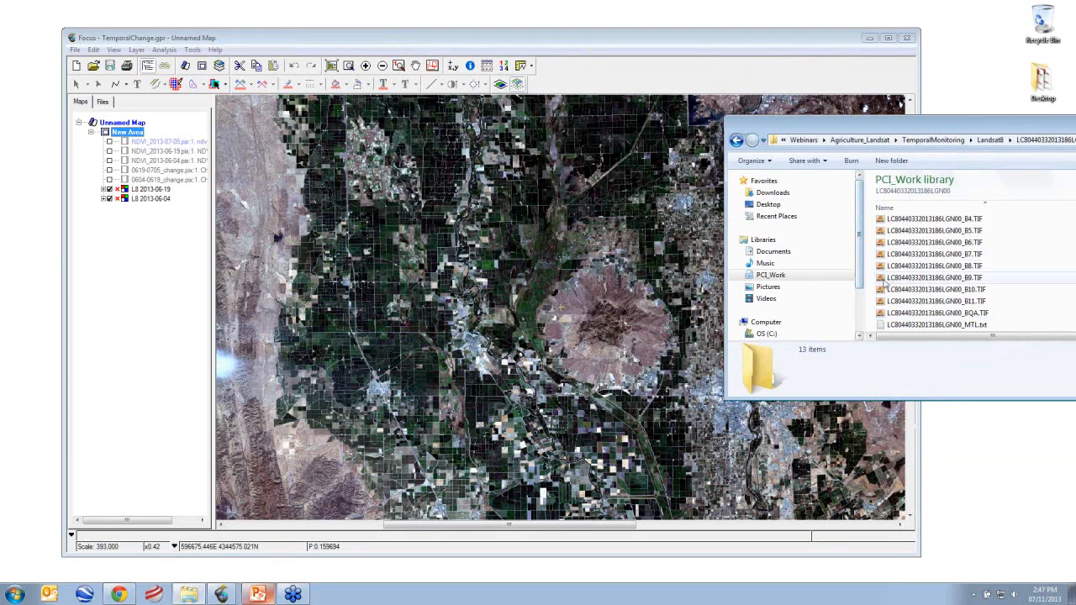
drag(930, 327, 581, 265)
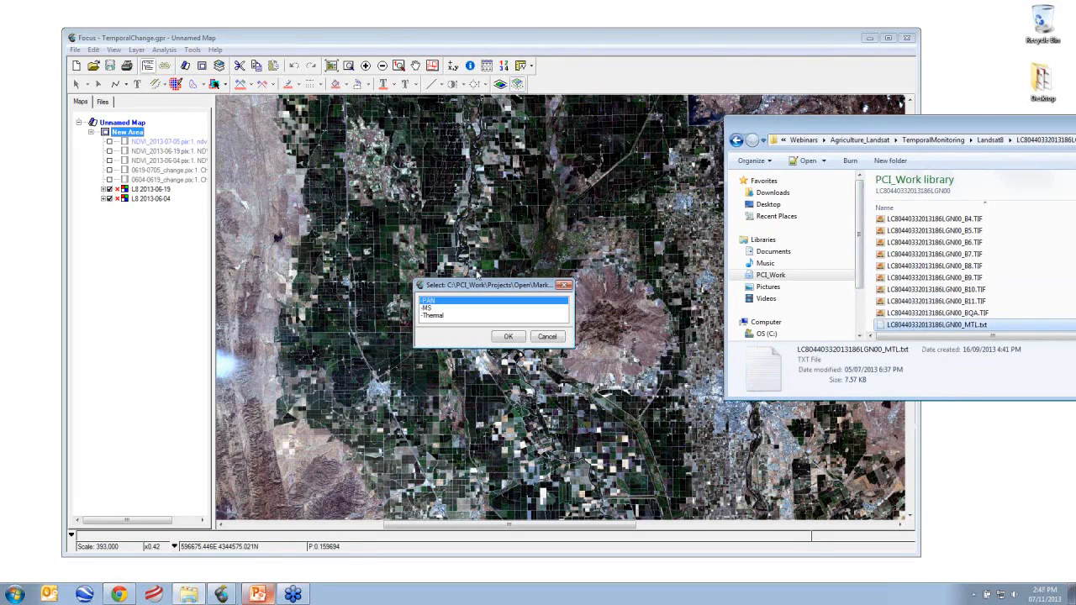
drag(479, 286, 496, 197)
click(451, 220)
click(451, 215)
click(451, 219)
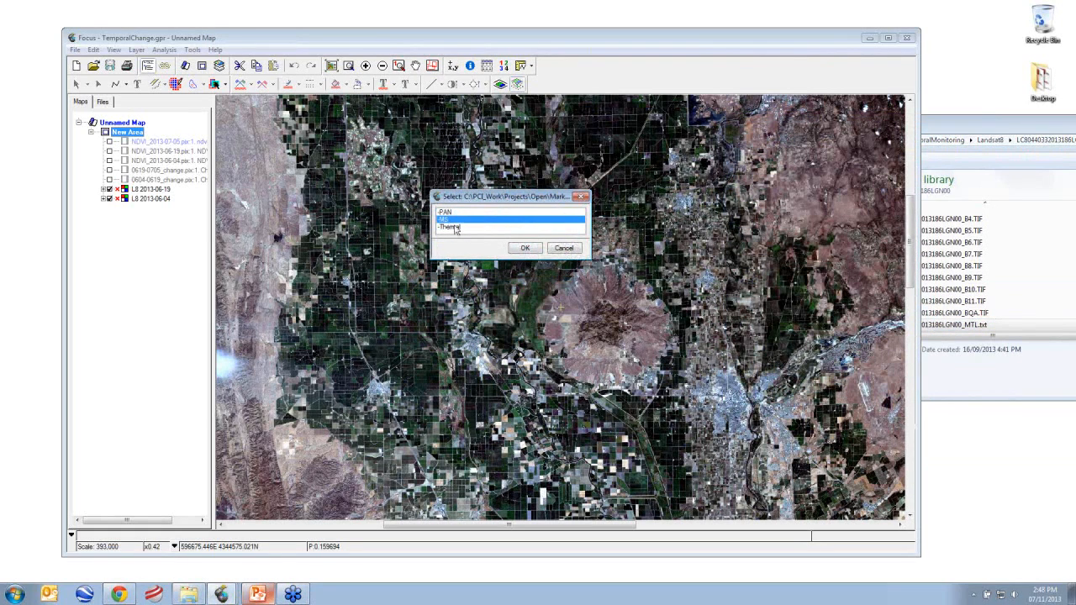
click(525, 250)
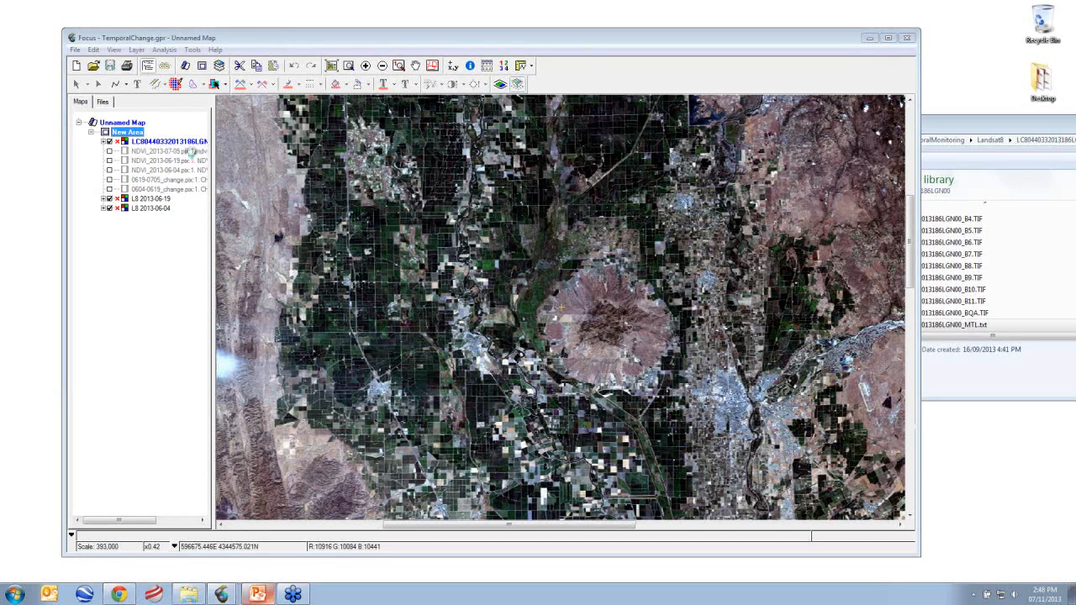
drag(191, 152, 167, 193)
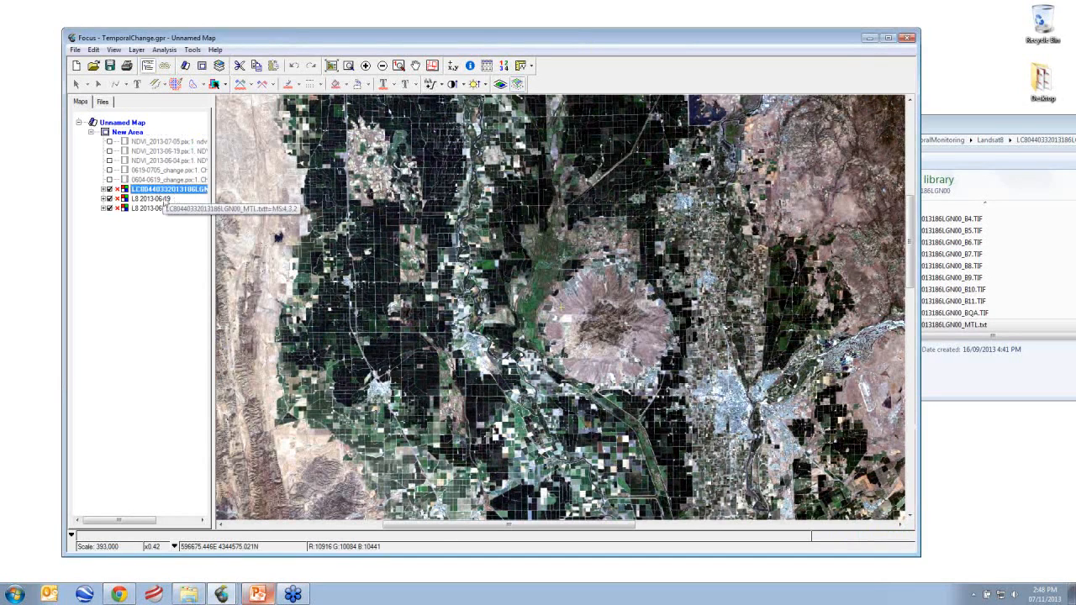
click(109, 190)
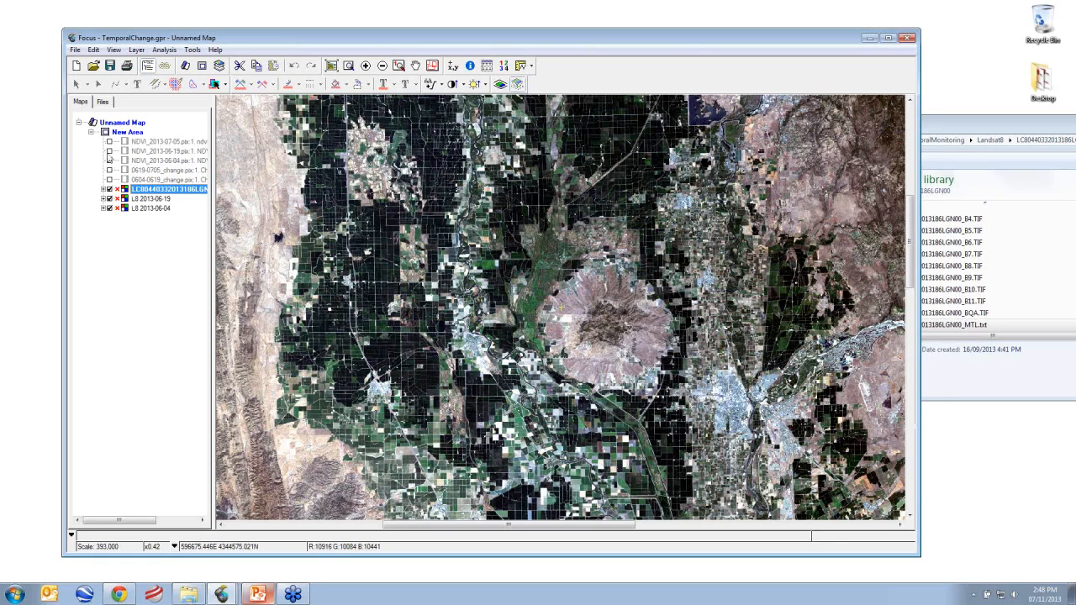
Display the NDVI layers for 2013-06-04, 2013-06-19 and 2013-07-05 one after another to compare crop vegetation across the dates
click(109, 161)
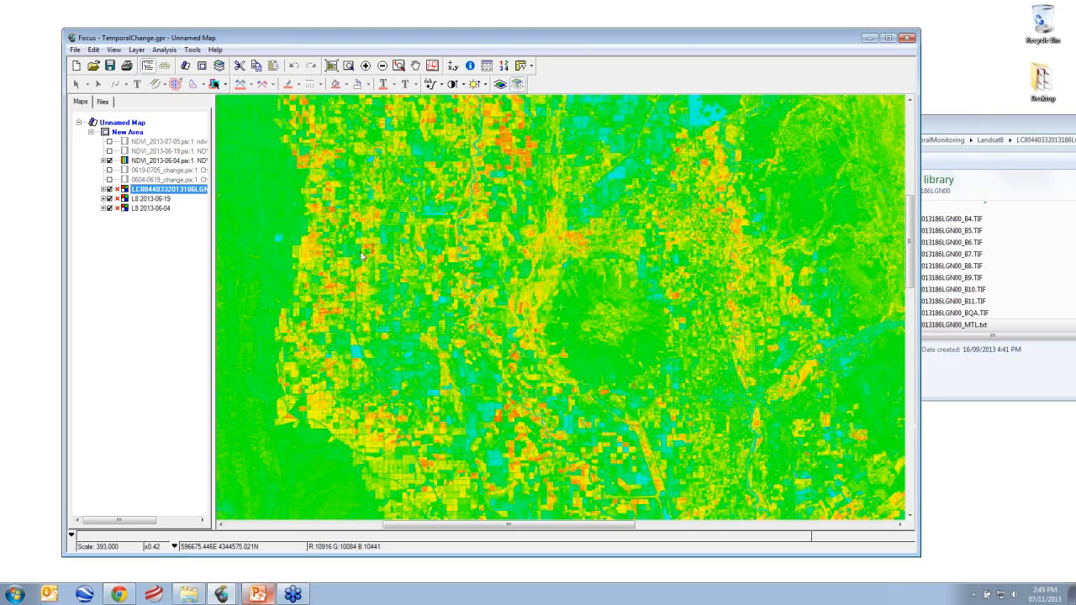
scroll(370, 276, up, 1)
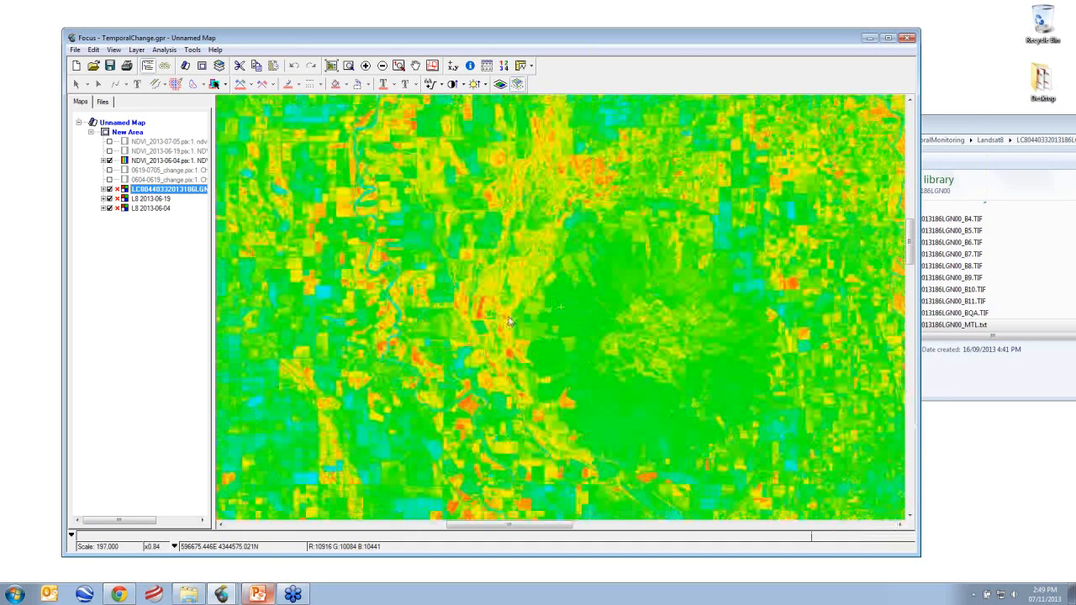
scroll(509, 322, down, 1)
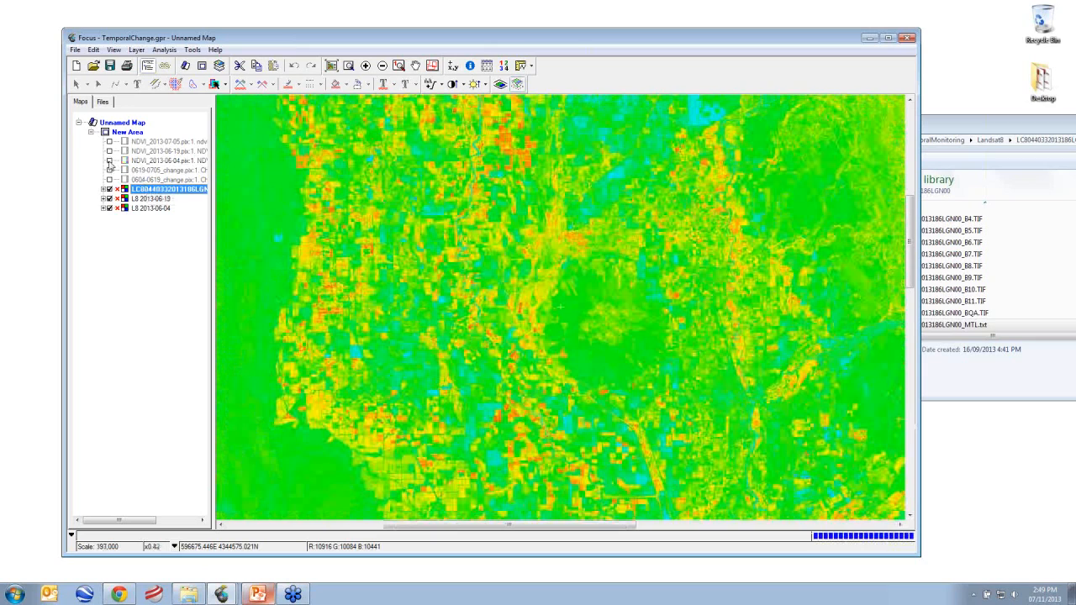
click(109, 152)
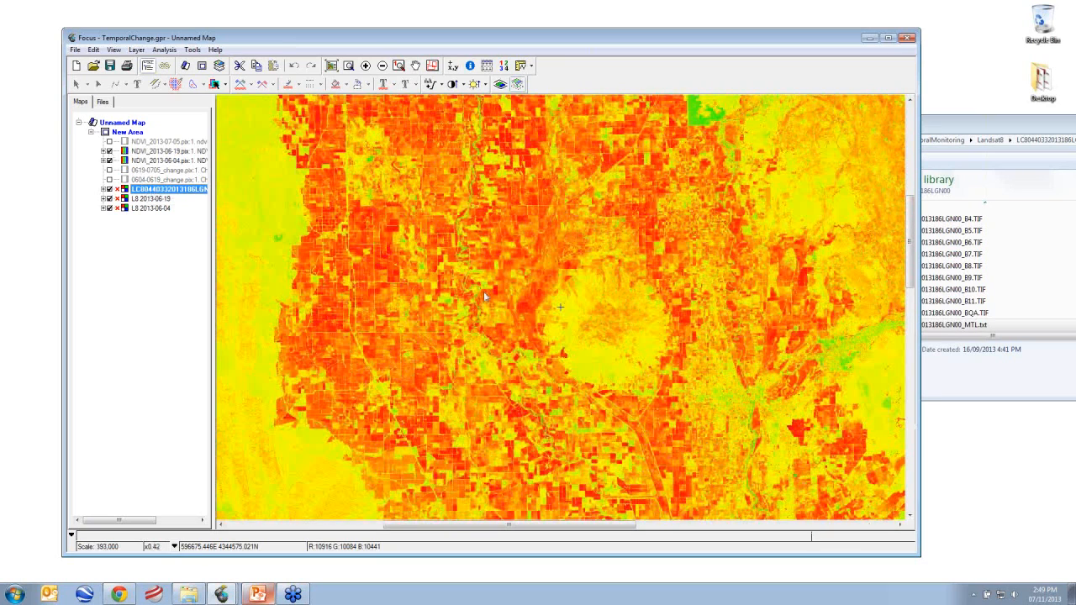
click(110, 151)
click(109, 151)
click(109, 141)
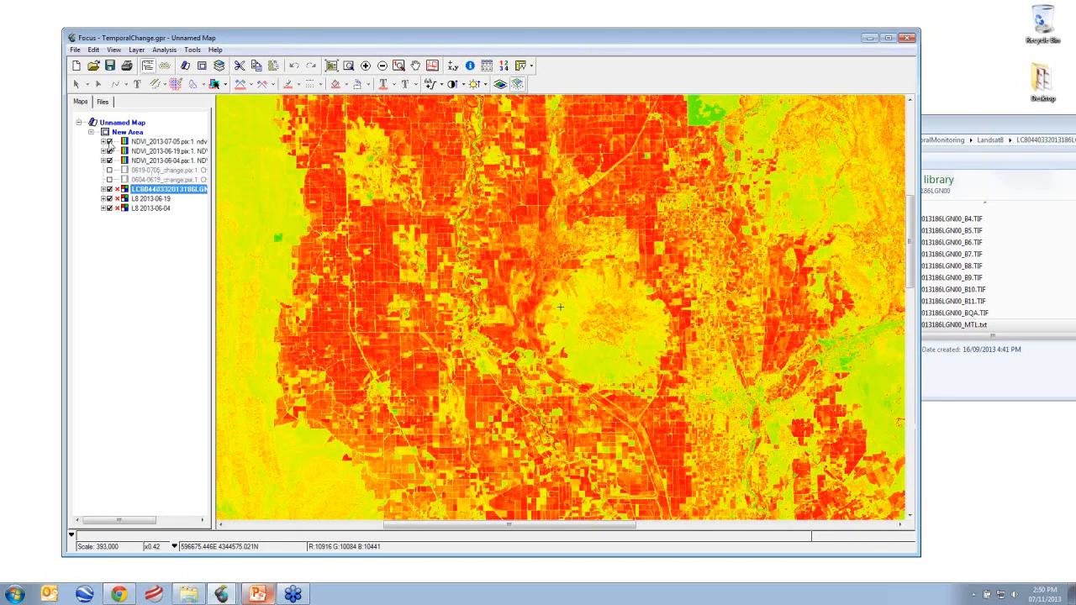
Hide all three NDVI layers and display the 0604-0619_change layer
drag(148, 143, 149, 180)
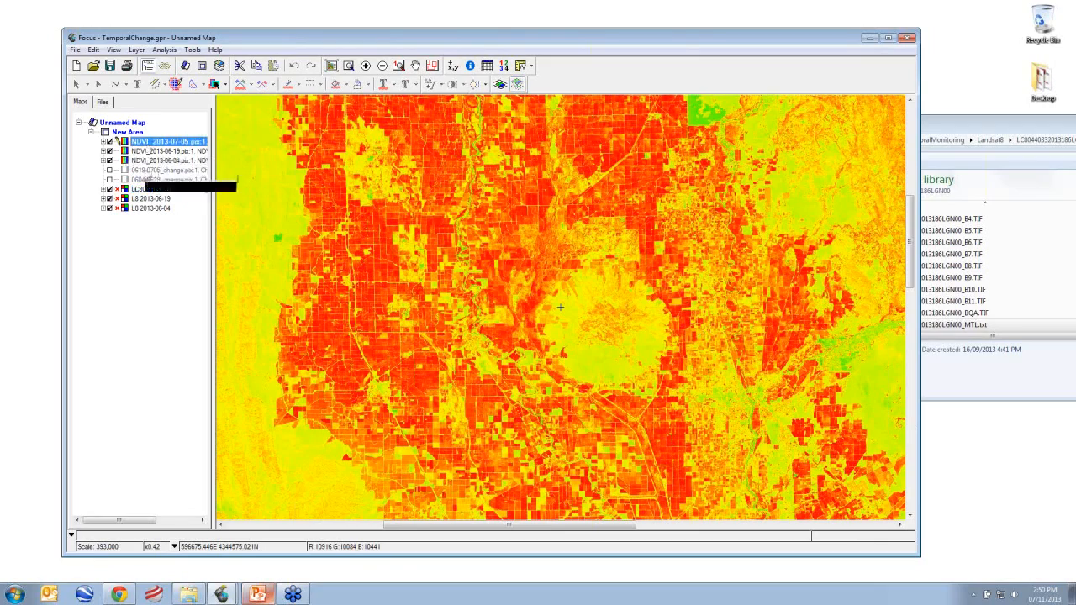
click(109, 142)
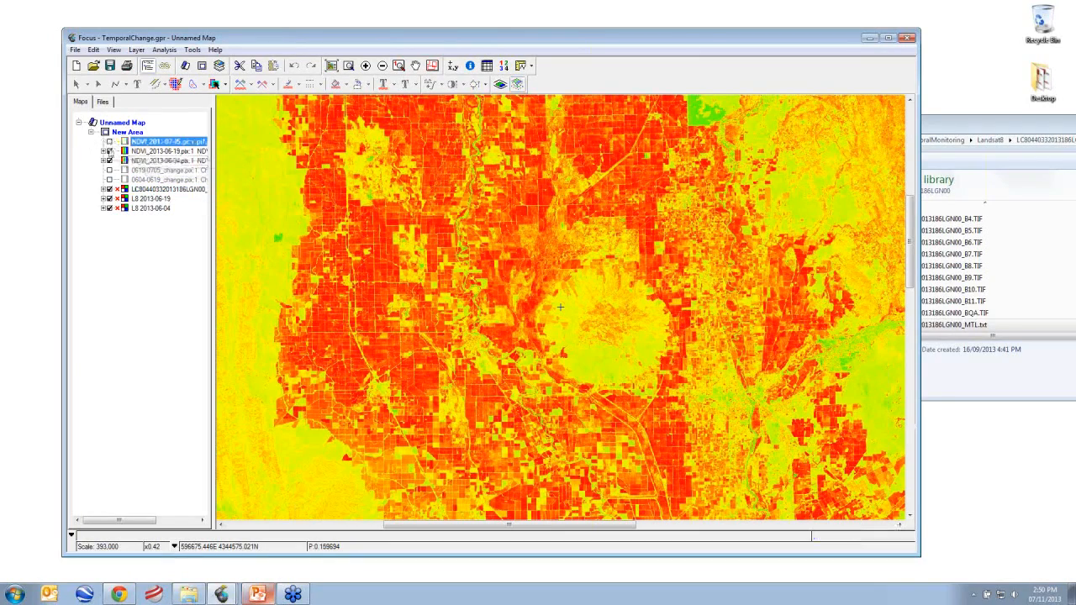
click(109, 151)
click(109, 161)
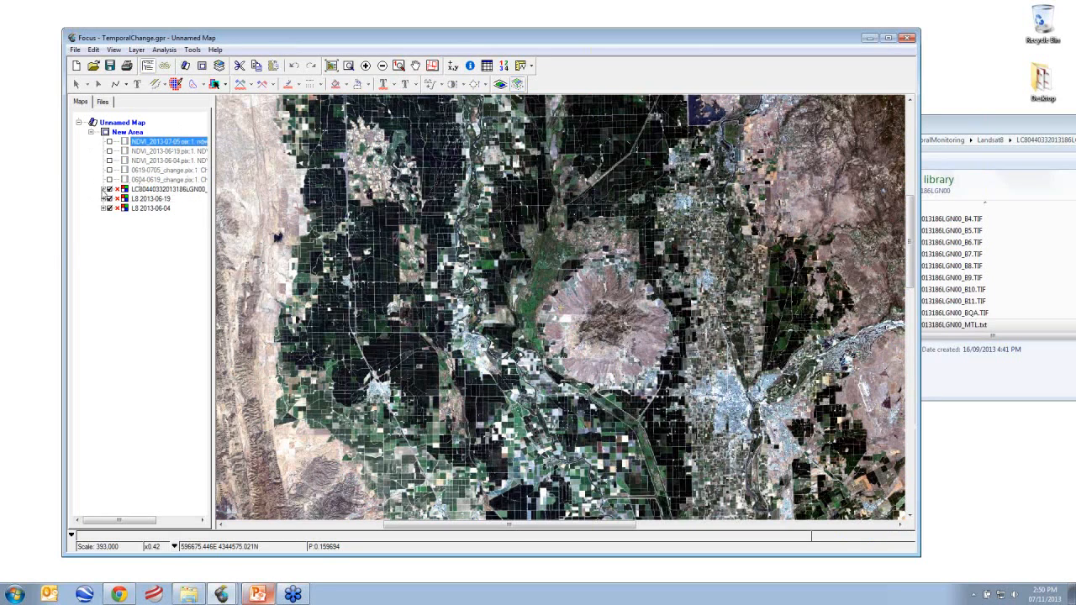
click(109, 180)
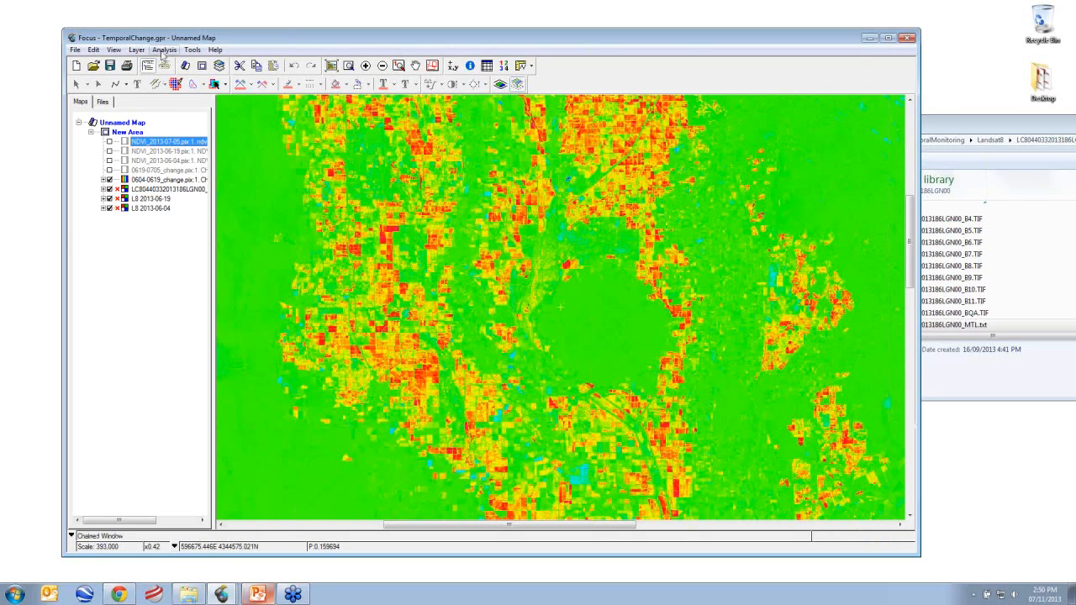
Find the CHDETOP Optical Change Detection algorithm in the Algorithm Librarian and open its module control panel
click(193, 50)
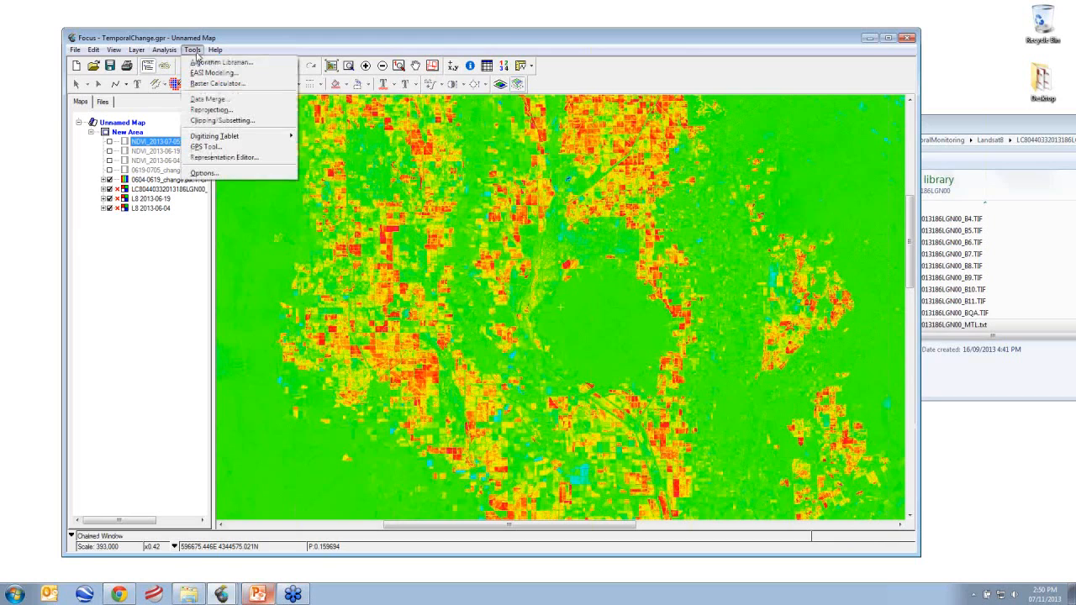
click(204, 62)
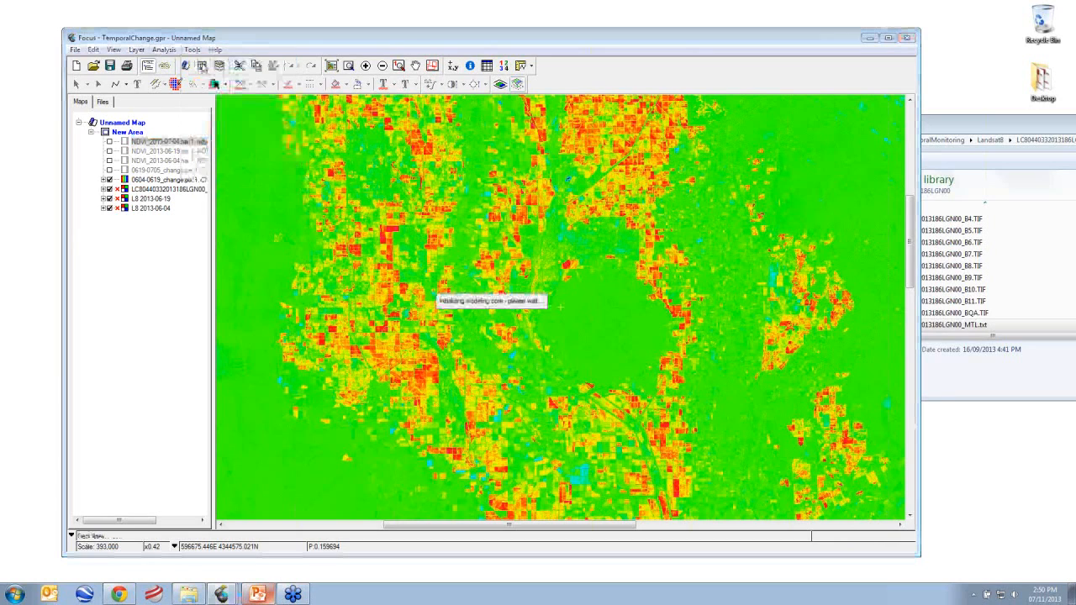
click(433, 243)
click(501, 252)
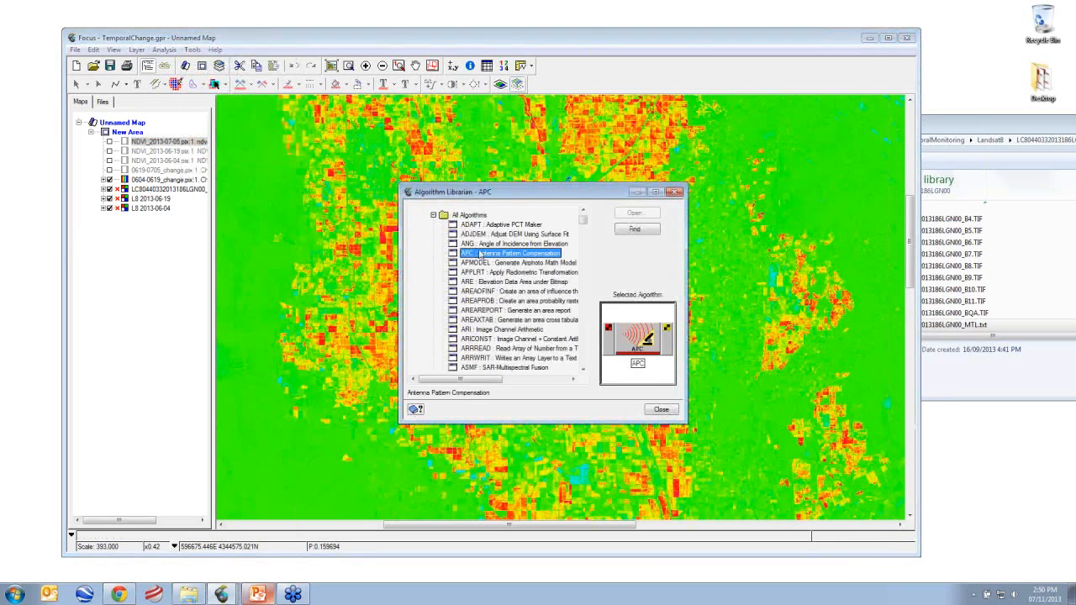
text(ch)
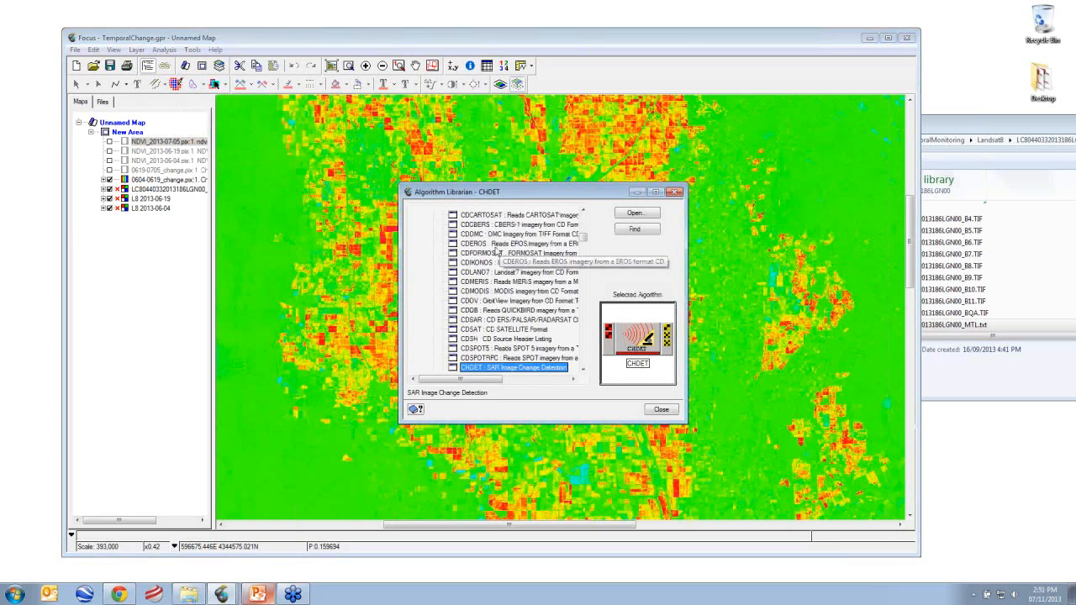
scroll(498, 294, down, 1)
click(481, 368)
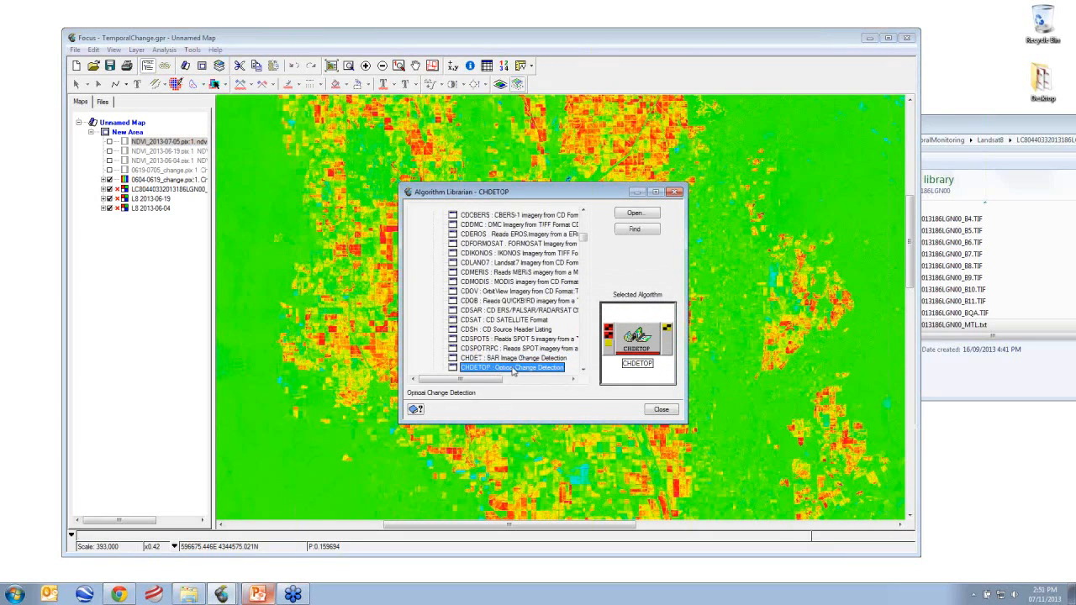
click(636, 233)
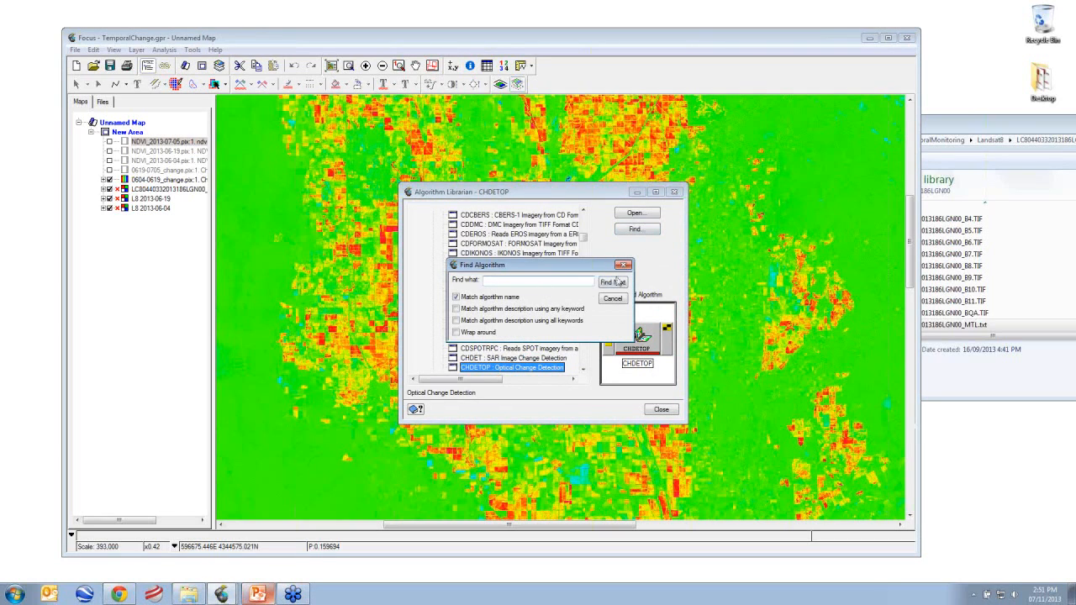
click(623, 265)
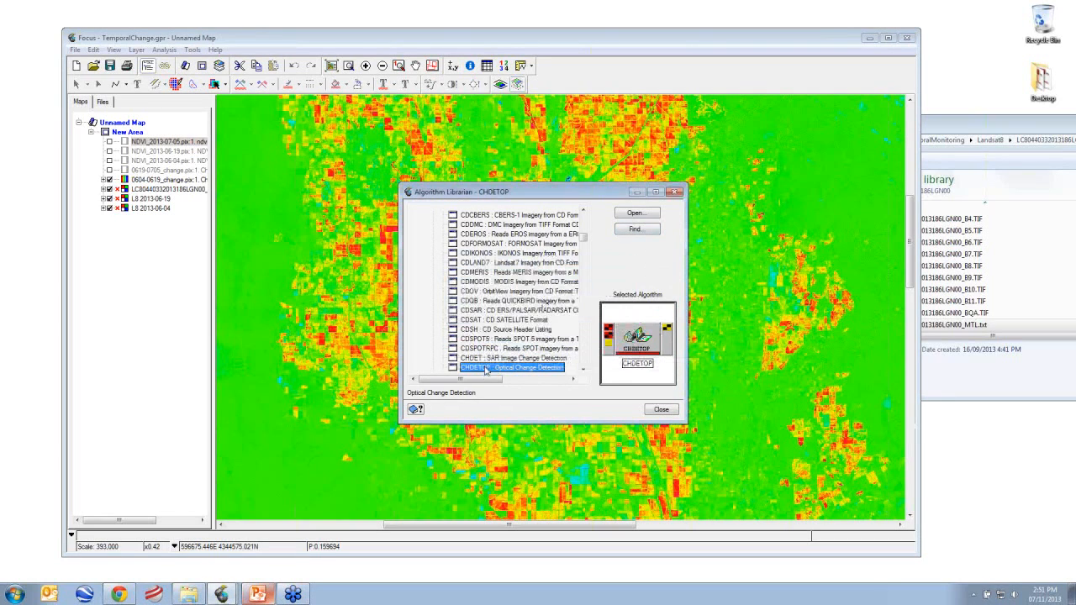
double_click(485, 370)
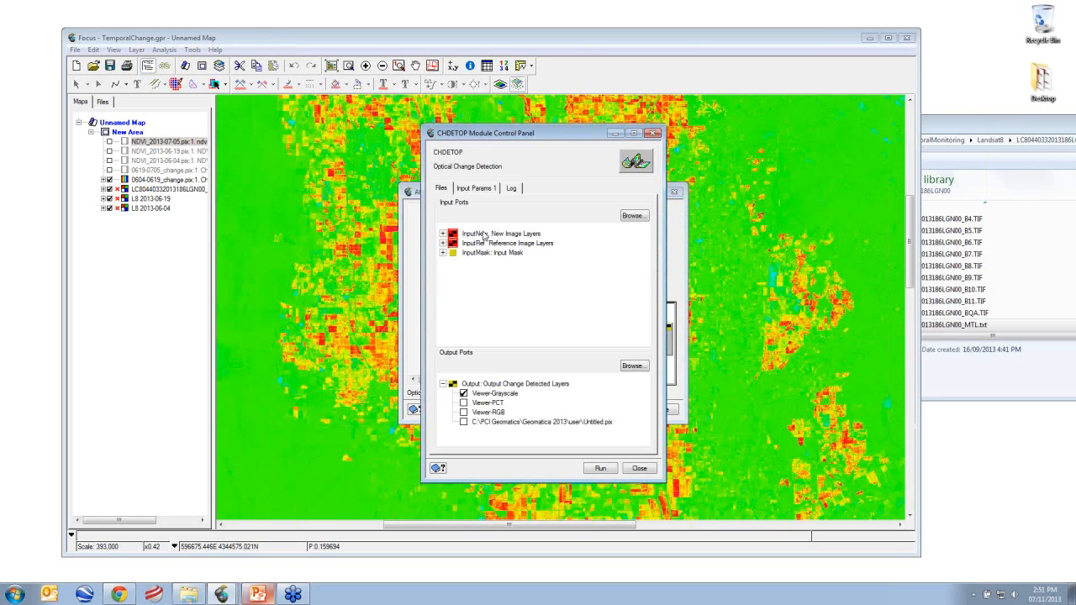
Choose the NDVI channel of NDVI_70L.pix as the new image layer for the change detection input
click(443, 234)
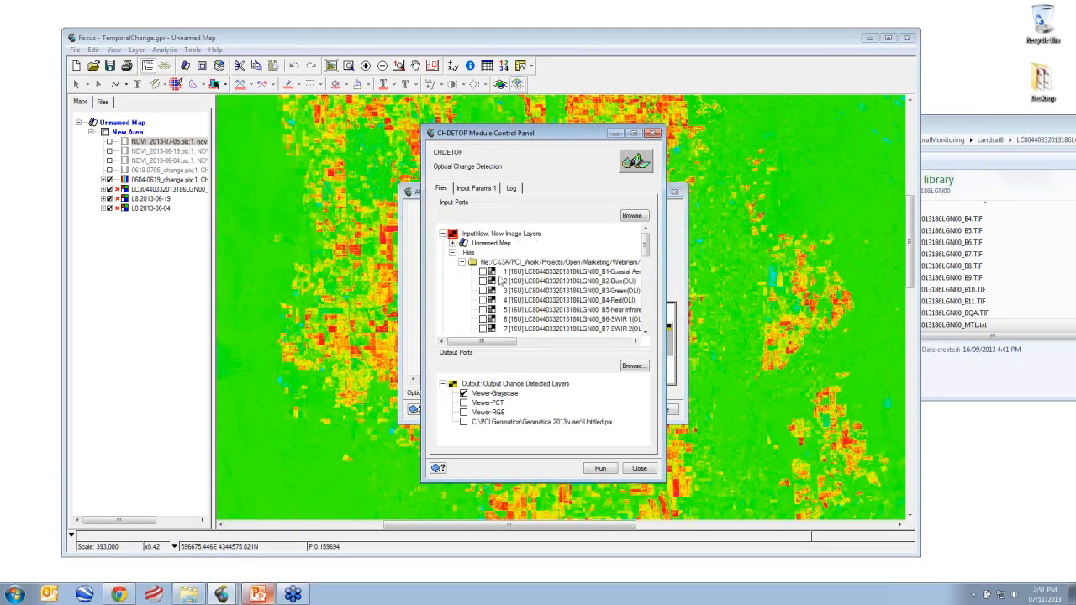
click(462, 262)
click(462, 272)
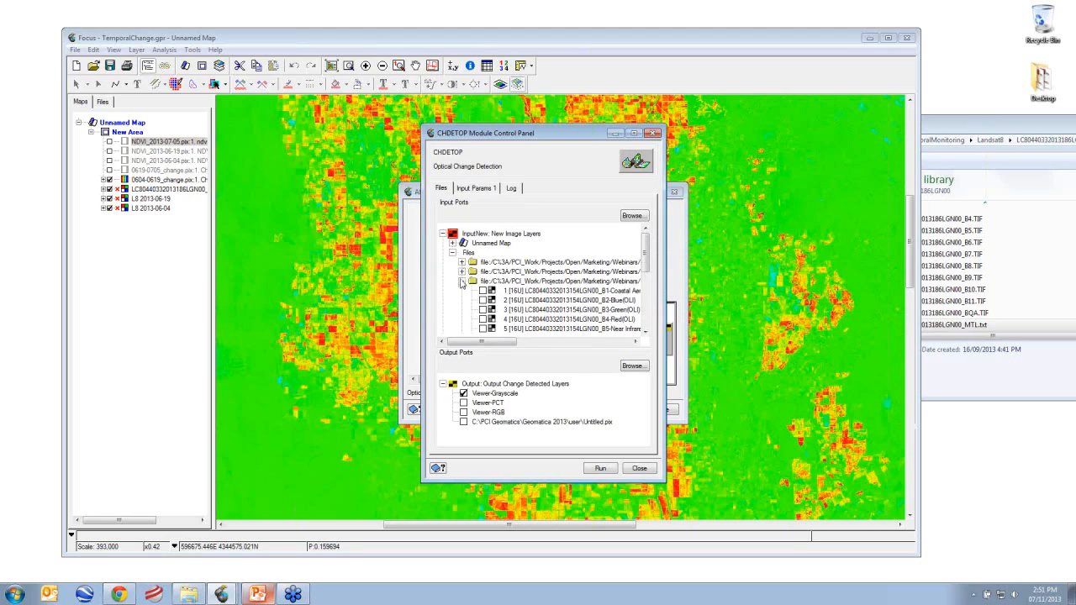
click(461, 280)
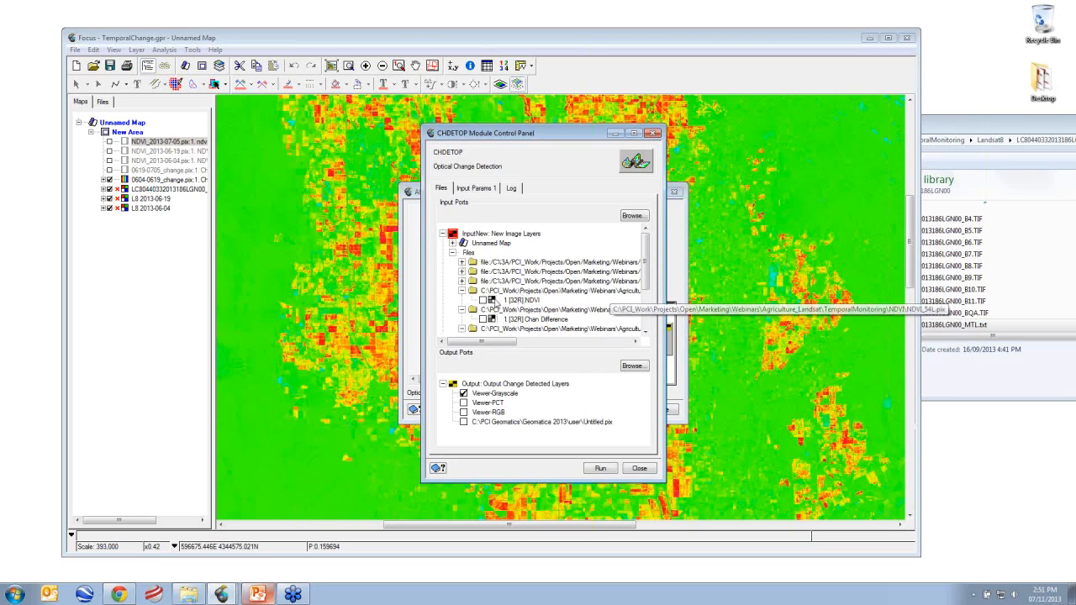
click(462, 310)
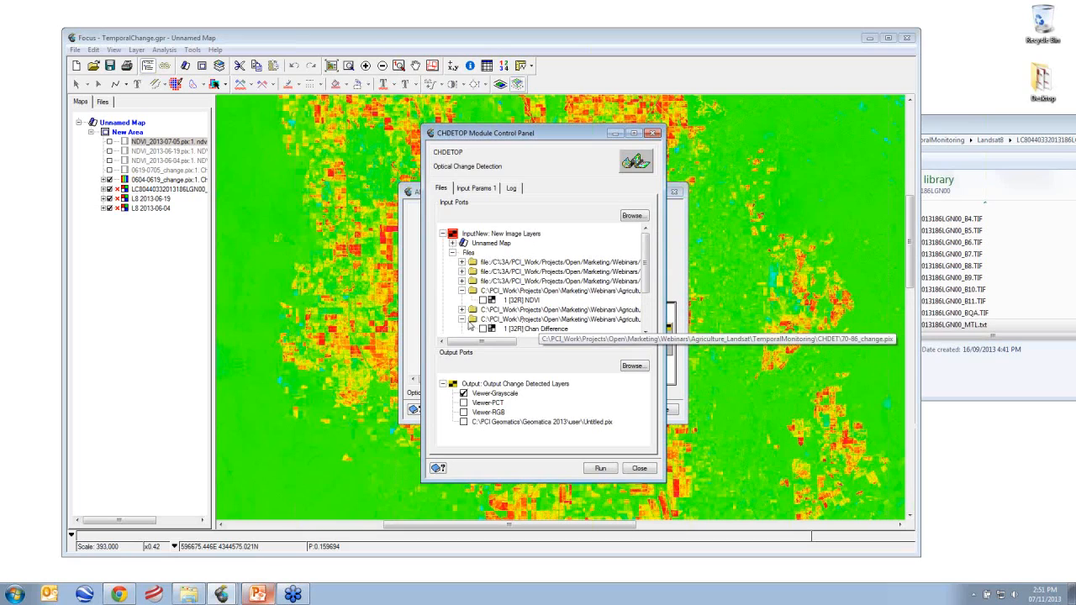
click(462, 320)
drag(645, 289, 646, 313)
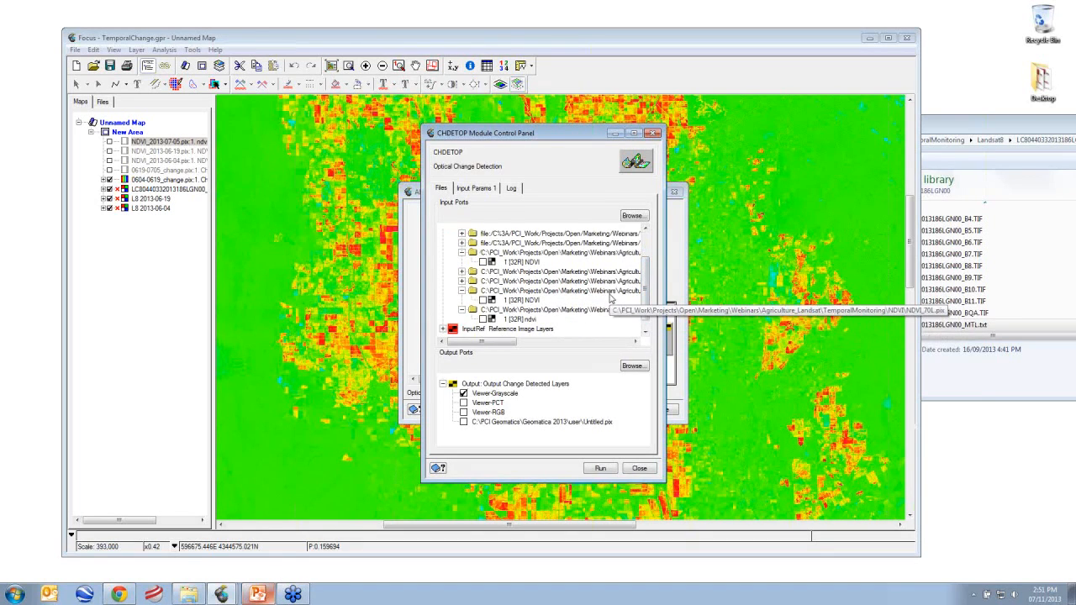
click(483, 300)
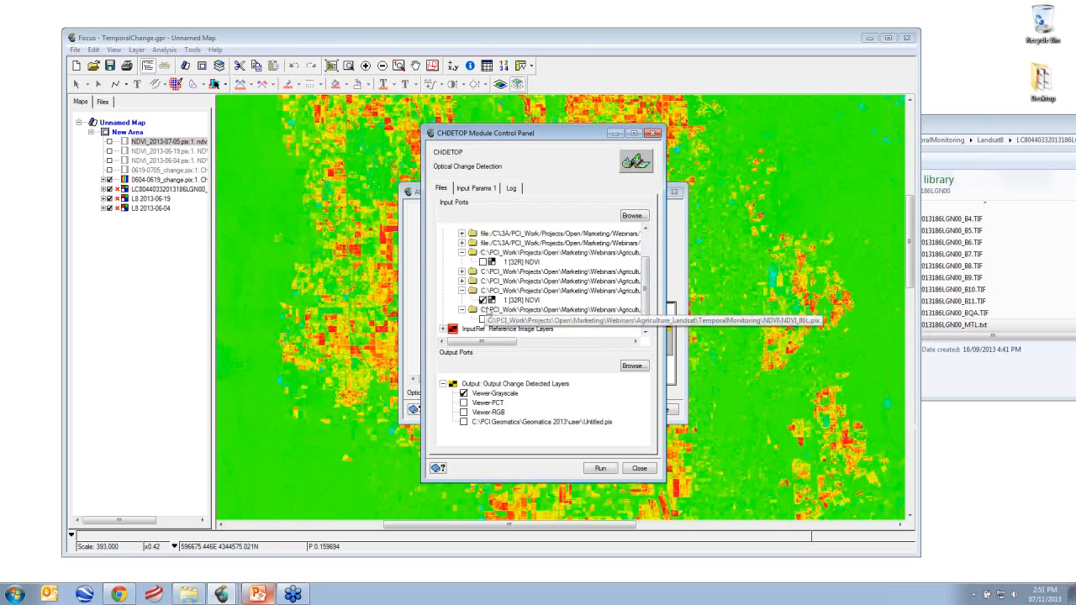
Choose the NDVI channel of NDVI_54L.pix as the reference image layer for the change detection
click(443, 328)
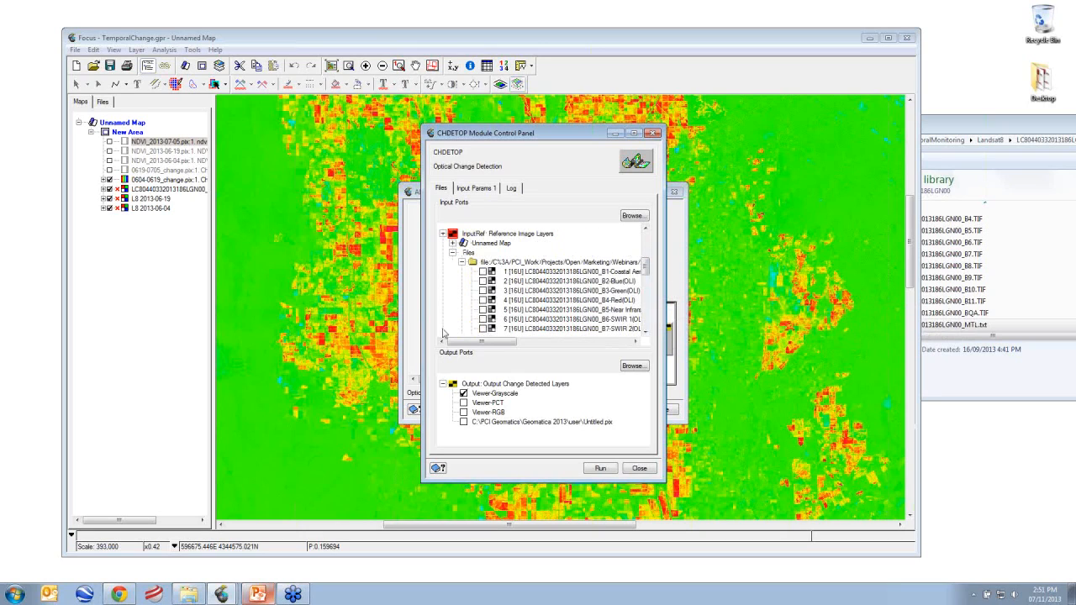
click(462, 263)
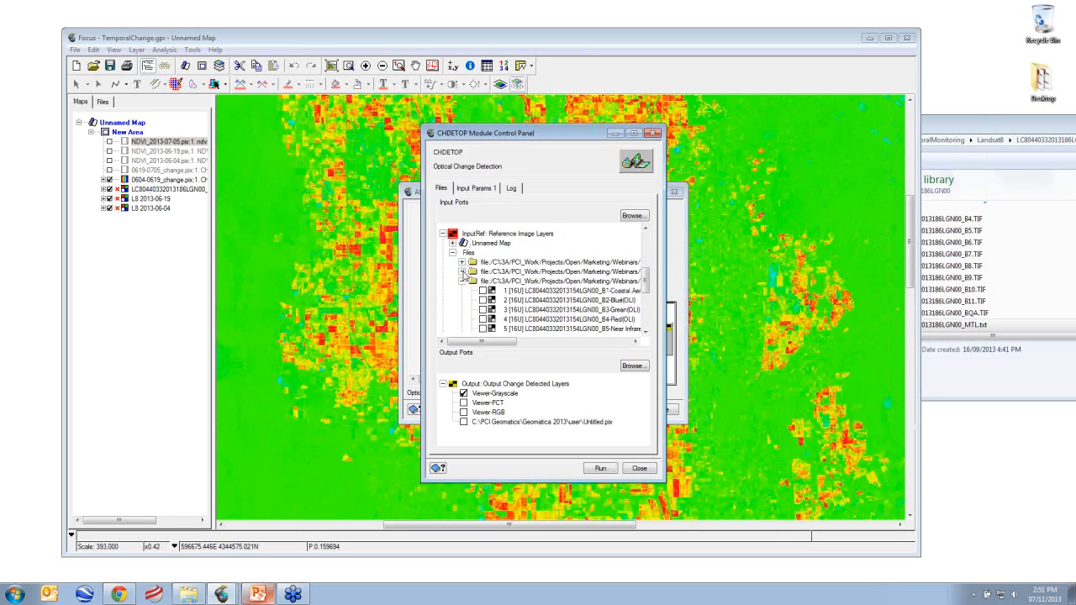
click(461, 281)
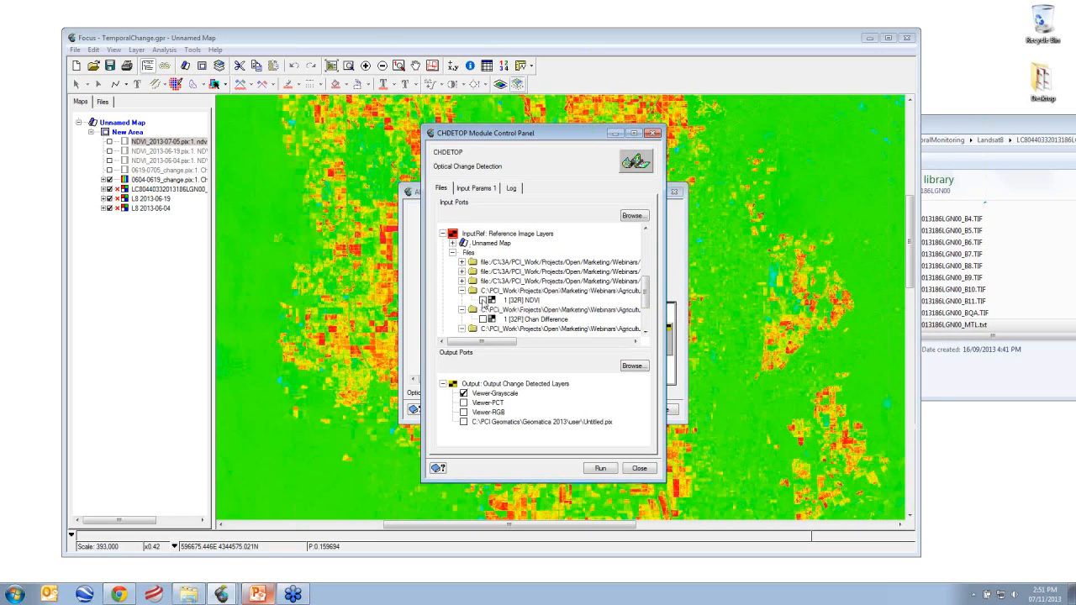
click(483, 300)
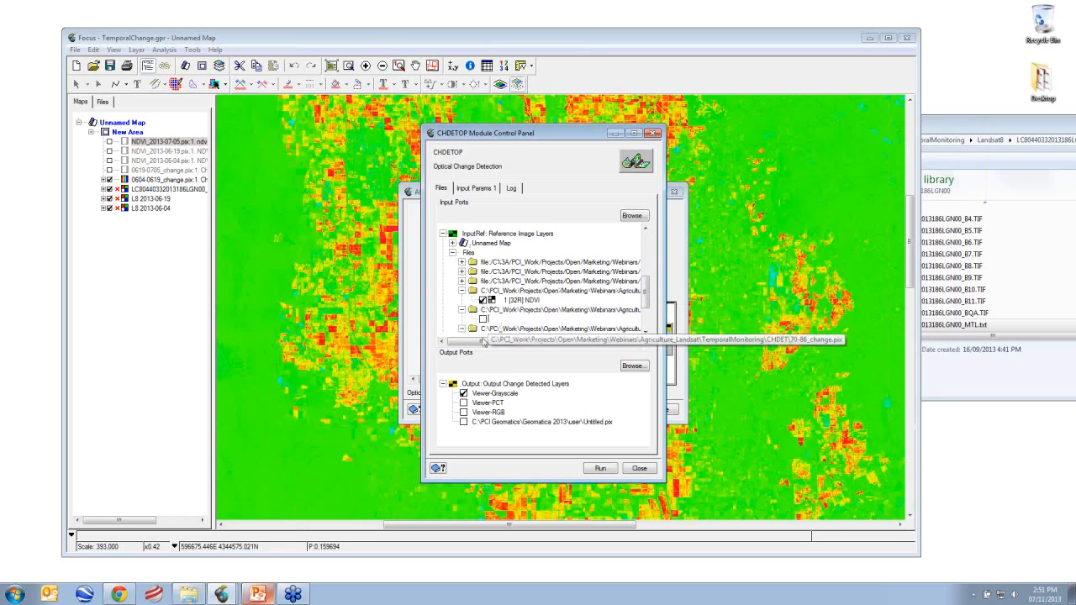
Set the change detection algorithm to Channel Difference in the CHDETOP input parameters
click(476, 188)
click(586, 210)
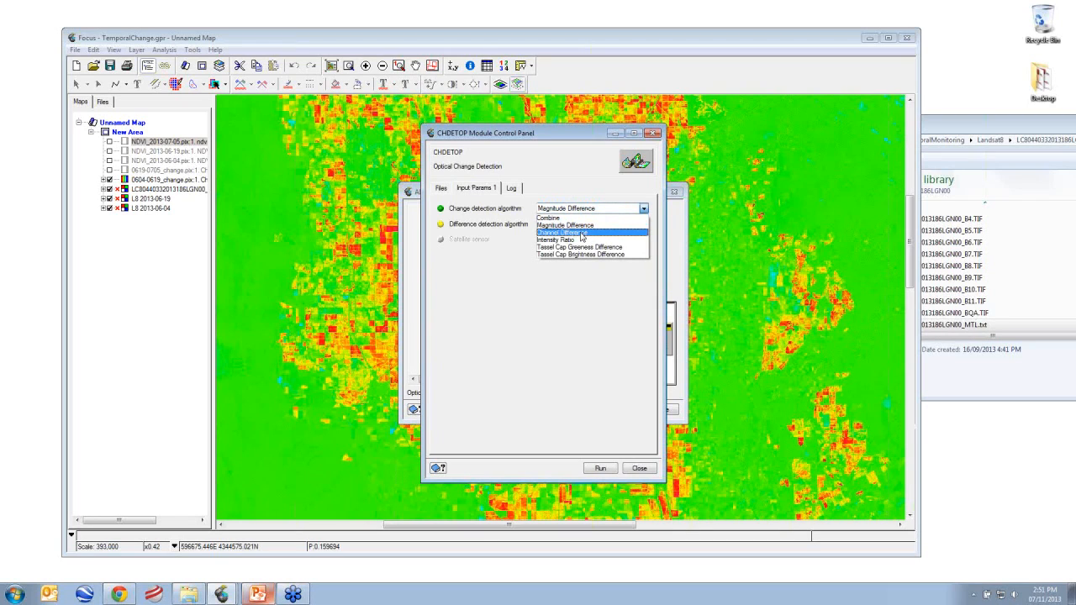
click(581, 235)
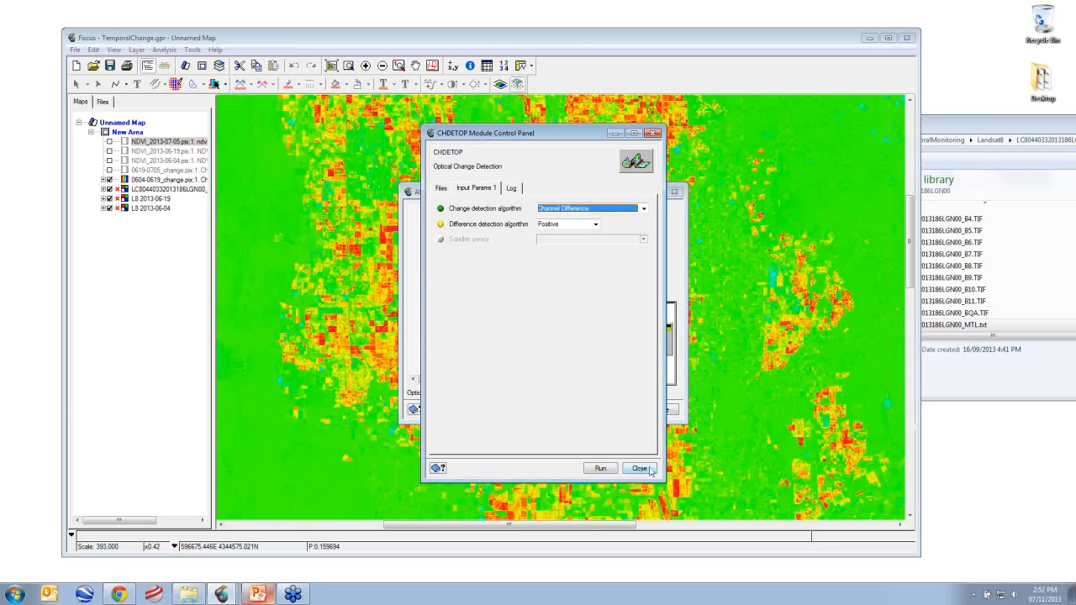
click(473, 193)
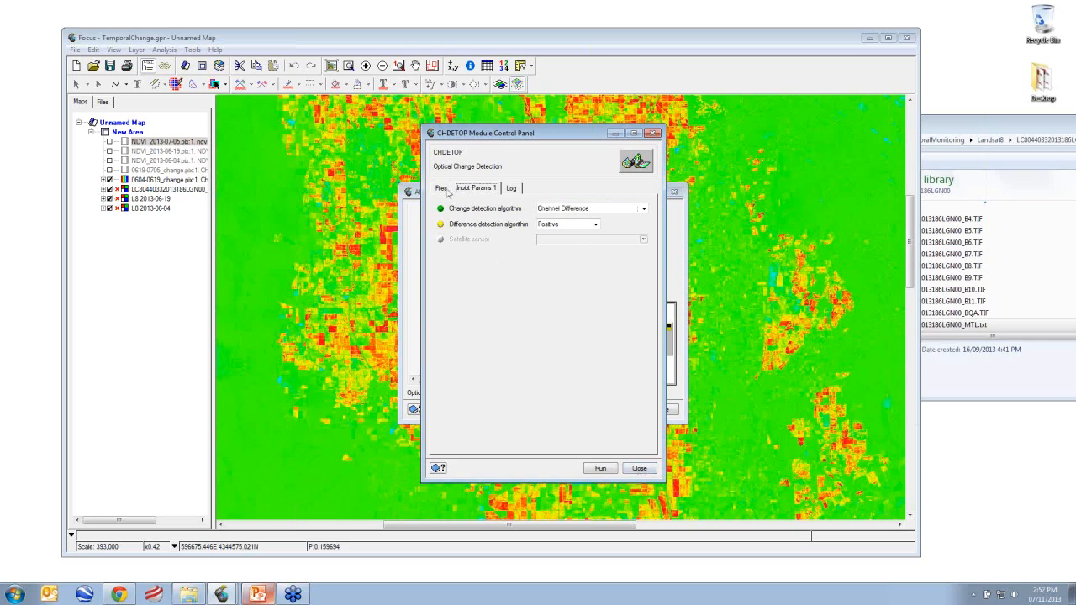
Close the CHDETOP module control panel without running it, and close the Algorithm Librarian
click(444, 189)
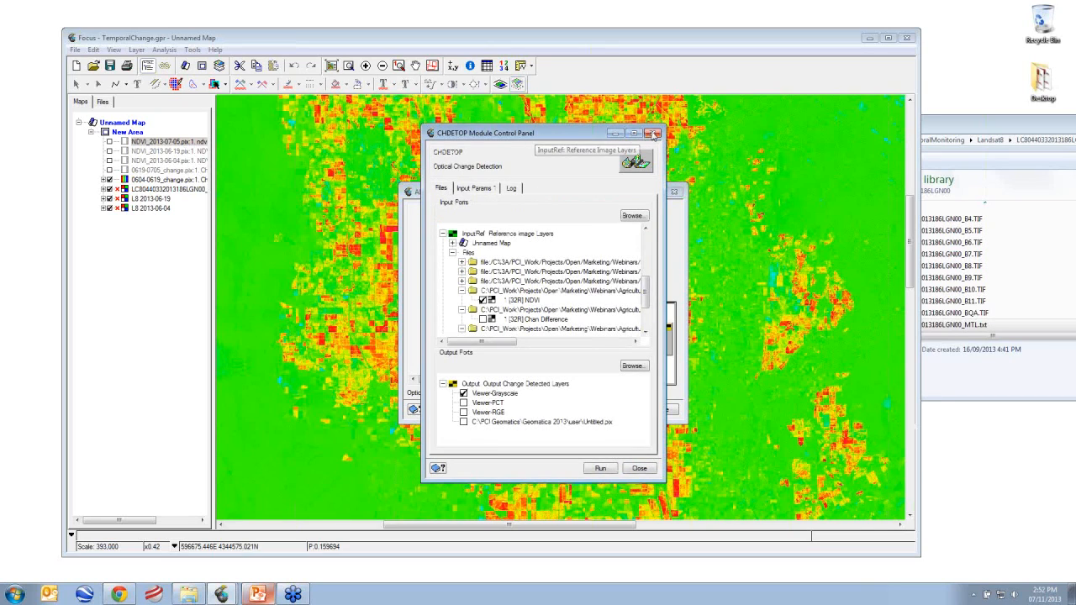
click(655, 134)
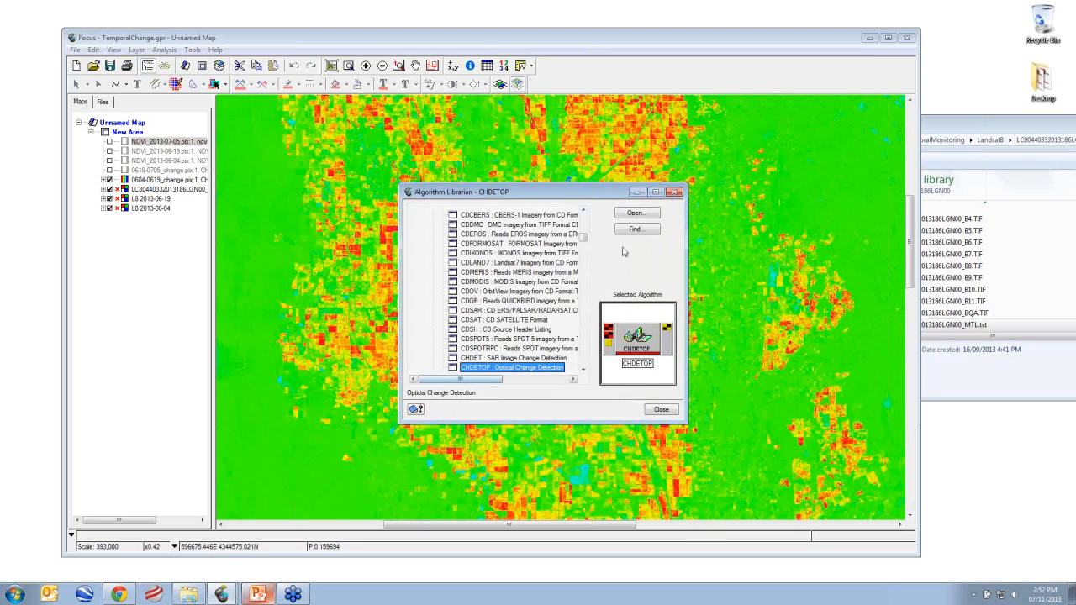
click(674, 193)
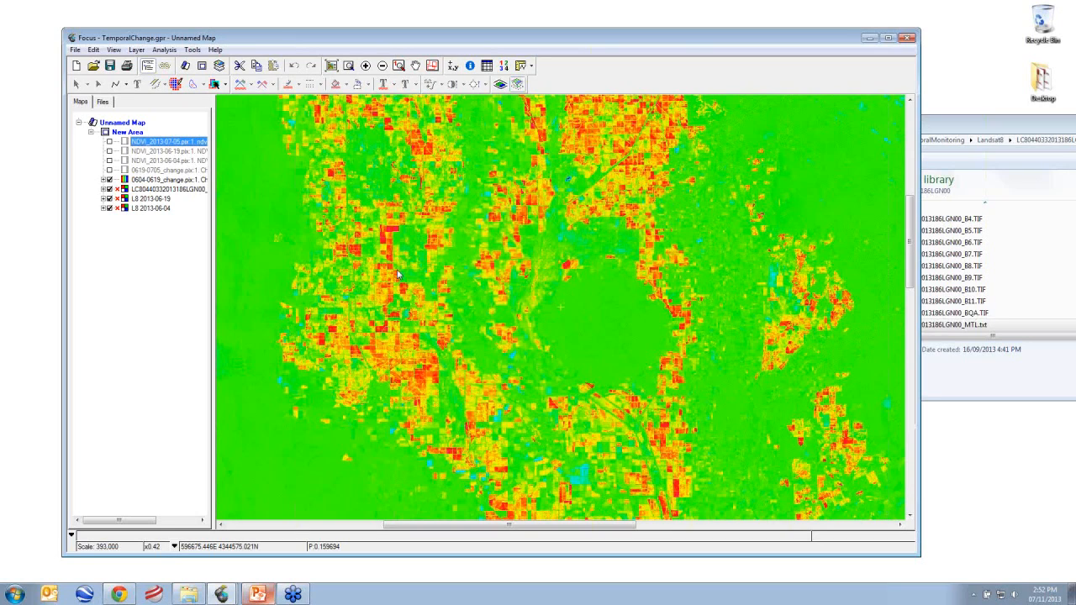
Zoom in on the intense red fields of the 0604-0619 change layer and bring the neighbouring fields to the east into view
click(397, 236)
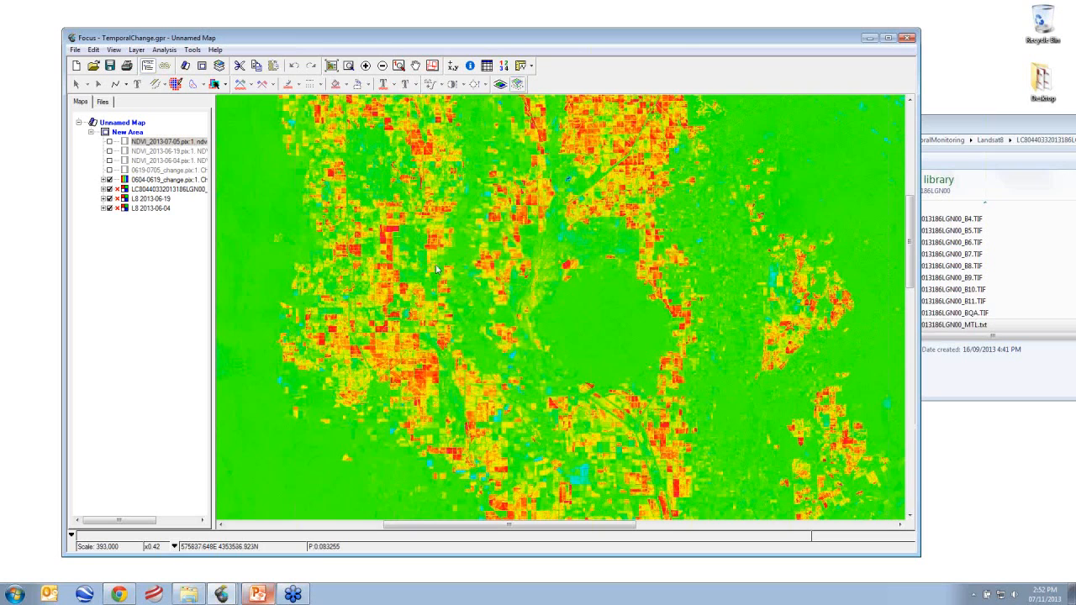
scroll(420, 266, up, 1)
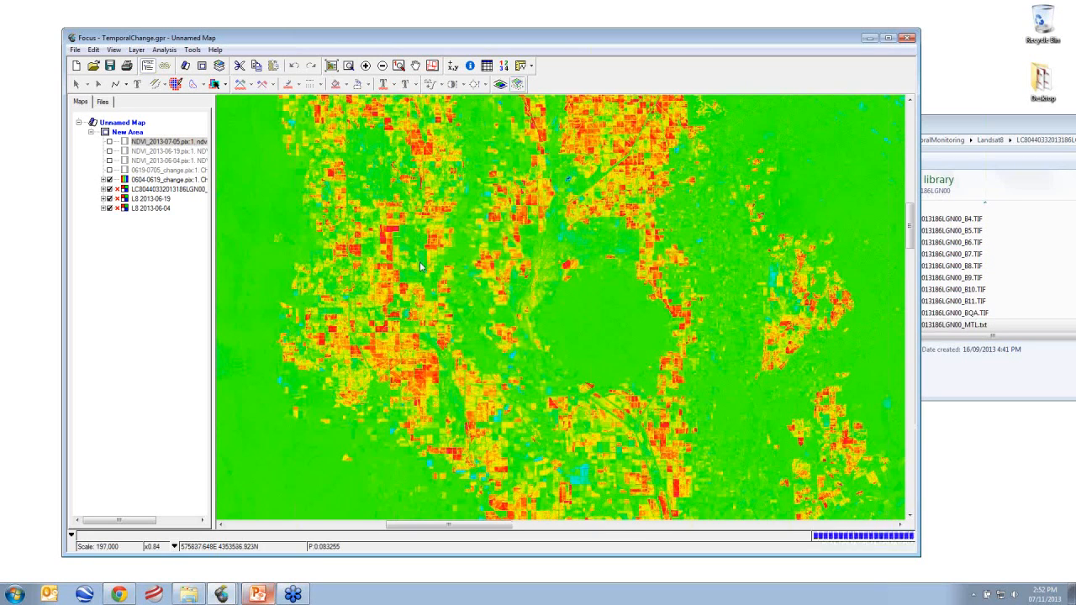
scroll(421, 267, up, 1)
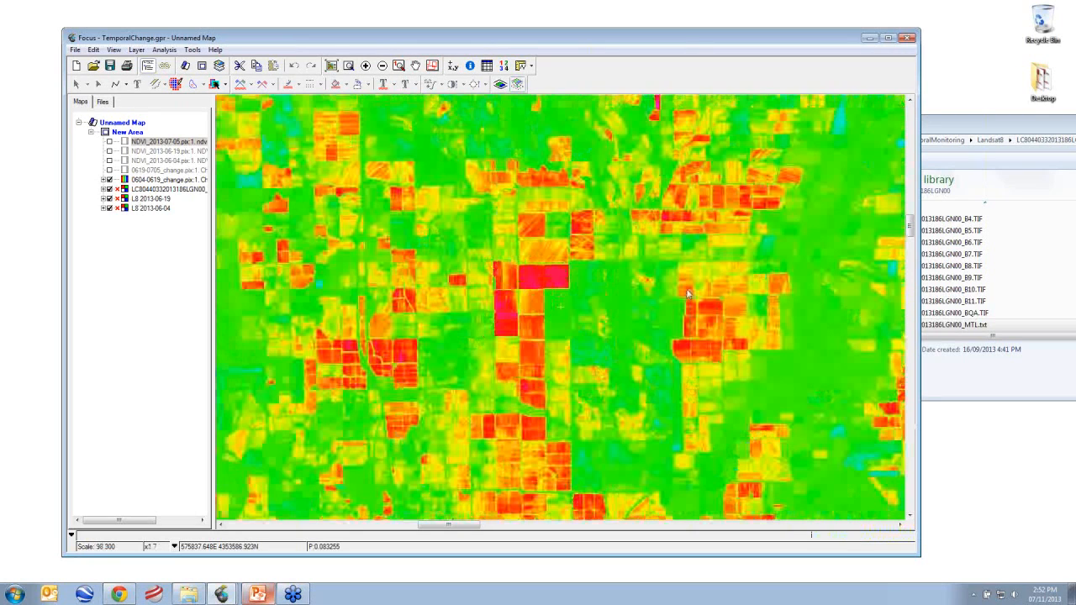
drag(688, 292, 492, 264)
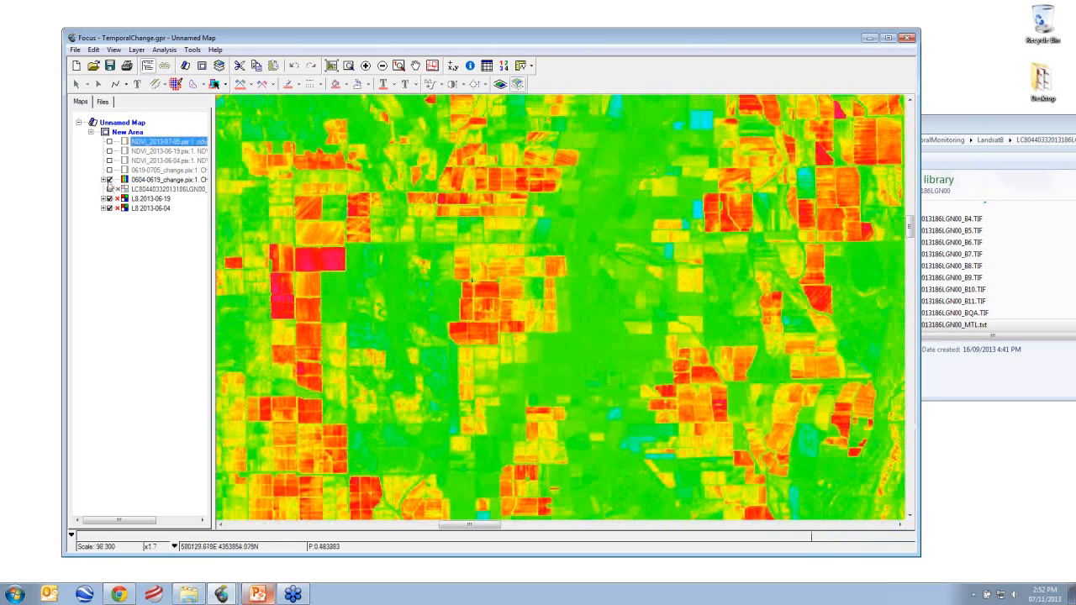
Compare a blue field in the 0604-0619 change layer with the L8 2013-06-04 and L8 2013-06-19 images, keeping the LC8044033 image hidden
click(109, 180)
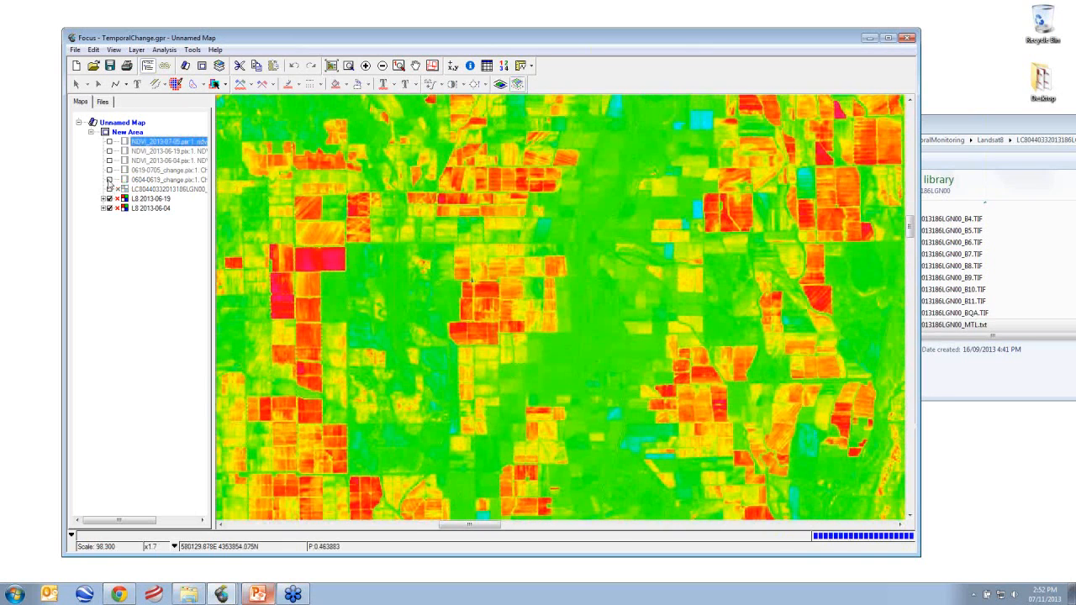
click(109, 180)
click(109, 198)
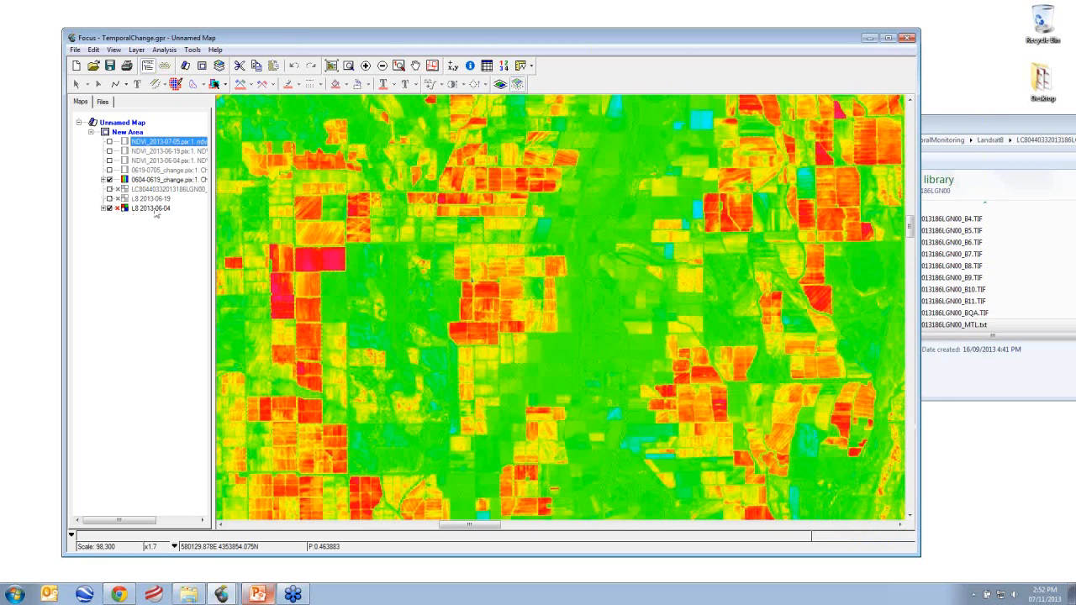
click(698, 209)
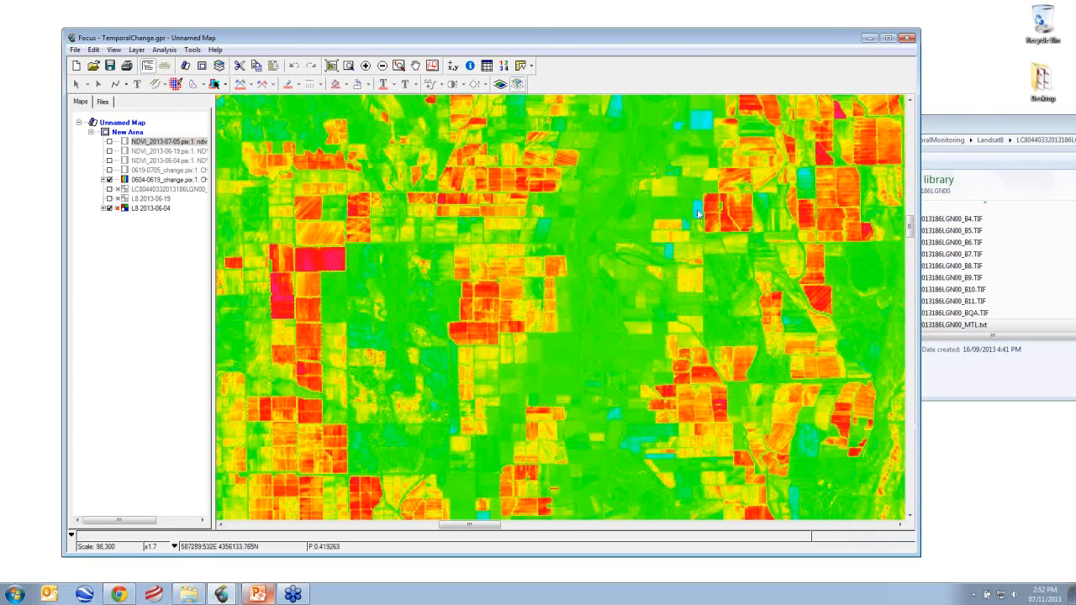
click(109, 180)
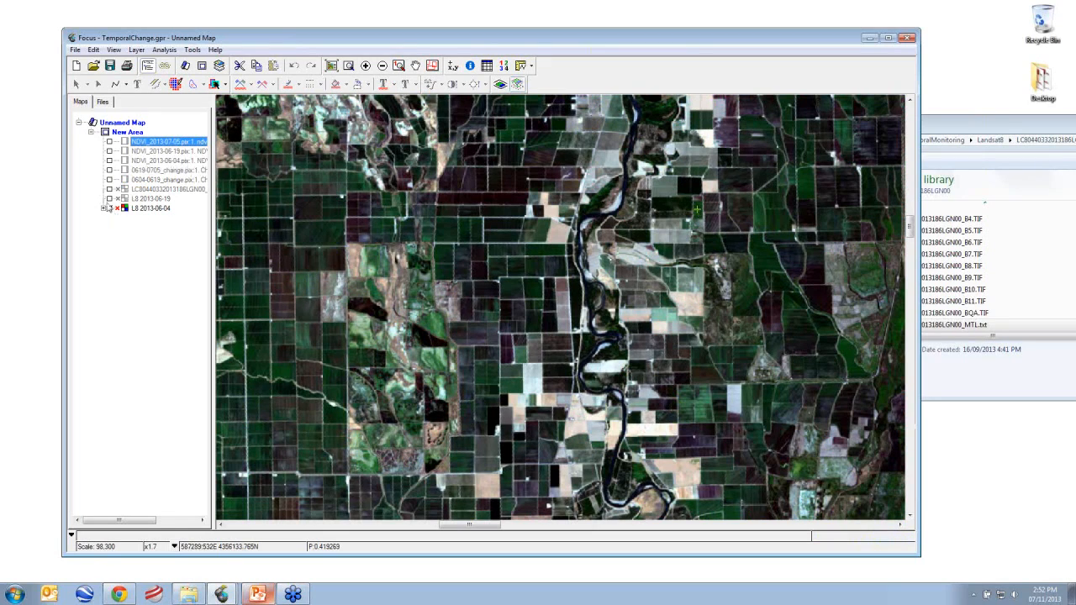
click(109, 198)
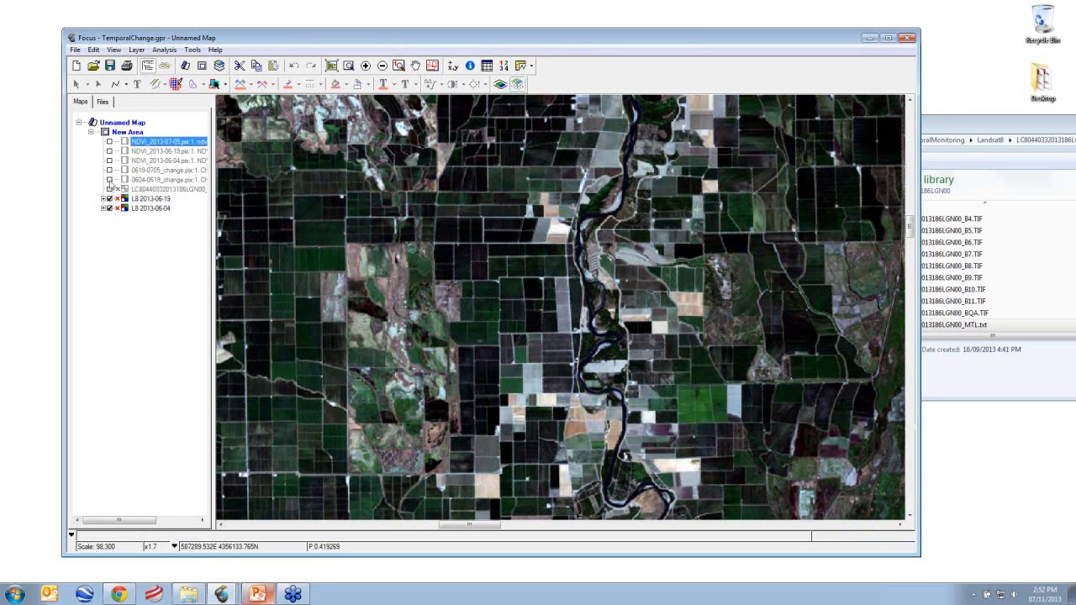
click(109, 180)
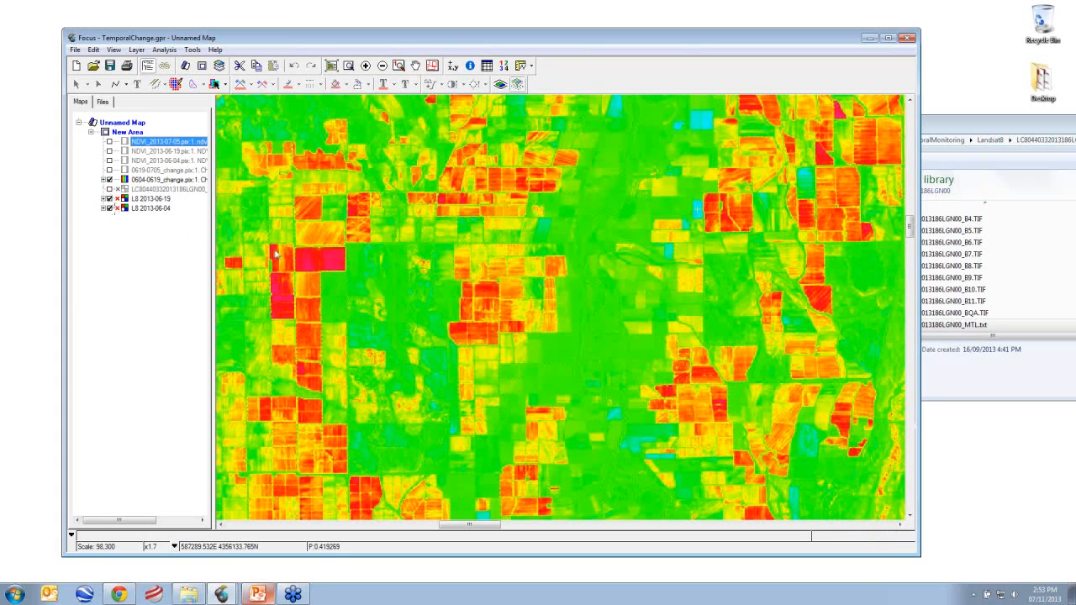
Sample the pink field in the 0604-0619 change layer and compare it between the L8 2013-06-04 and L8 2013-06-19 images
click(319, 267)
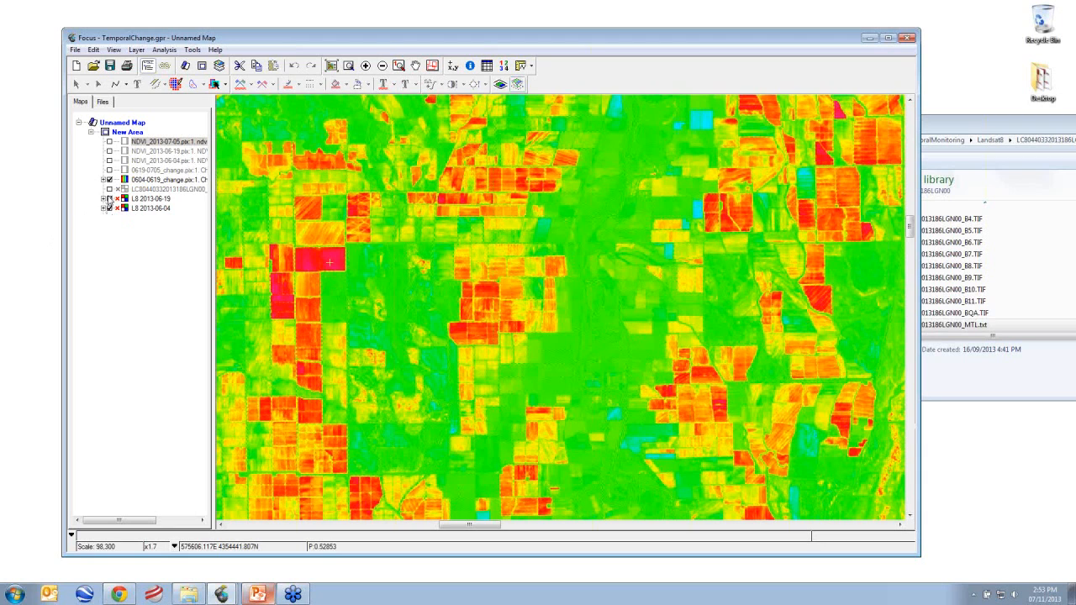
click(110, 180)
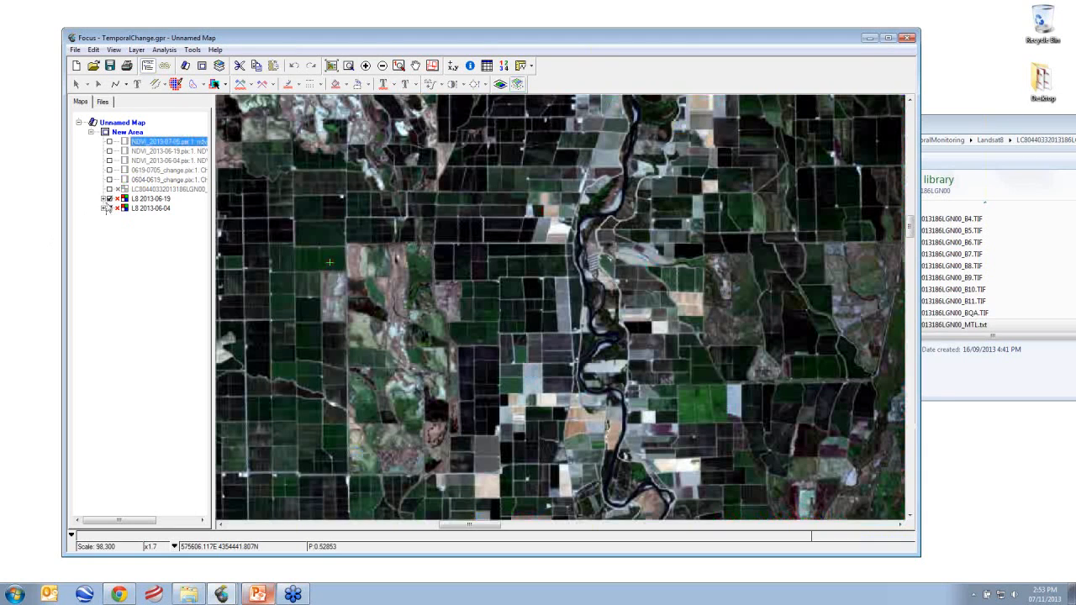
click(109, 198)
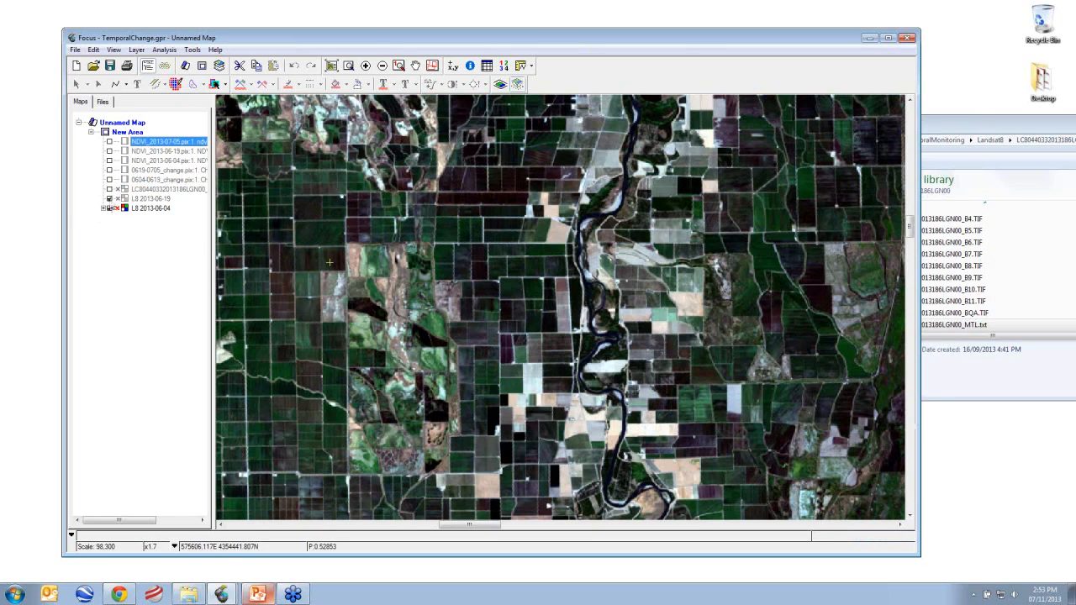
click(110, 199)
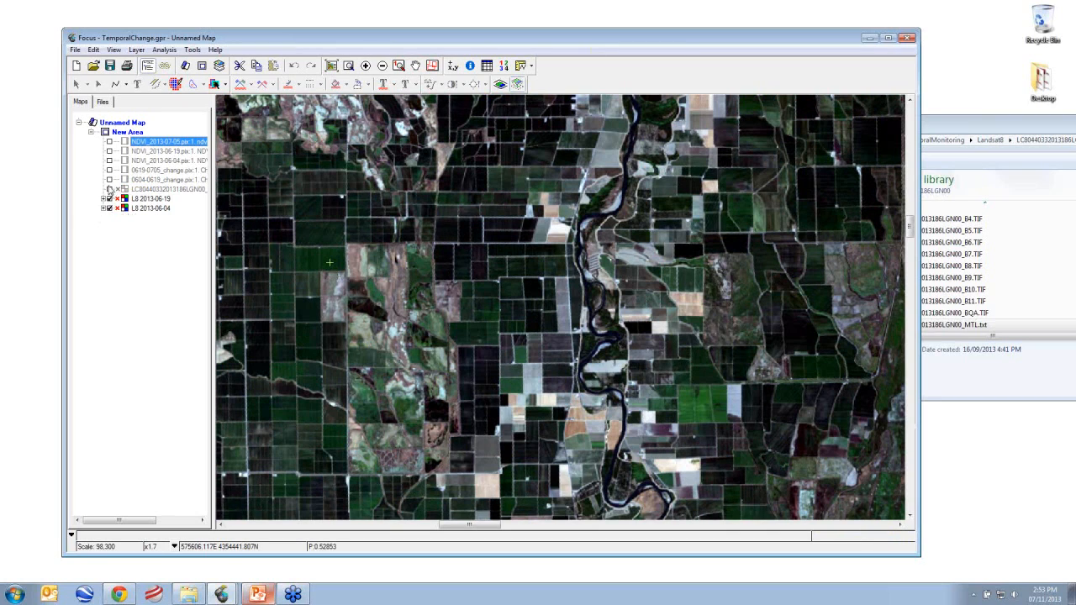
Sample the same field and check it in the 0619-0705 change layer, then hide that layer to expose the L8 2013-06-19 image
click(109, 171)
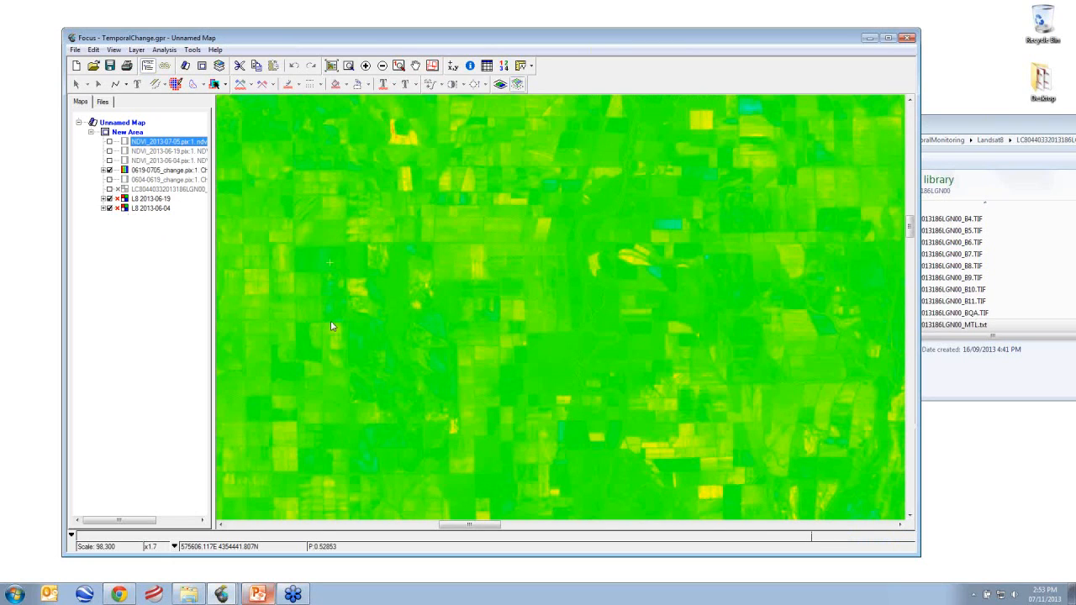
click(109, 190)
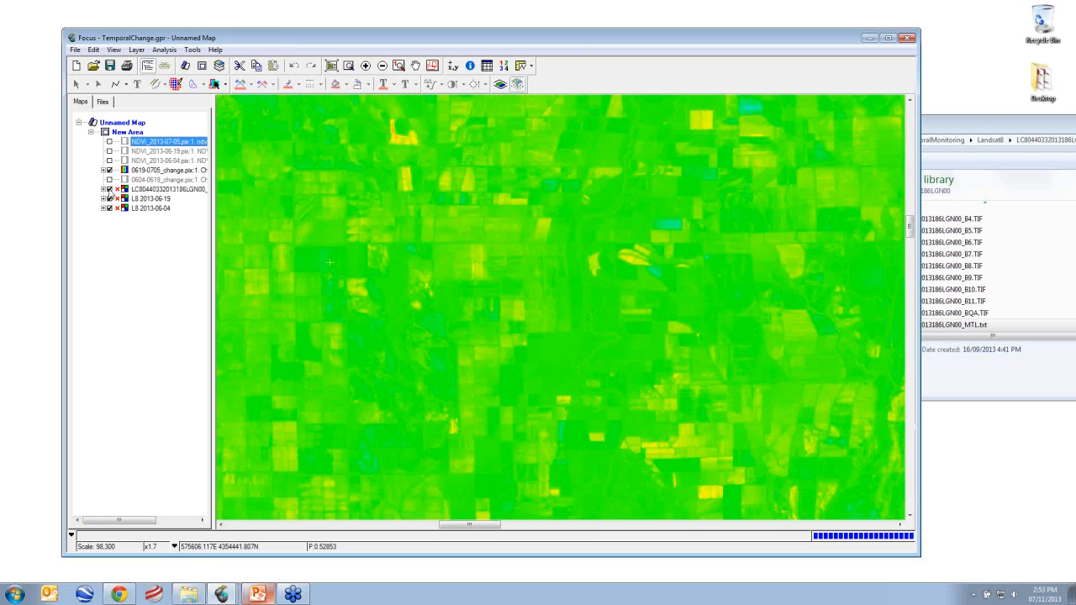
click(109, 171)
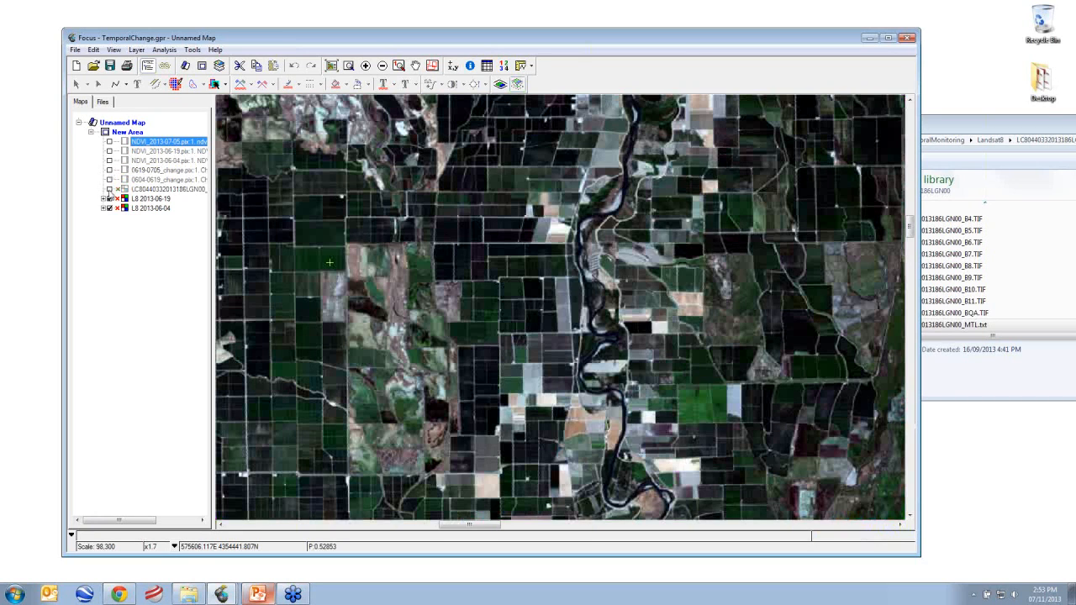
click(109, 189)
drag(327, 262, 312, 260)
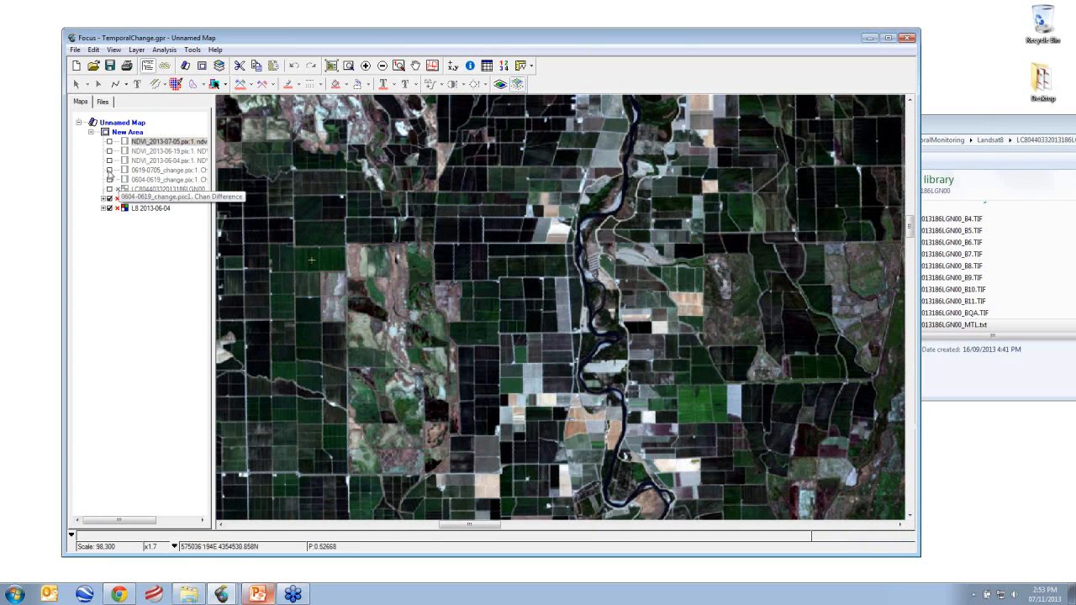
click(110, 171)
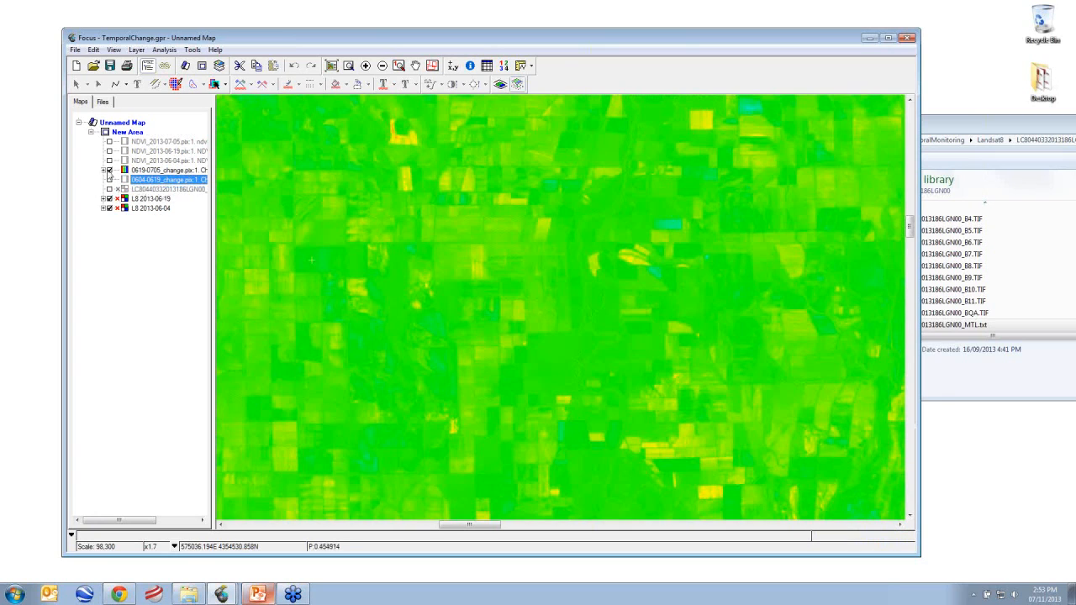
click(109, 171)
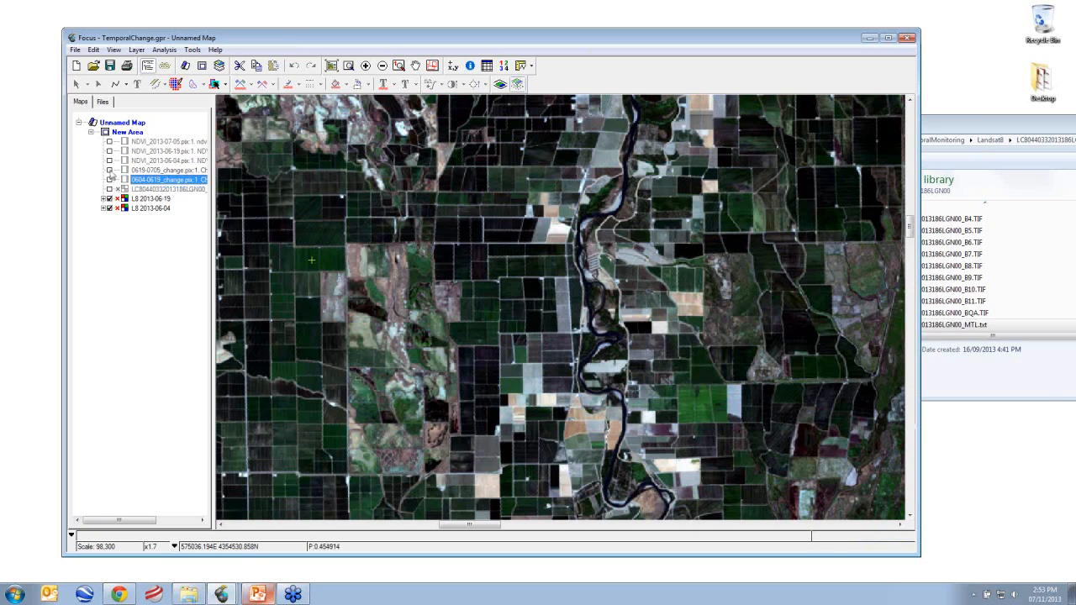
View the NDVI layers for 2013-07-05 and 2013-06-19 over the same fields, then hide them
click(110, 142)
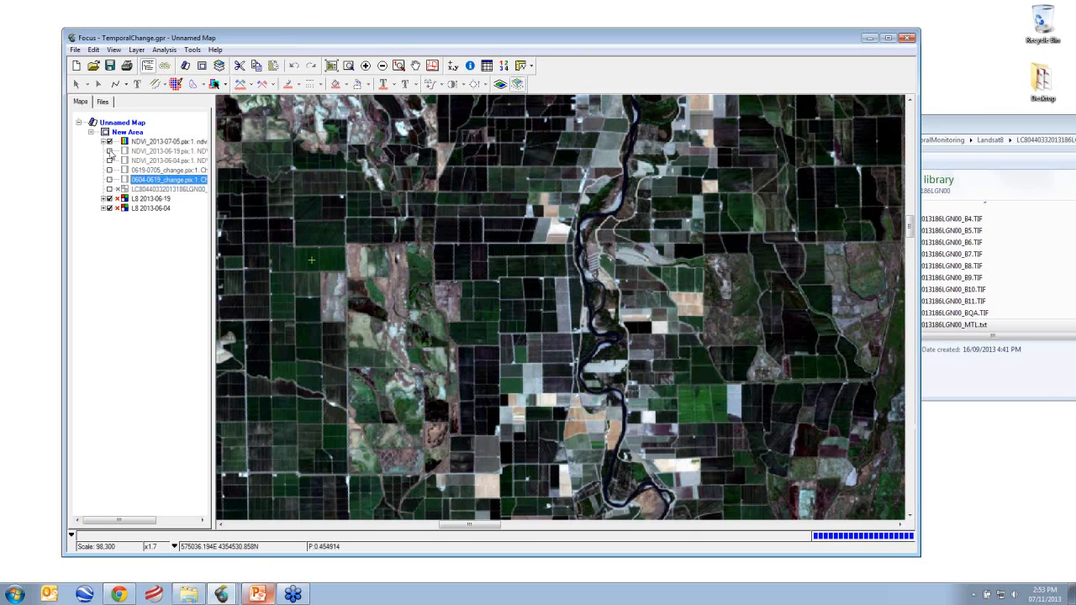
click(109, 151)
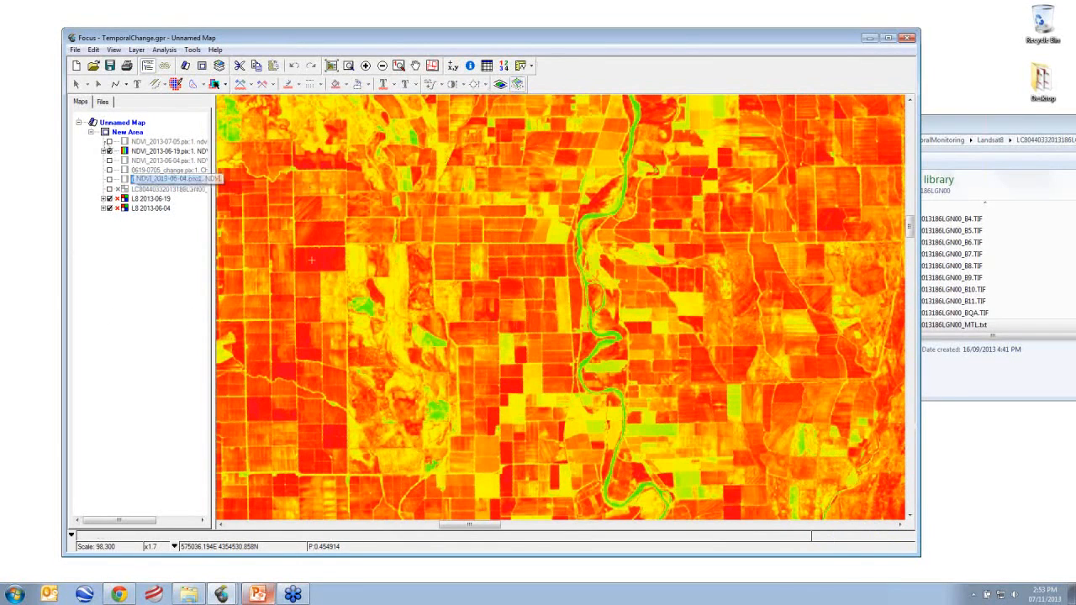
click(109, 151)
Compare the fields in the L8 2013-06-19 image with the LC8044033 image, leaving the LC8044033 image displayed on top
click(110, 190)
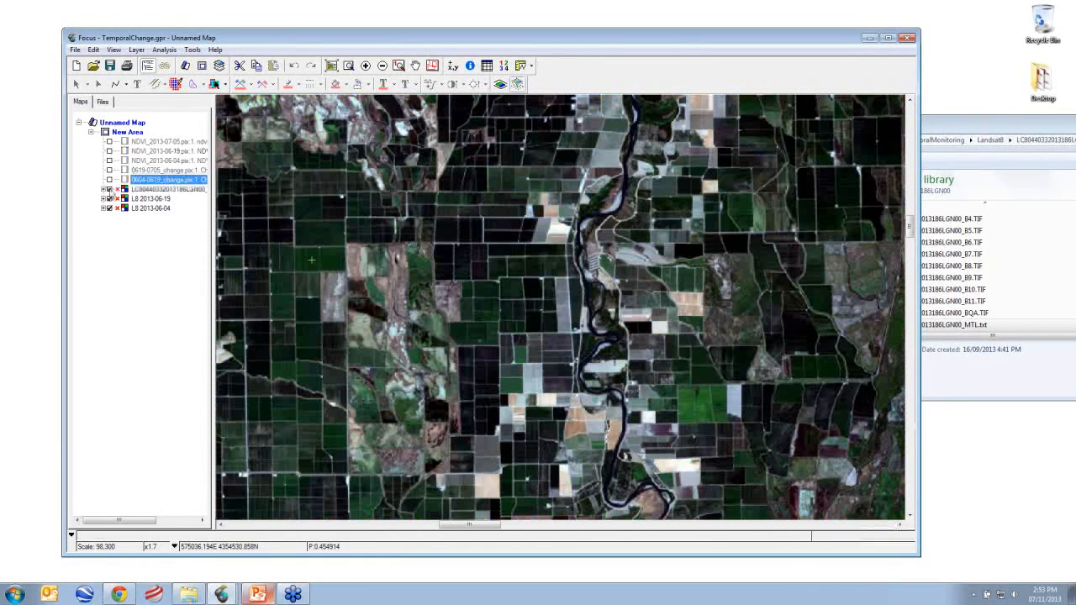
click(110, 190)
click(109, 208)
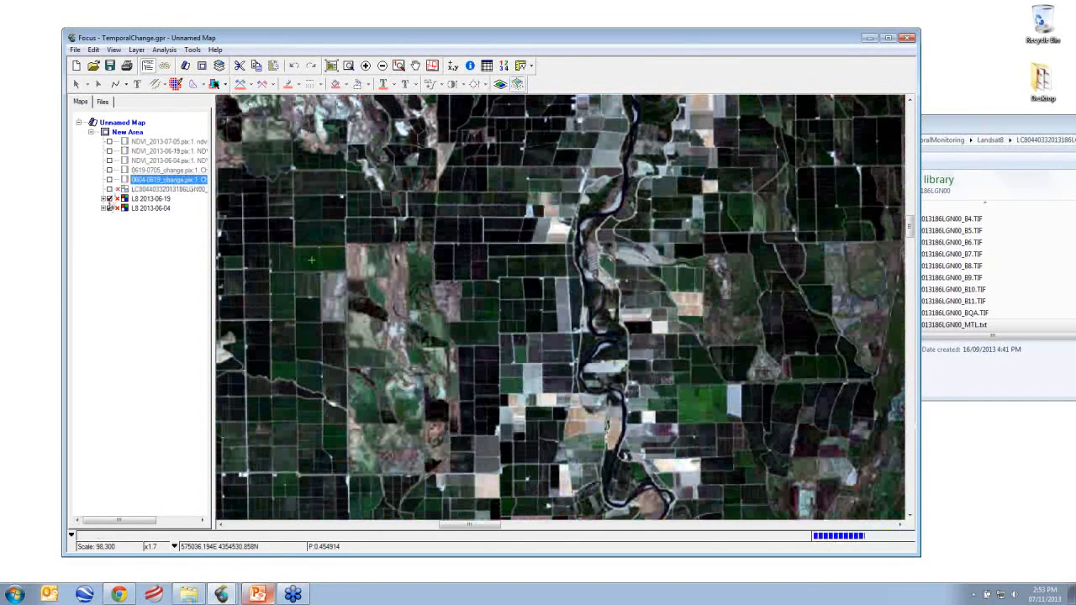
click(110, 190)
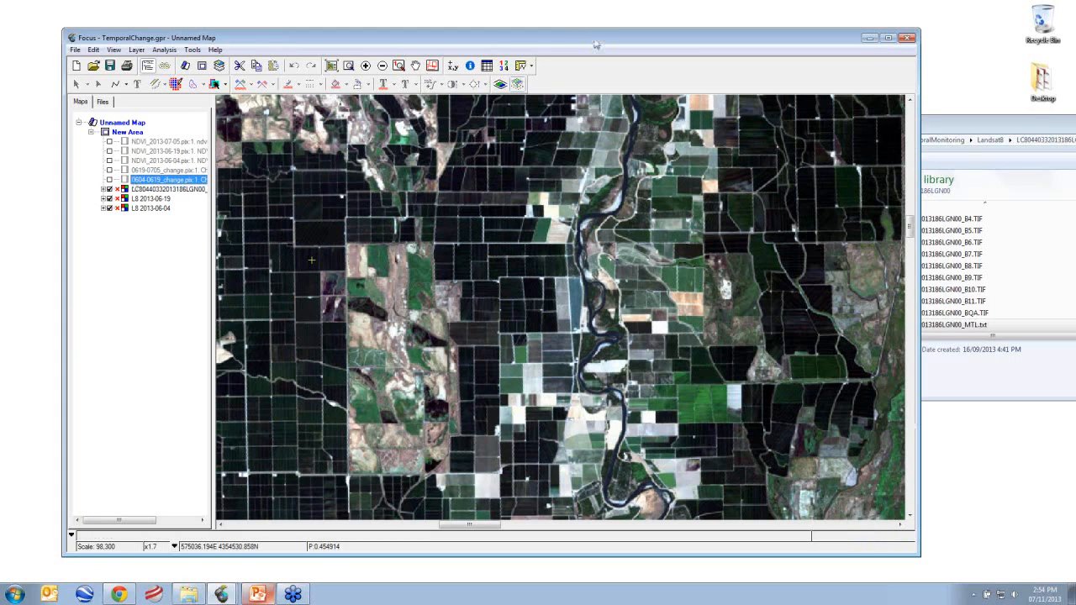
Close the TemporalChange project window without saving the project changes
click(909, 39)
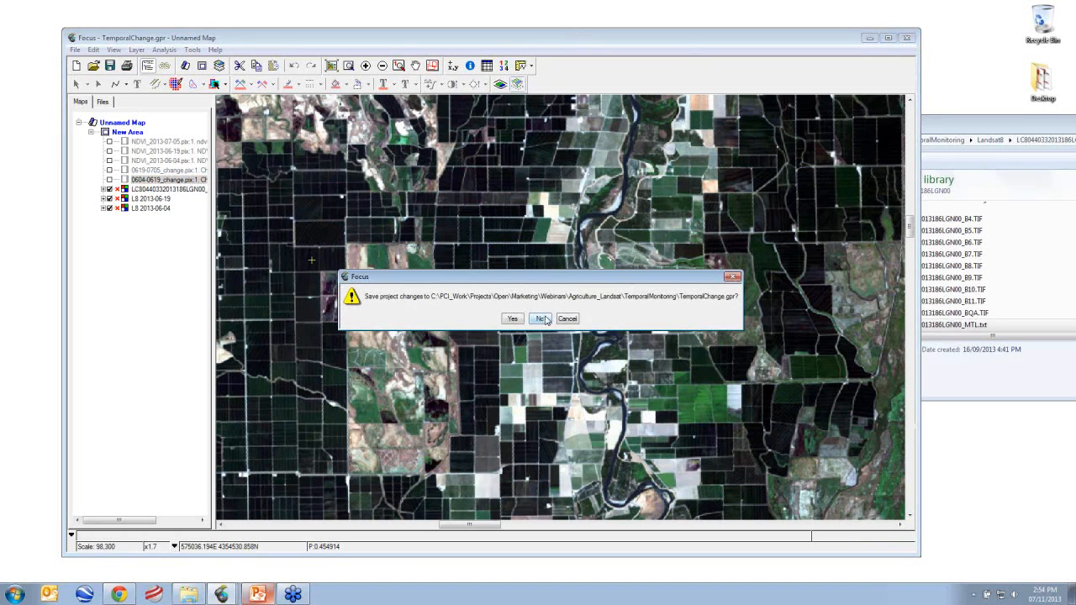
click(543, 319)
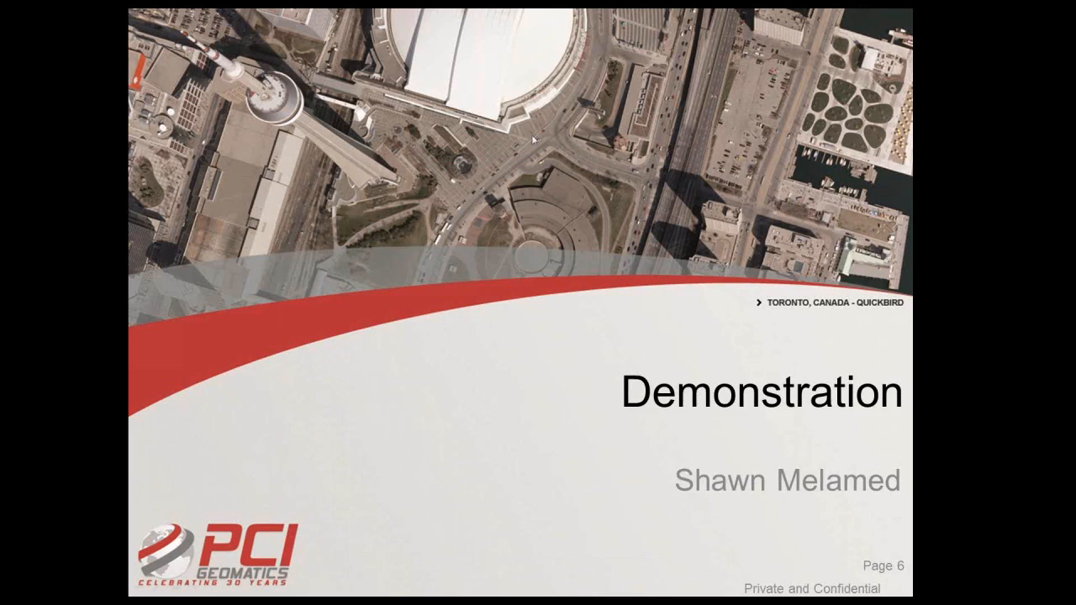
key(Right)
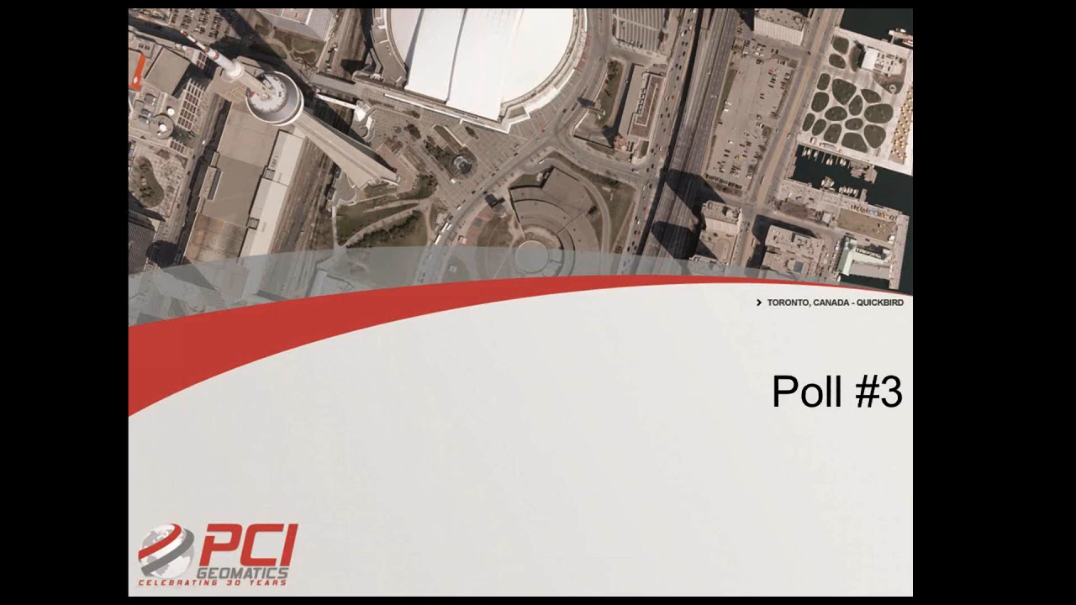